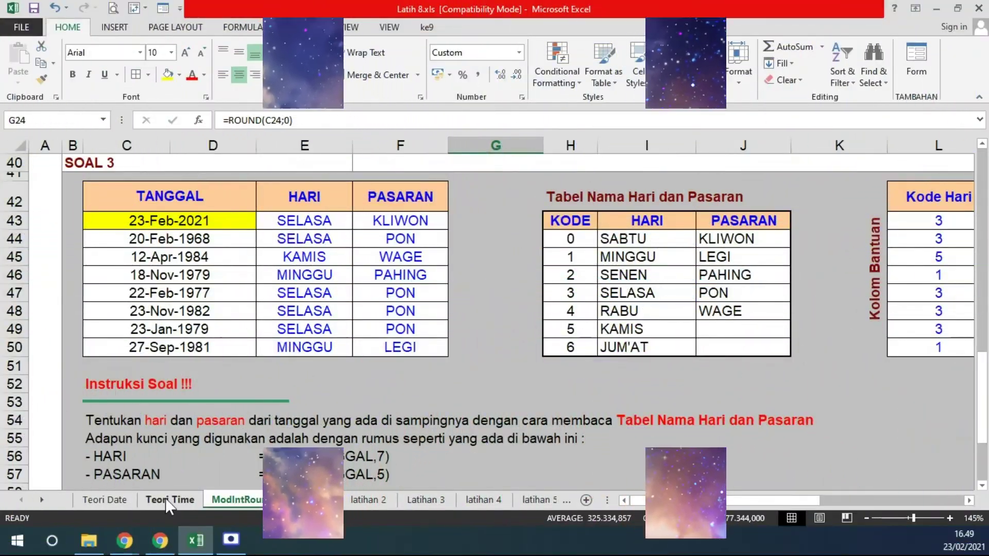
Step: Switch to the Teori Time sheet and bring the empty SOAL 1 Data Jam table into view
click(165, 500)
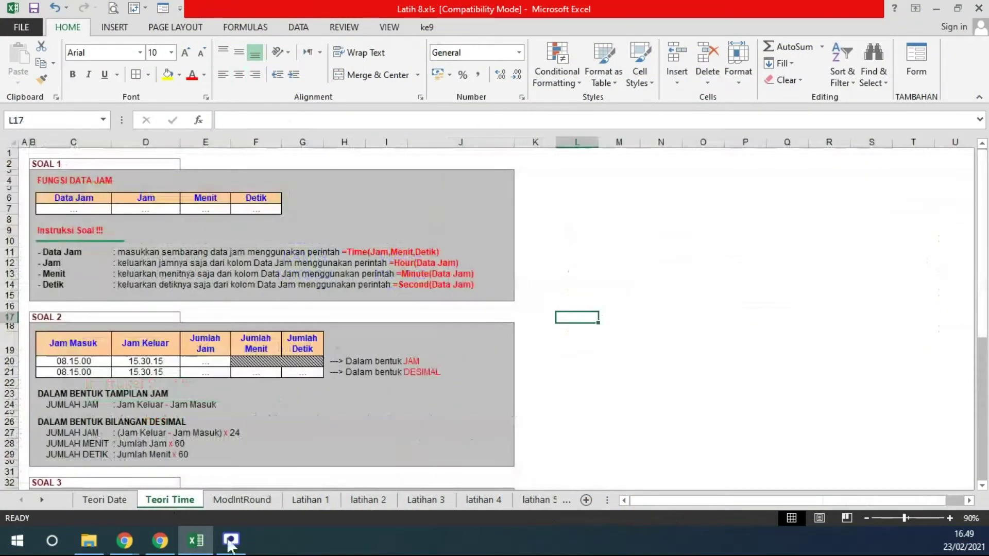
ctrl+scroll(119, 436, up, 2)
scroll(271, 351, up, 1)
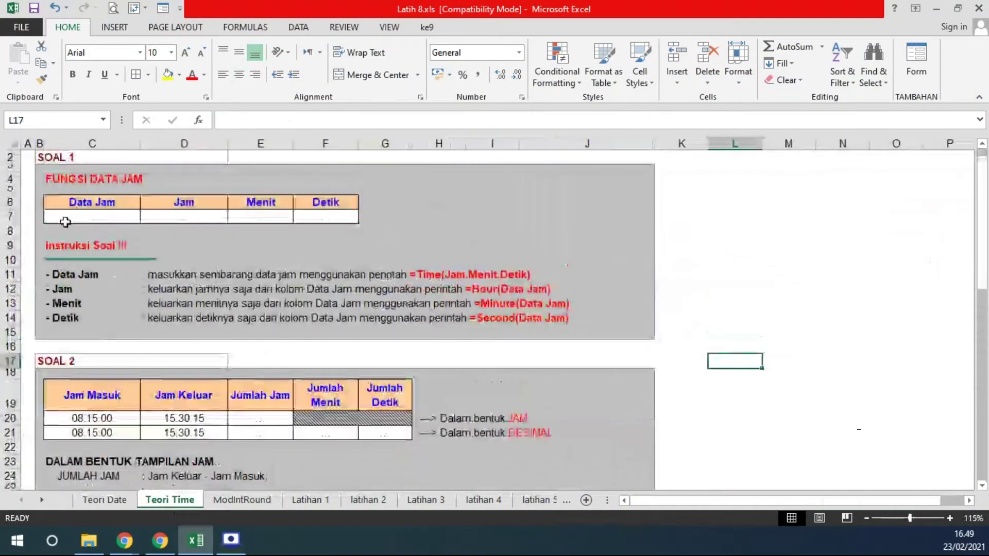
click(78, 217)
ctrl+scroll(14, 360, up, 1)
ctrl+scroll(13, 360, up, 2)
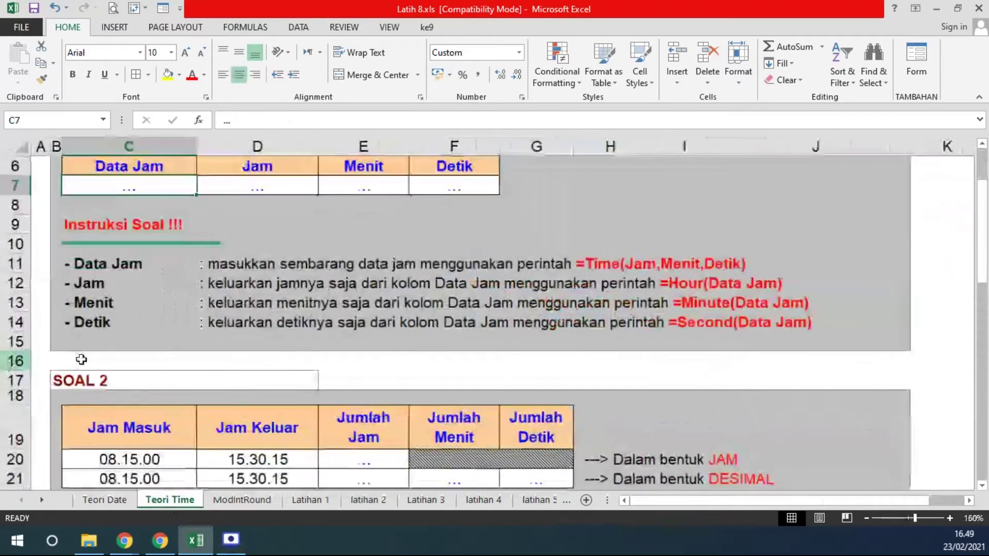
scroll(154, 358, up, 3)
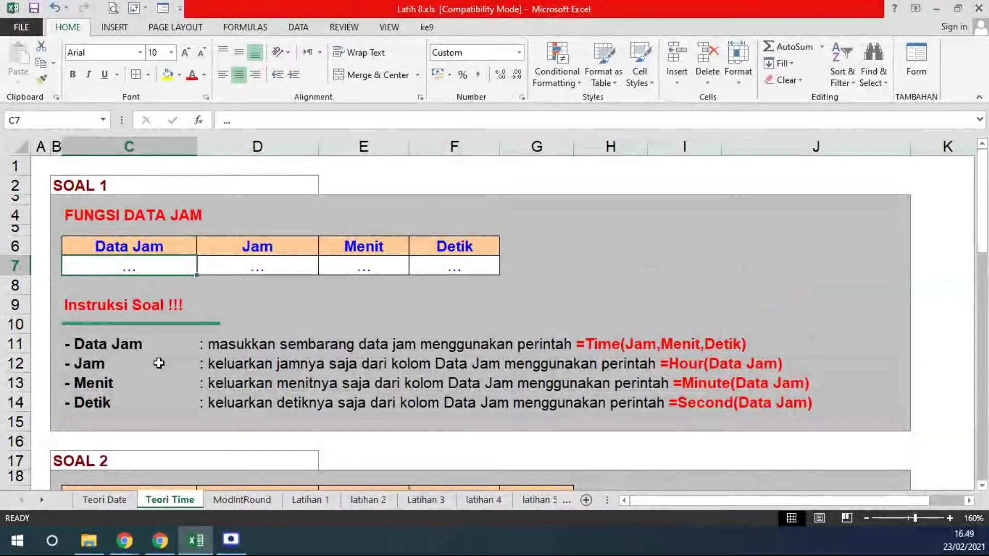
Step: Enter =TIME(12;48;56) in Data Jam cell C7 so it shows 12.48.56
text(12:)
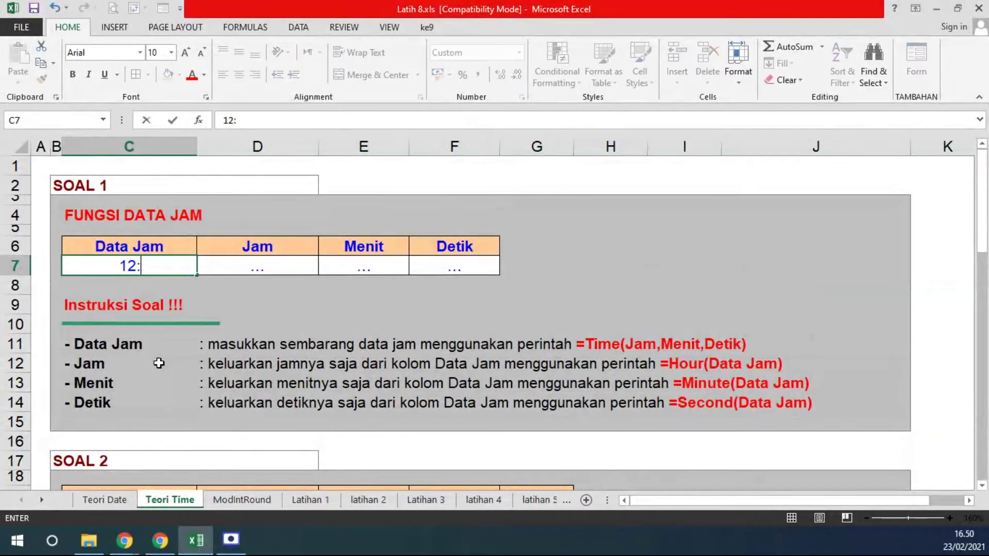
text(45)
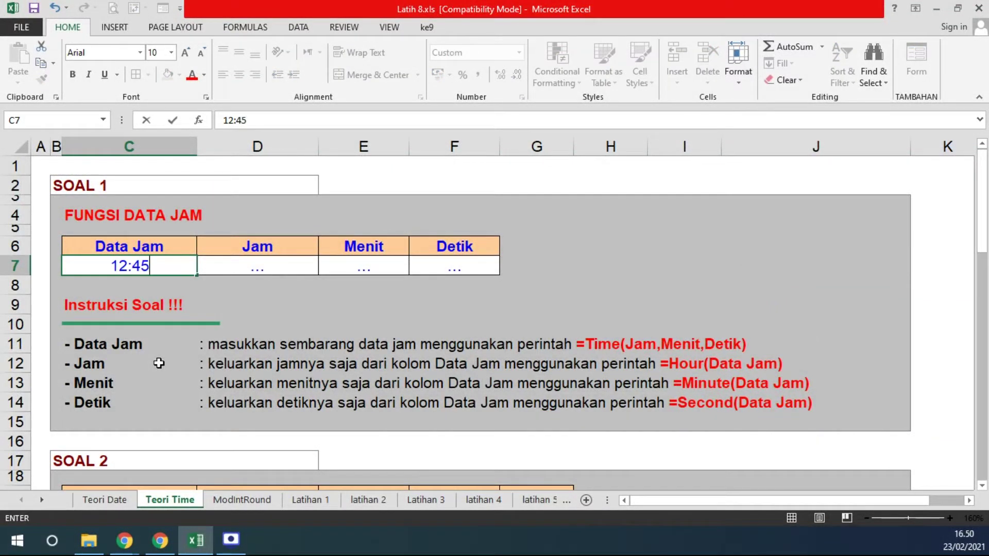
text(:)
text(56)
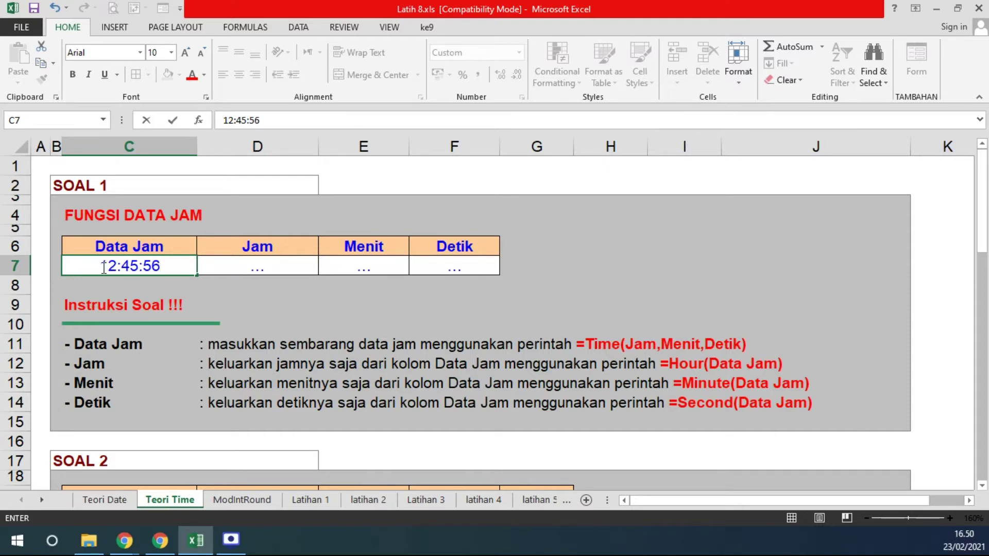
drag(106, 267, 165, 266)
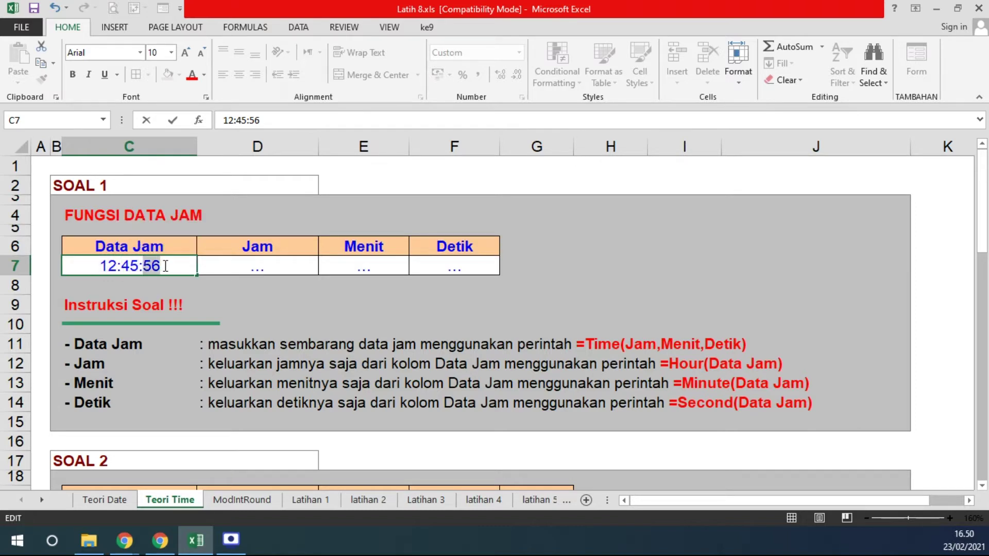
key(Return)
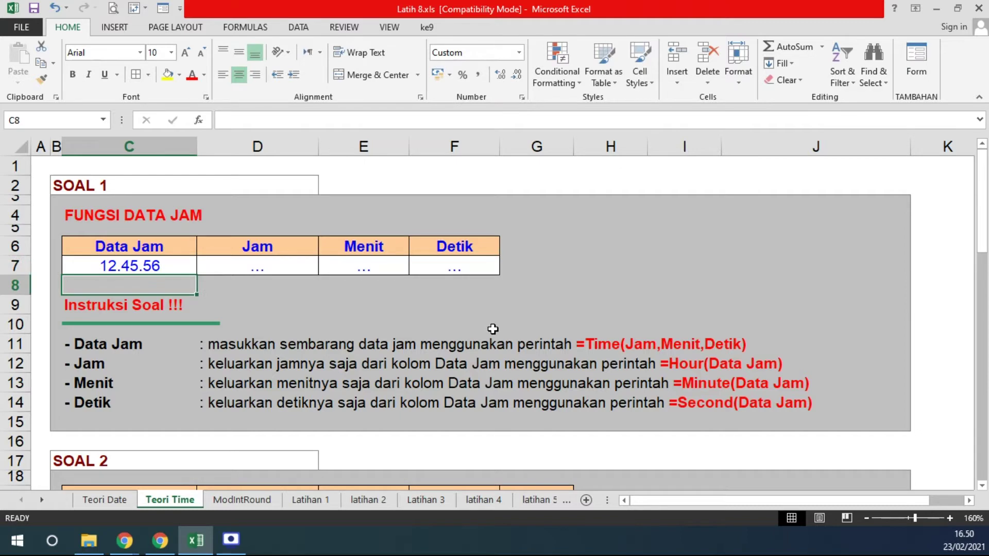
key(Up)
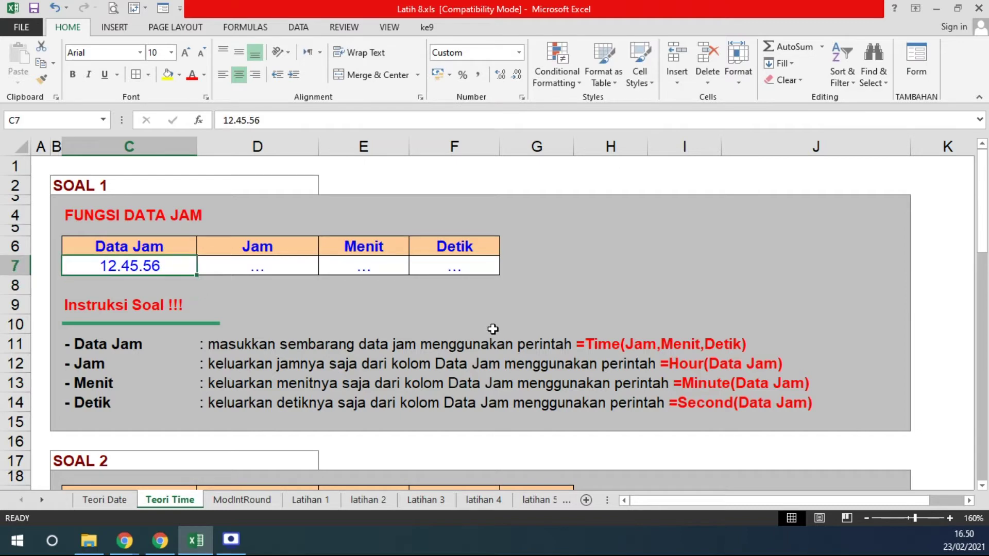
text(=)
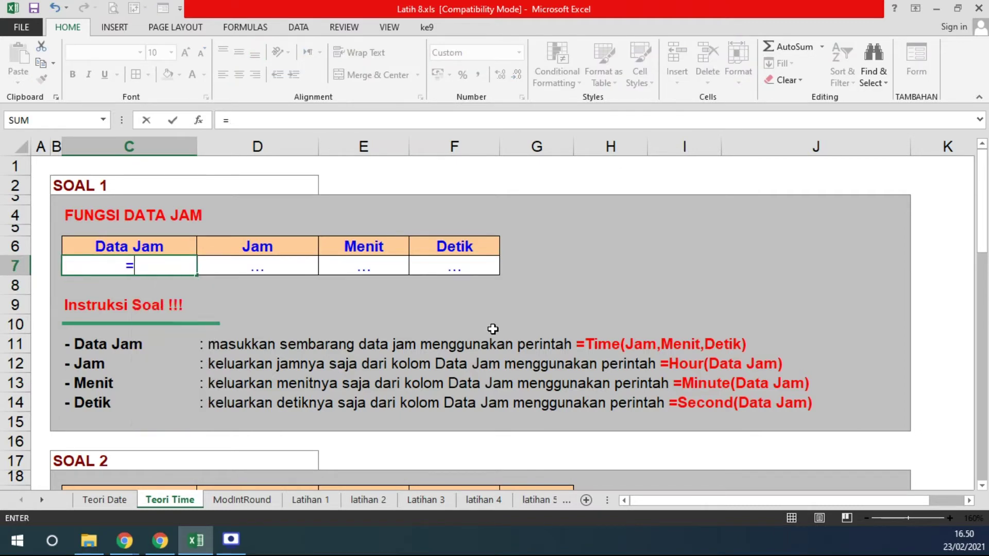
text(TIME()
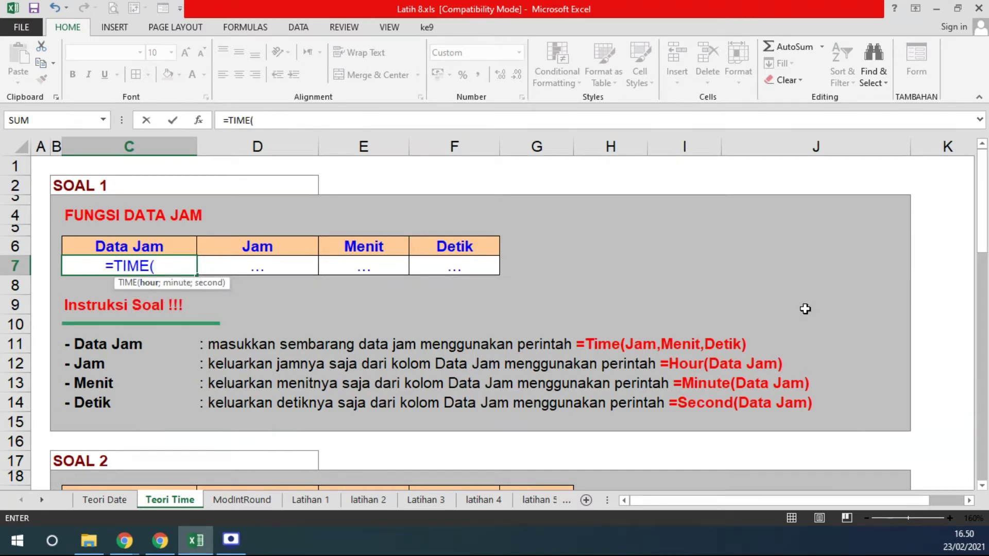
text(12;)
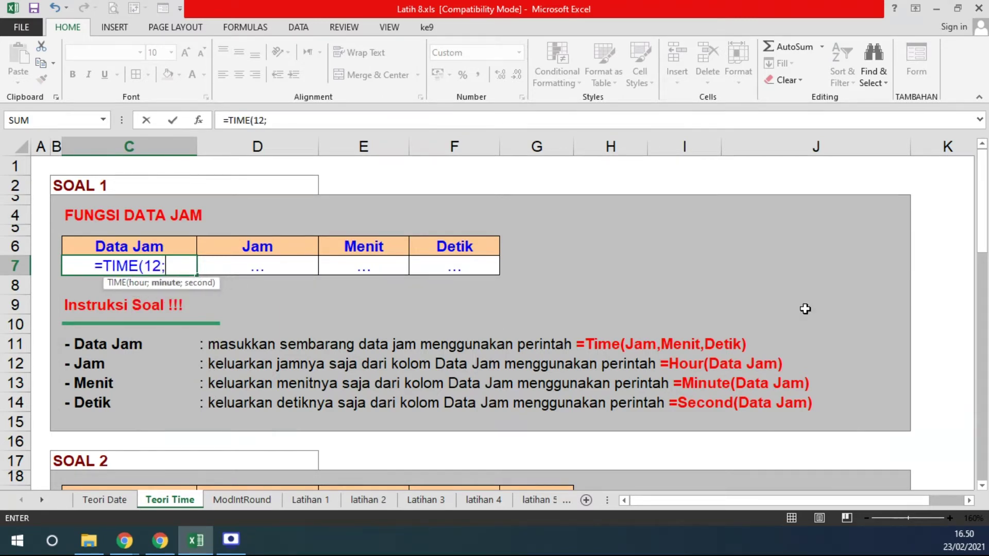
text(48;56))
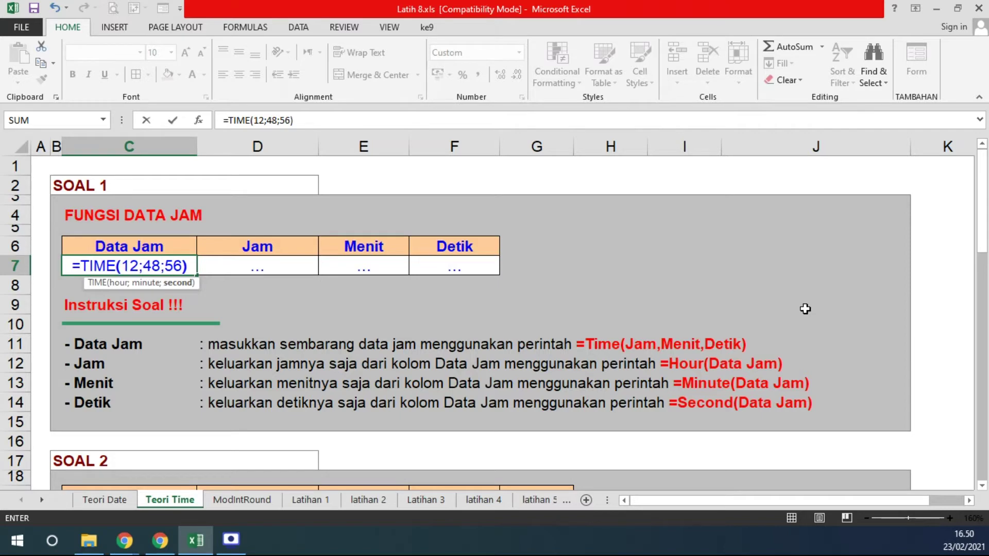
key(Return)
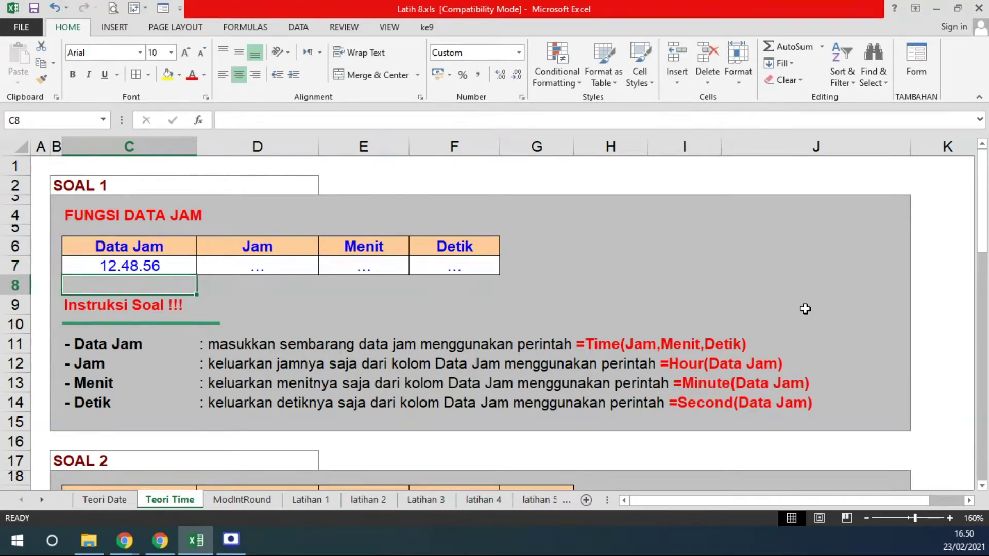
click(121, 266)
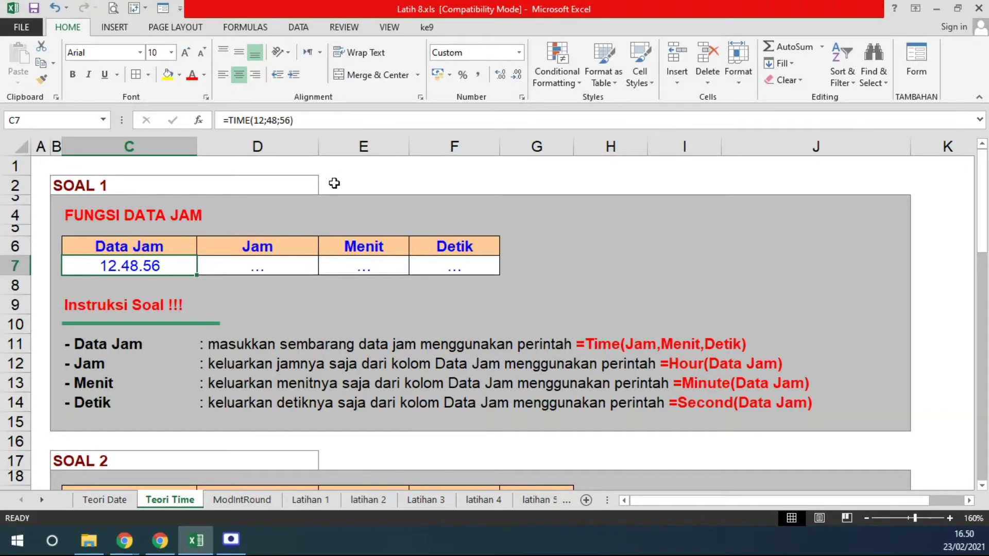
Step: Change C7's custom number format from hh.mm.ss to hh:mm:ss so it reads 12:48:56
click(521, 98)
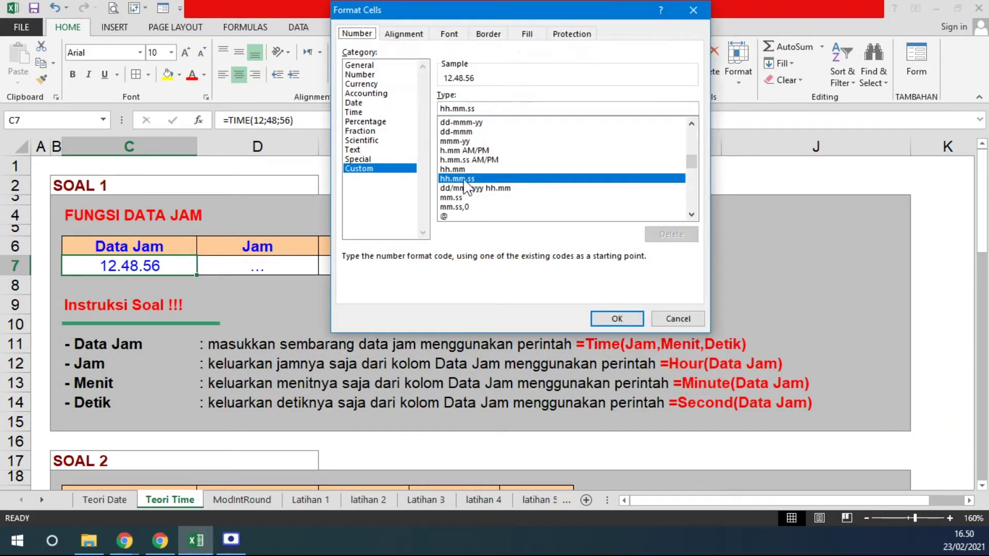
click(452, 108)
key(Delete)
text(:)
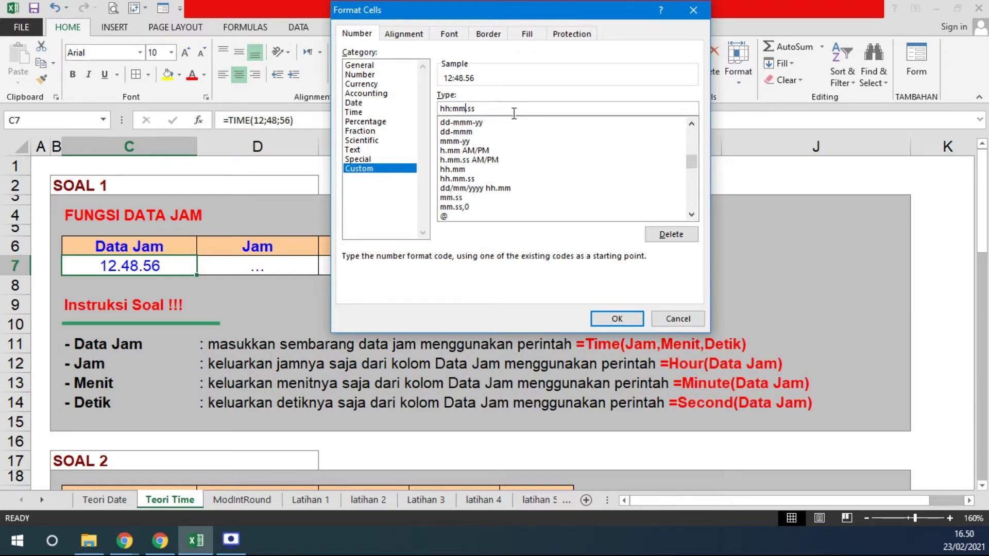
key(BackSpace)
text(:)
key(Return)
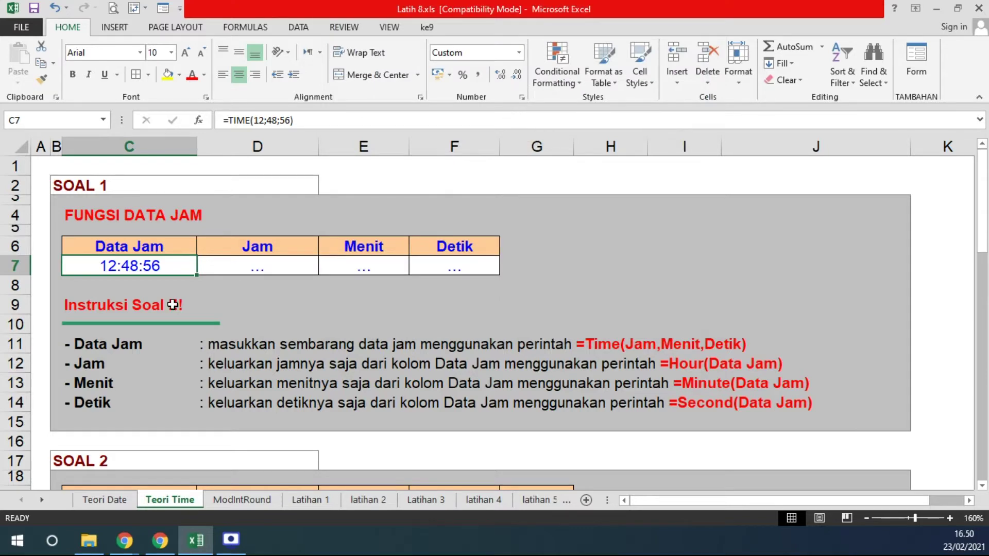
click(227, 264)
Step: Enter =HOUR(C7), =MINUTE(C7) and =SECOND(C7) in the Jam, Menit and Detik cells D7:F7
text(=)
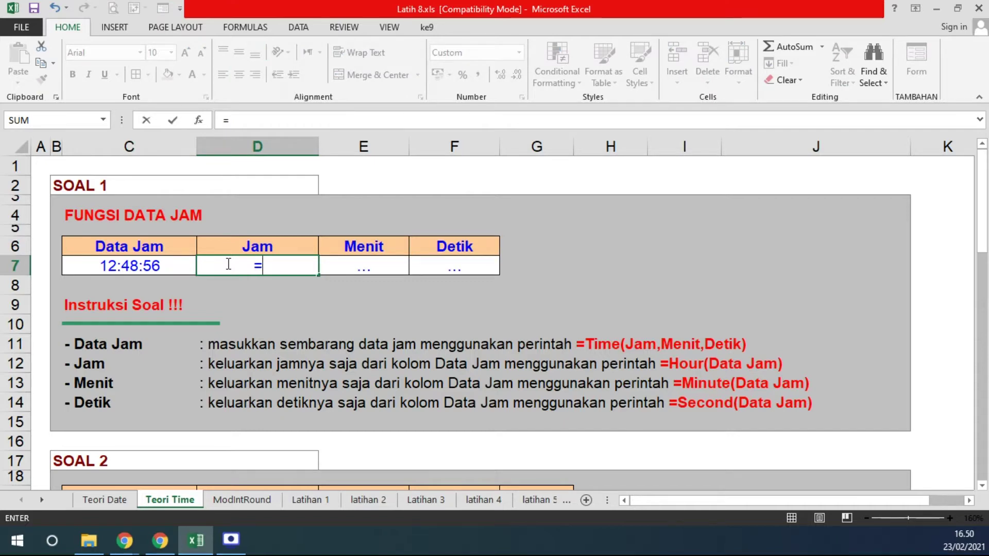
text(HOUR()
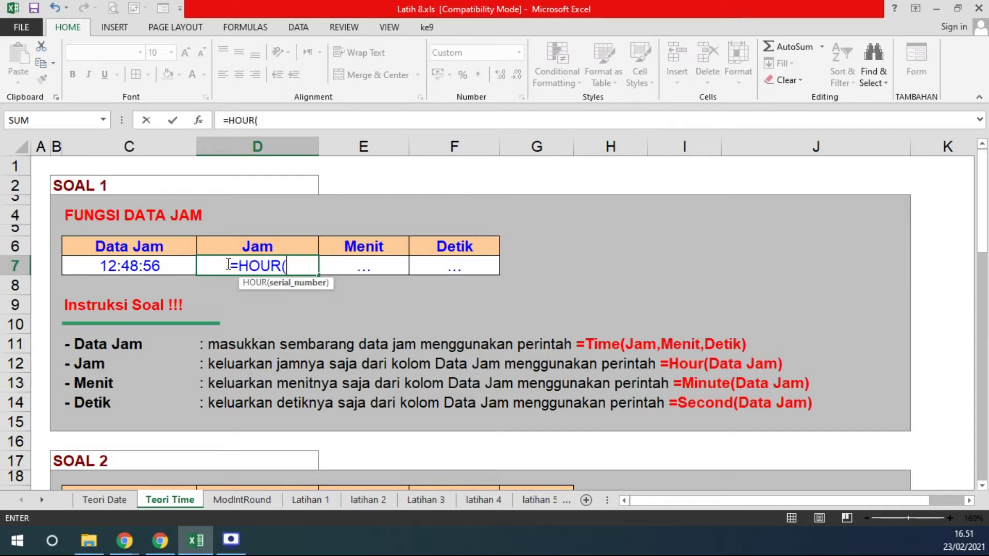
click(149, 264)
key(Return)
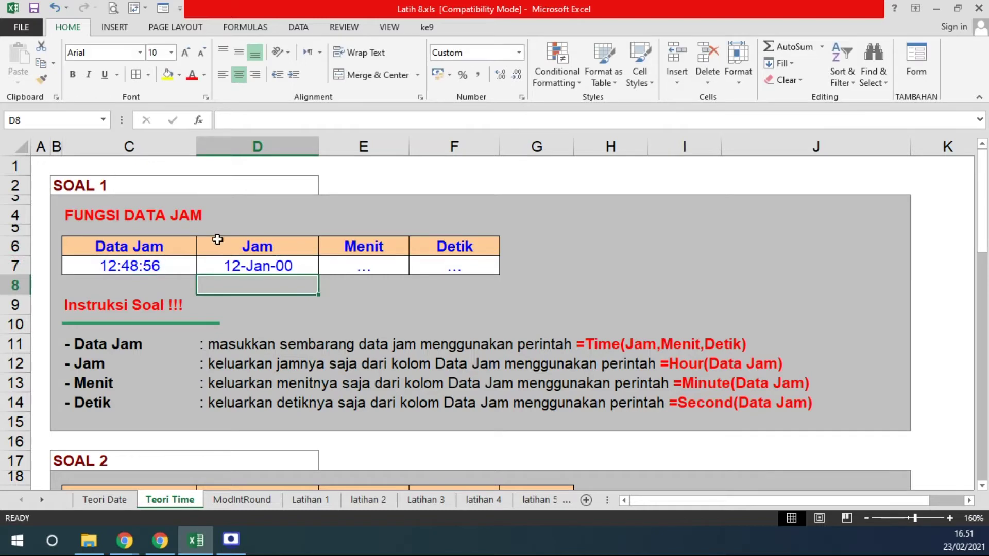
click(369, 268)
text(=MENUTE)
key(BackSpace)
text(E()
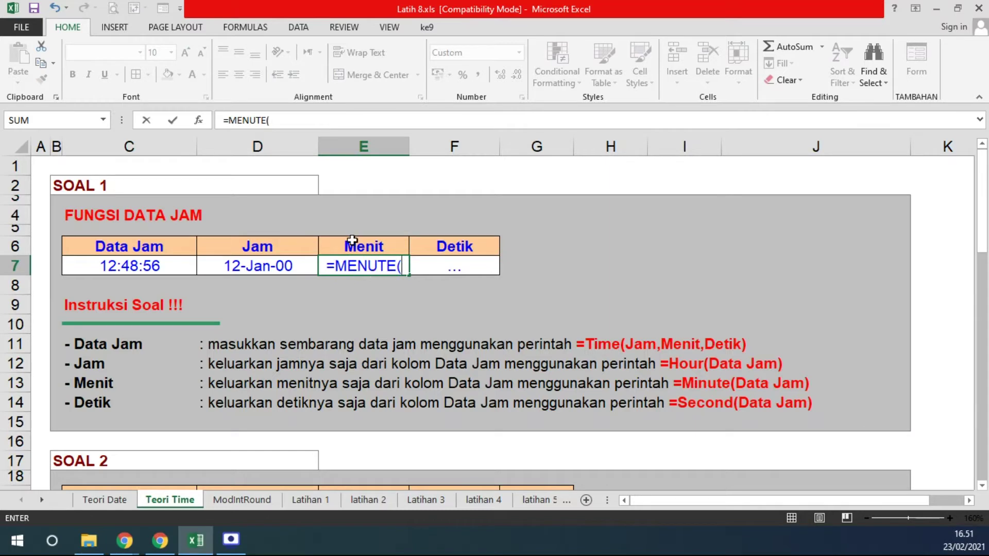
click(357, 264)
key(BackSpace)
text(I)
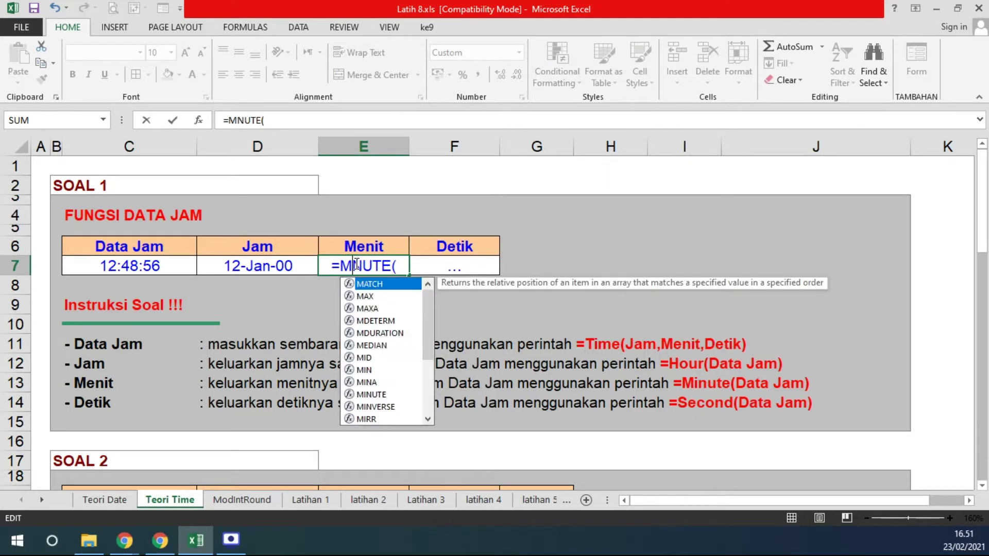
key(Right)
key(Right)
key(Right)
click(132, 264)
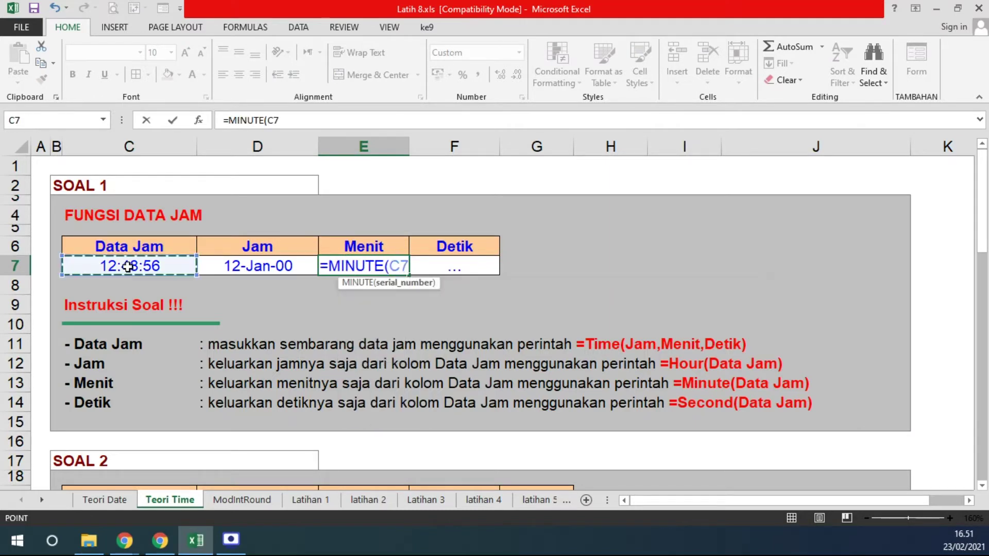
key(Return)
click(435, 266)
text(=SECOND()
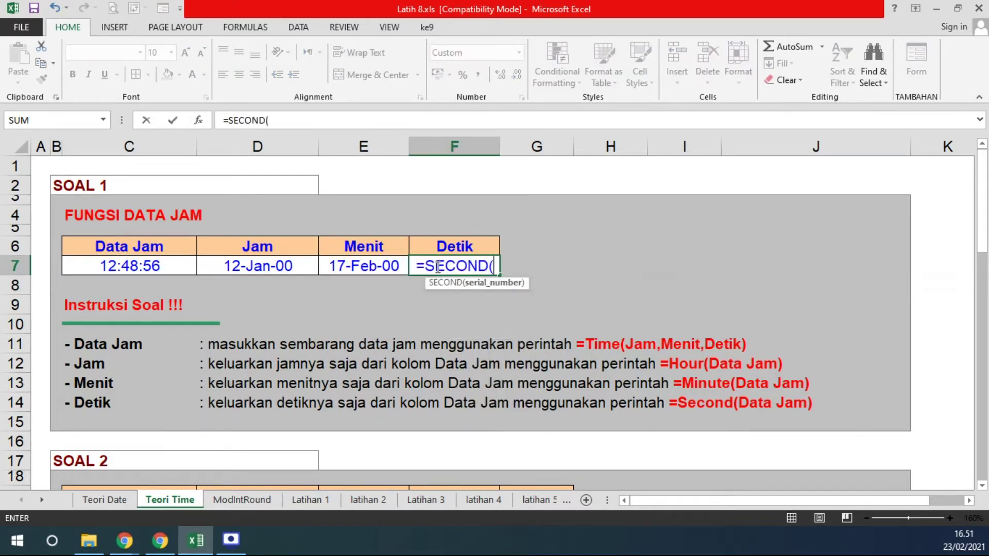
click(164, 270)
key(Return)
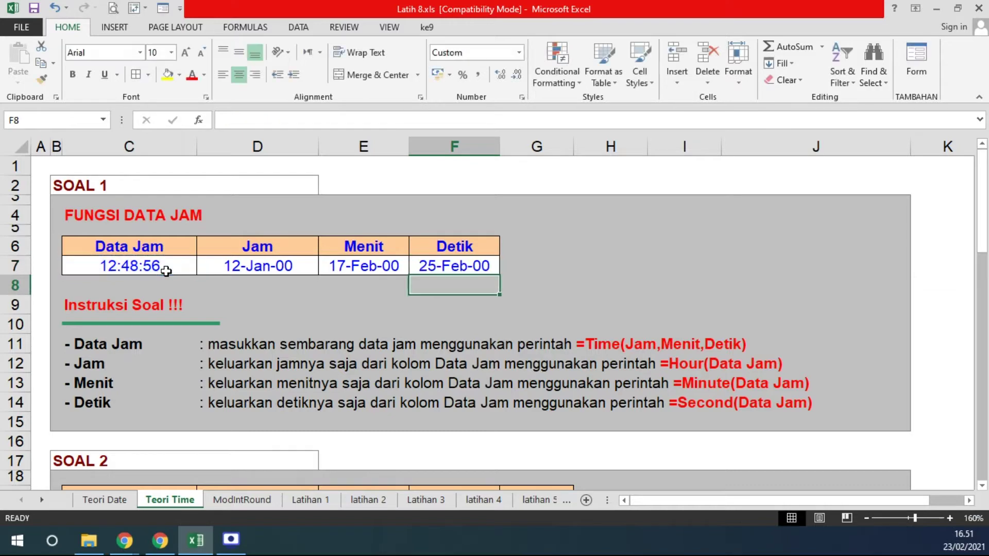
Step: Format D7:F7 as General so they show 12, 48 and 56
drag(211, 264, 449, 253)
click(519, 52)
click(490, 70)
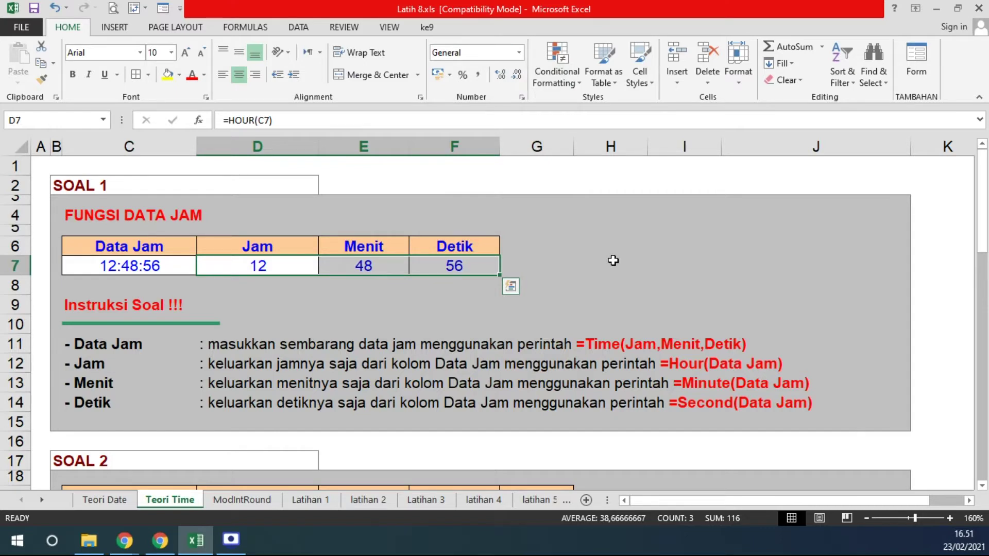
Step: Enter =D20-C20 in the Jumlah Jam cell E20, giving 07.15.15
scroll(581, 277, down, 2)
scroll(581, 277, down, 1)
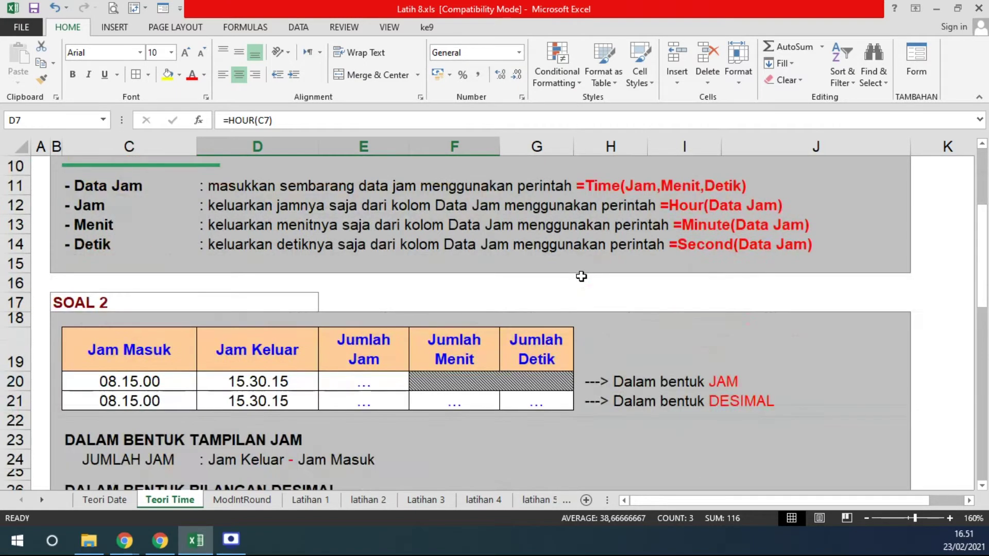
drag(137, 382, 272, 398)
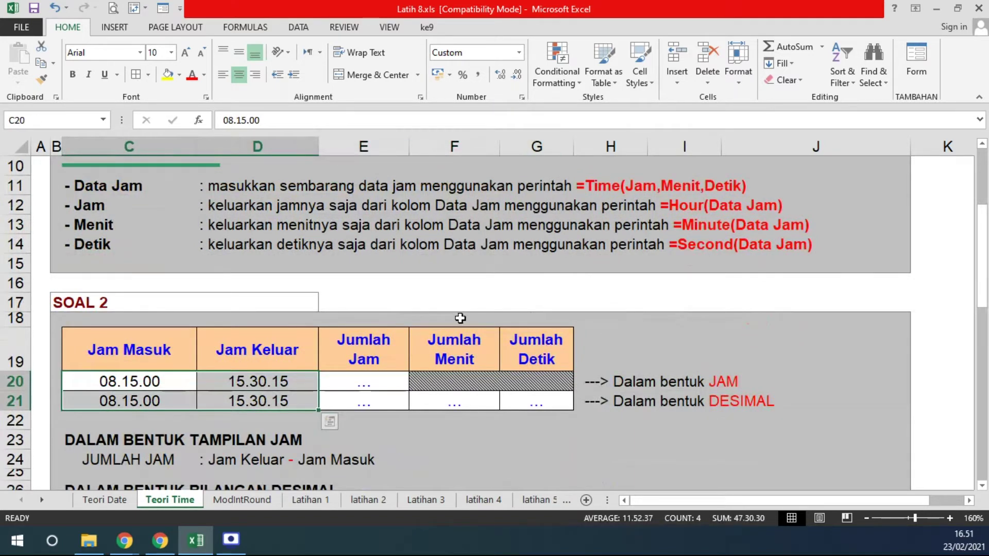
click(387, 381)
text(=)
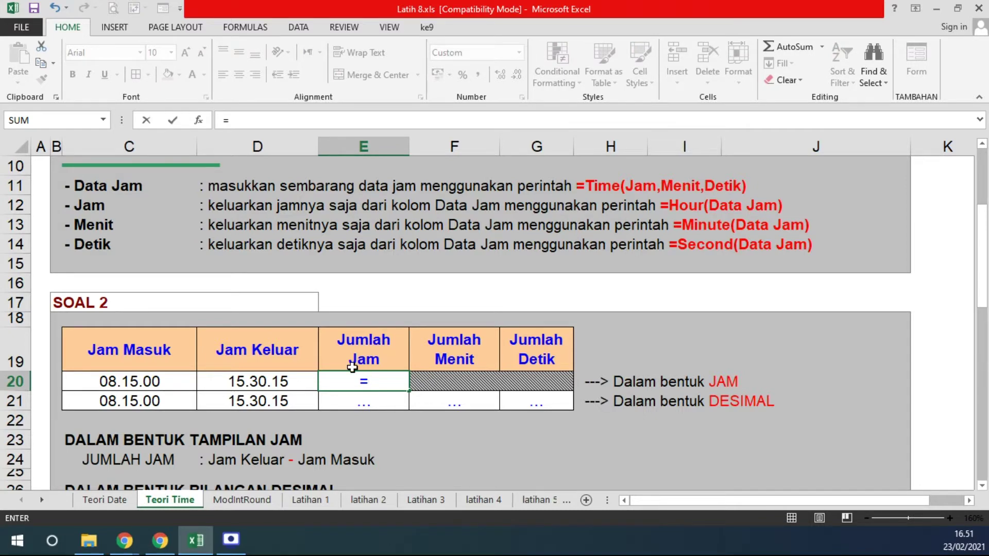
click(308, 381)
text(-)
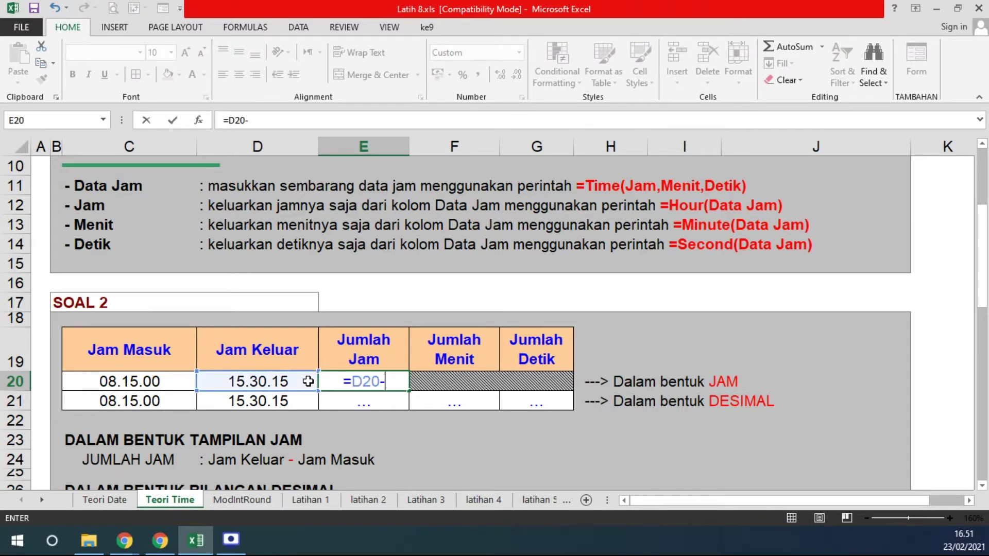
click(176, 387)
key(Return)
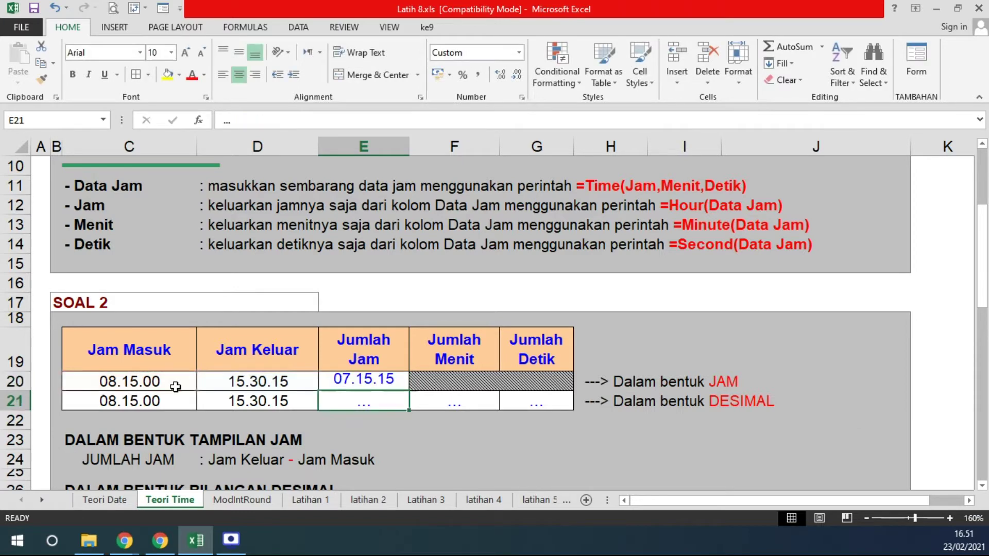
click(383, 383)
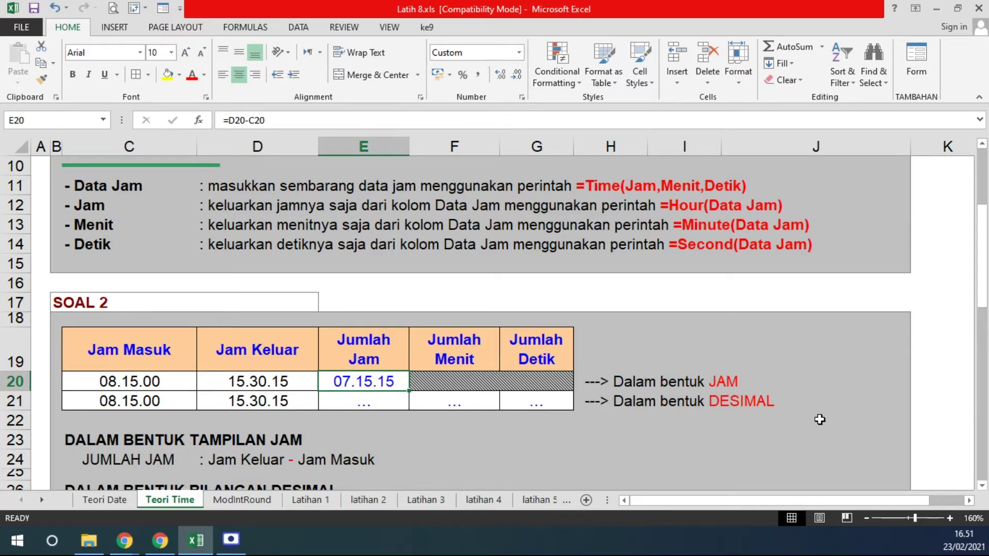
scroll(399, 403, up, 1)
scroll(397, 397, up, 1)
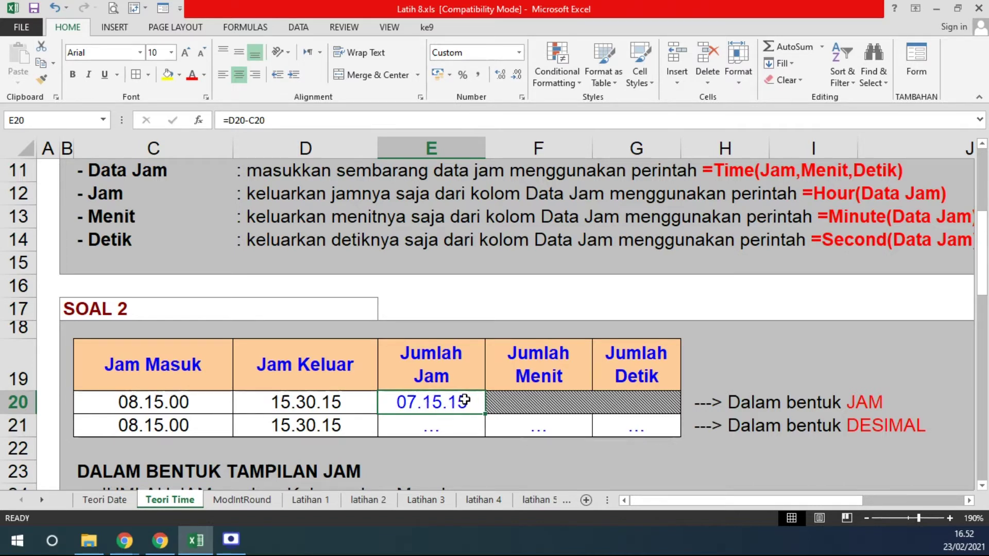
click(142, 401)
click(270, 404)
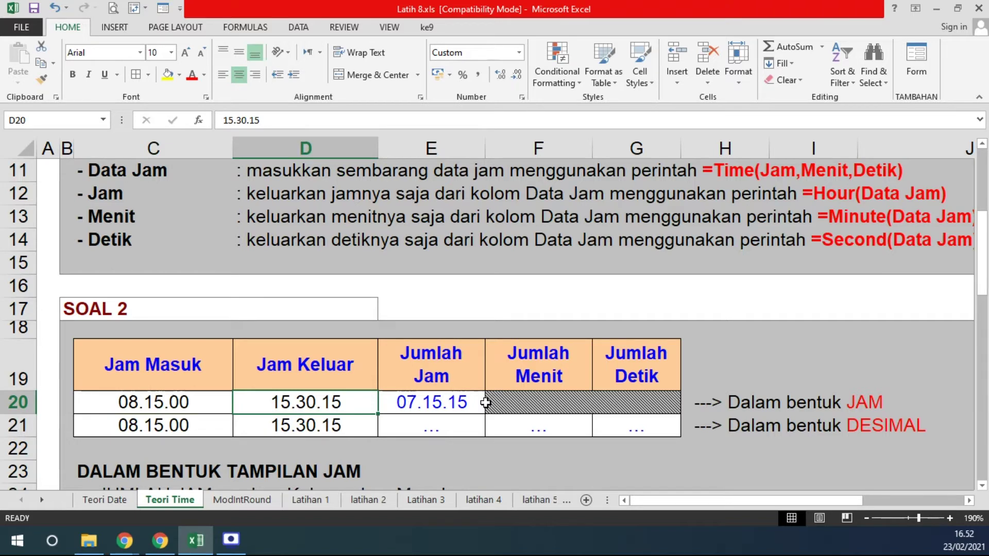
click(426, 421)
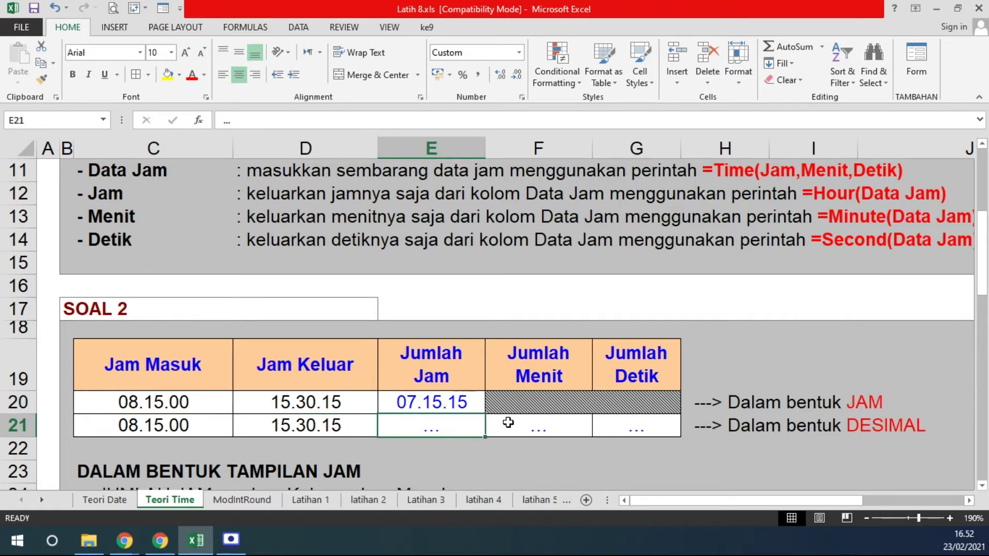
text(=)
text(()
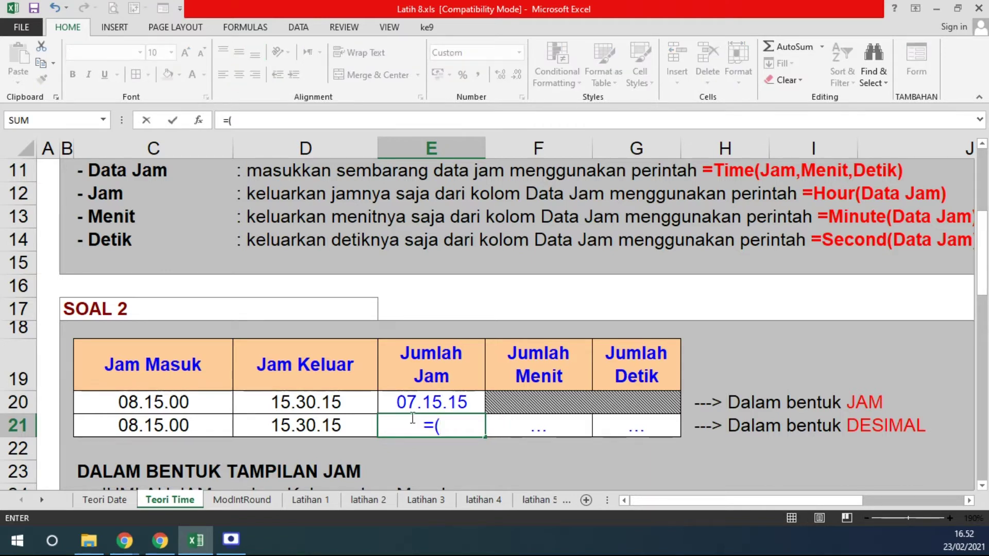
Step: Enter =(D21-C21)*24 in E21 for the decimal Jumlah Jam
click(326, 426)
text(-)
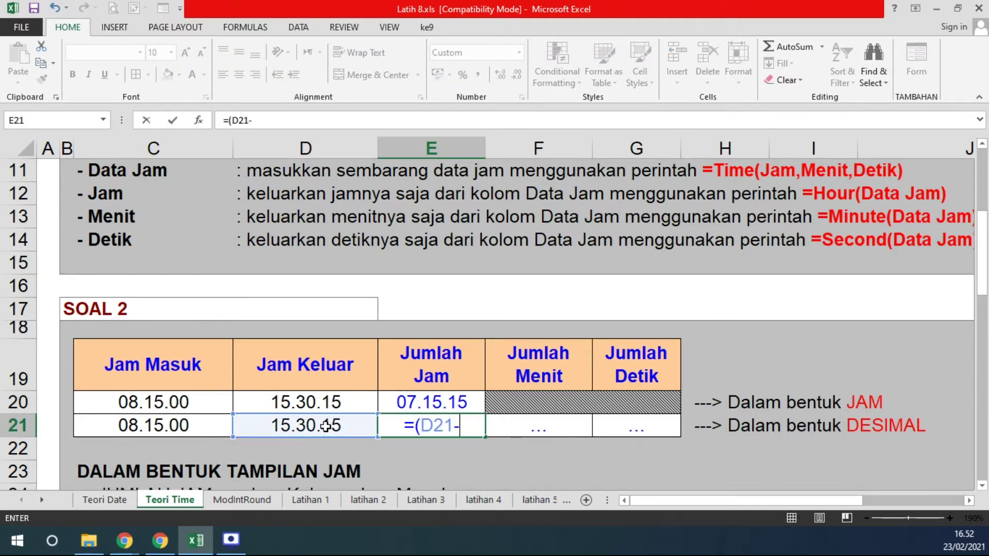
click(204, 428)
text() * 24)
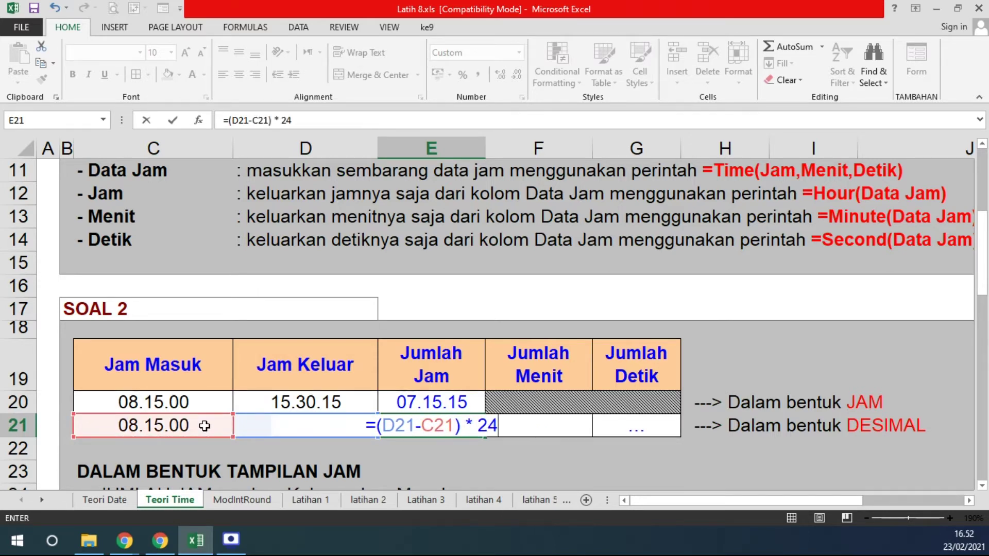
key(Return)
key(Up)
Step: Format E21 as General with two decimals so it shows 7,25
click(519, 52)
click(496, 72)
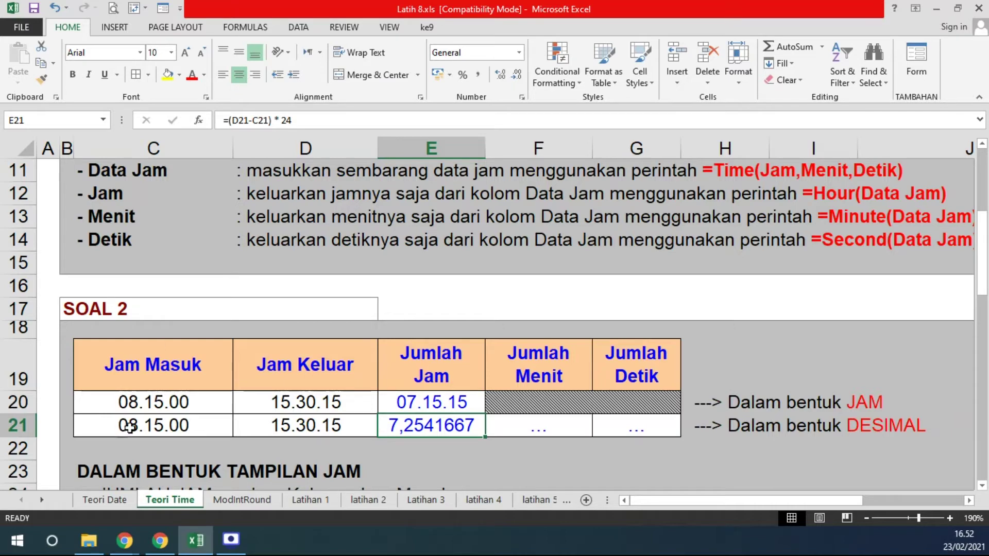
click(308, 425)
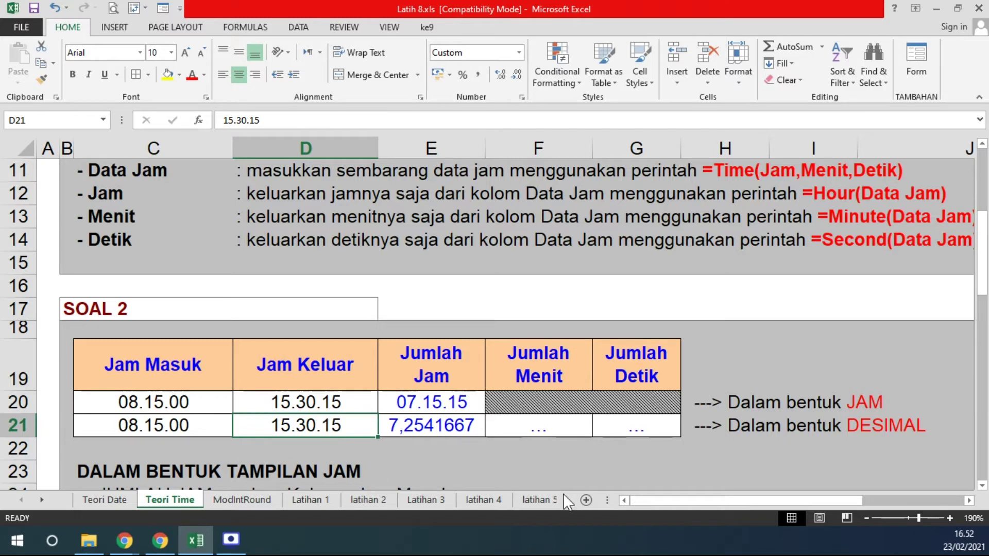
click(400, 426)
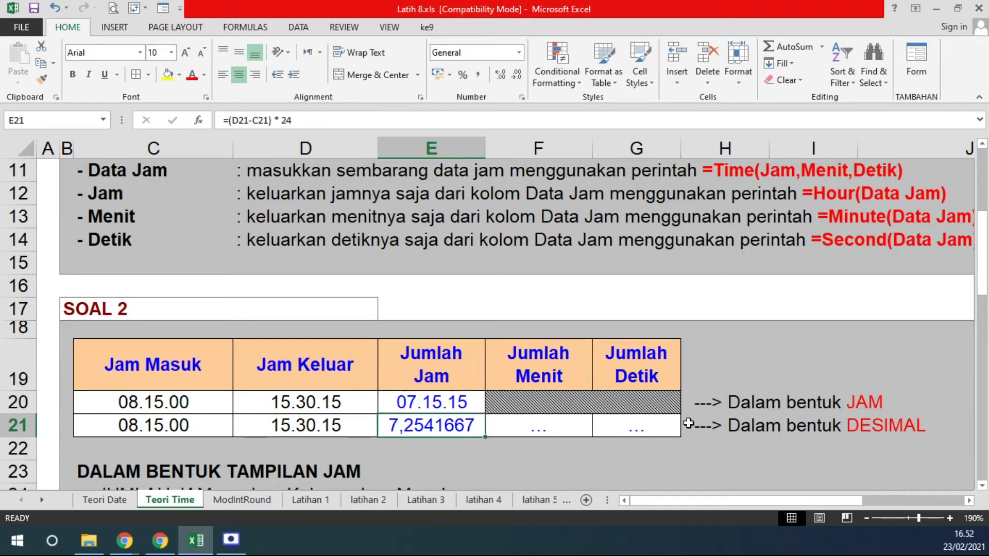
click(517, 72)
click(517, 73)
click(517, 72)
click(518, 72)
click(517, 72)
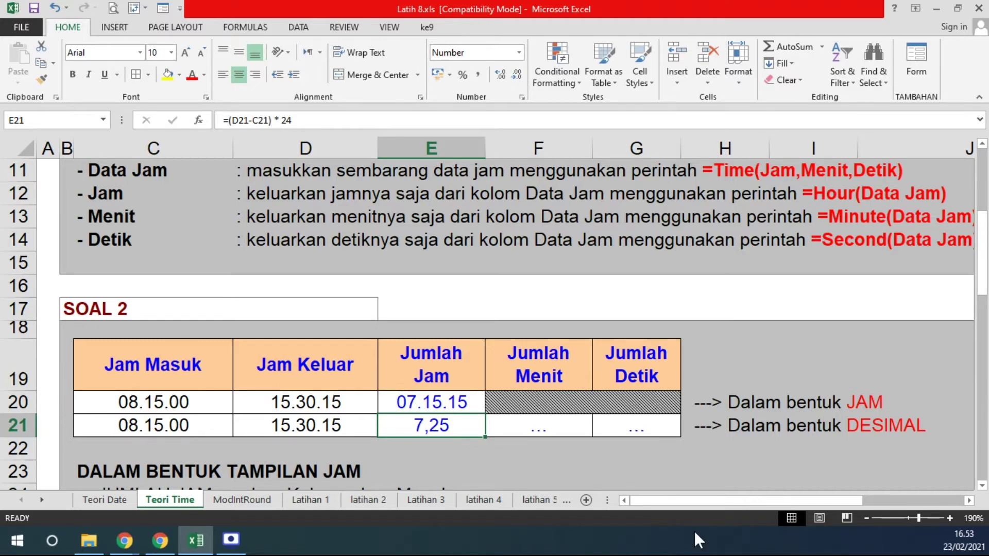
click(408, 408)
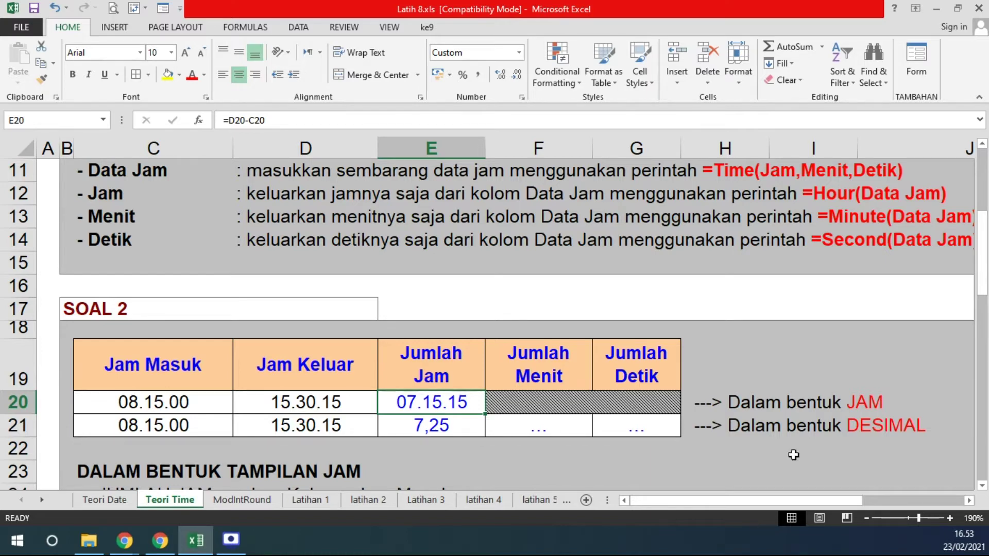
click(424, 428)
click(522, 432)
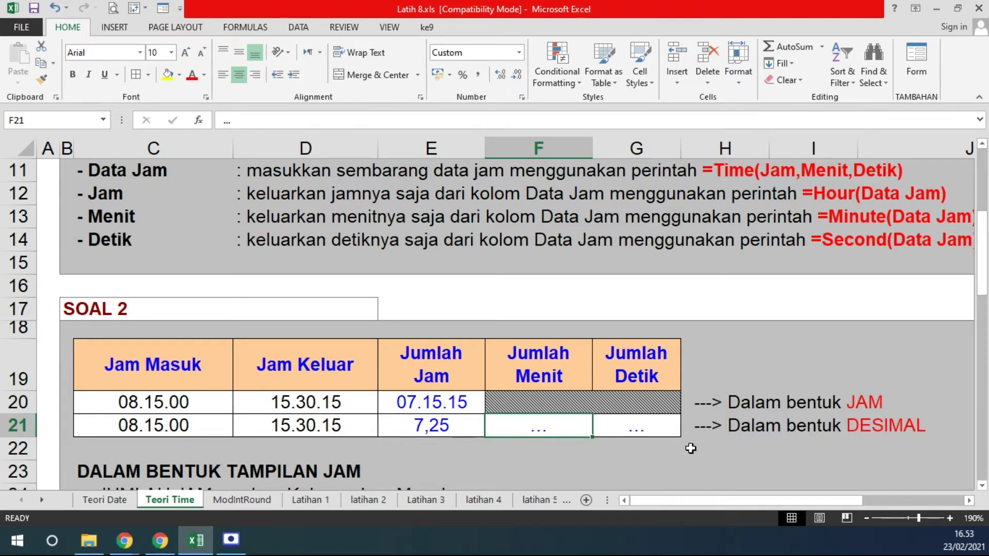
Step: Enter =E21*60 in F21 and =F21*60 in G21 for Jumlah Menit and Jumlah Detik
text(=)
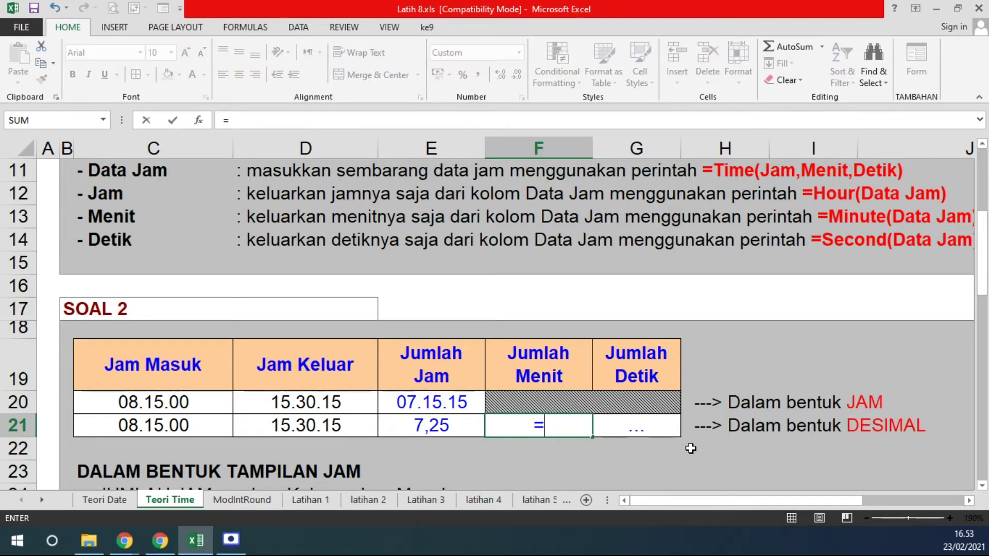
key(Left)
text(*60)
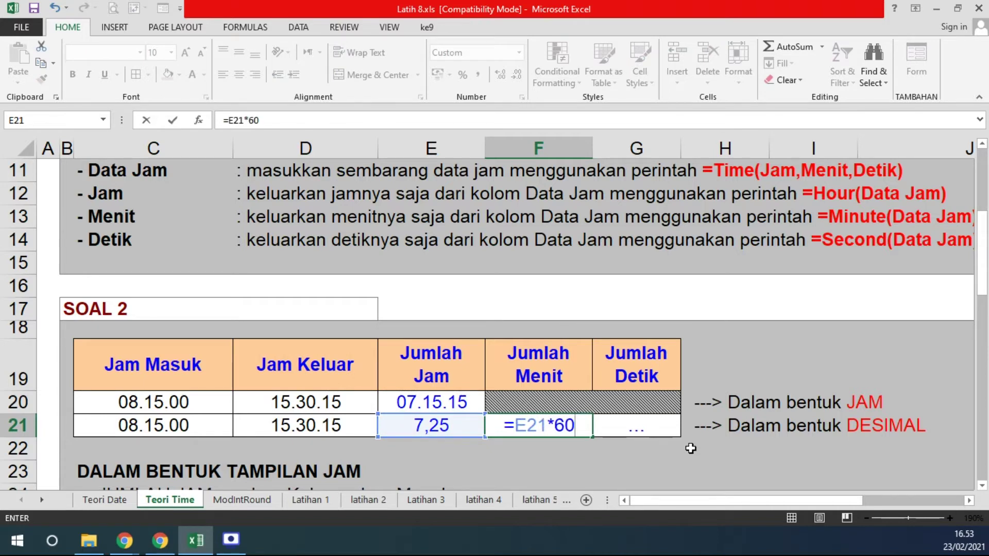
key(Return)
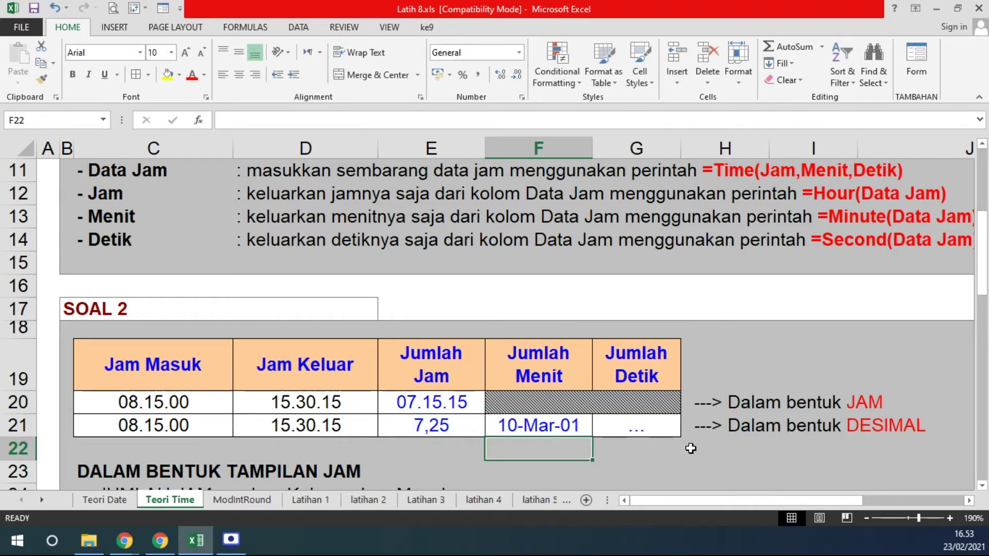
click(647, 428)
text(=)
key(Left)
text(*60)
key(Return)
Step: Format F21:G21 as General so they show 435,25 and 26115
drag(538, 425, 606, 428)
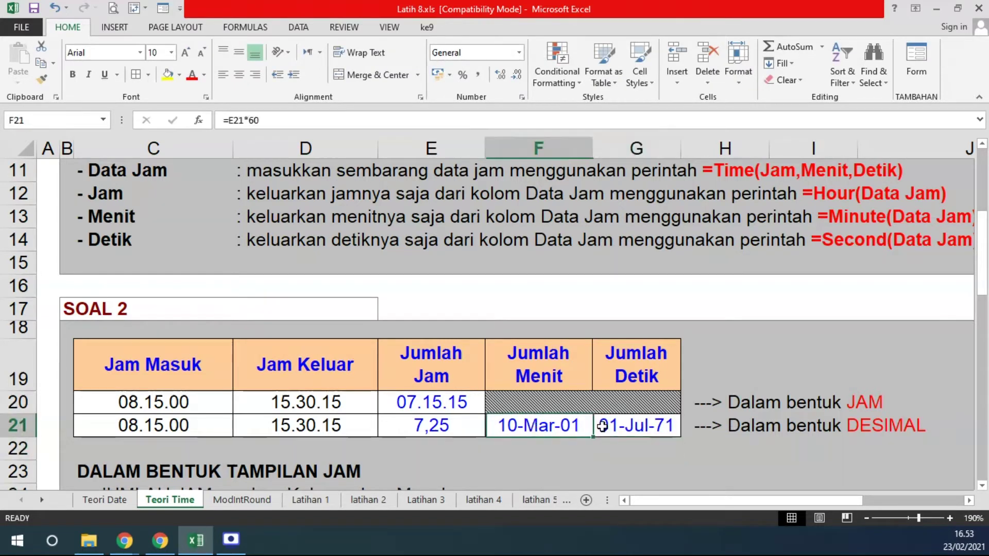
click(520, 52)
click(499, 71)
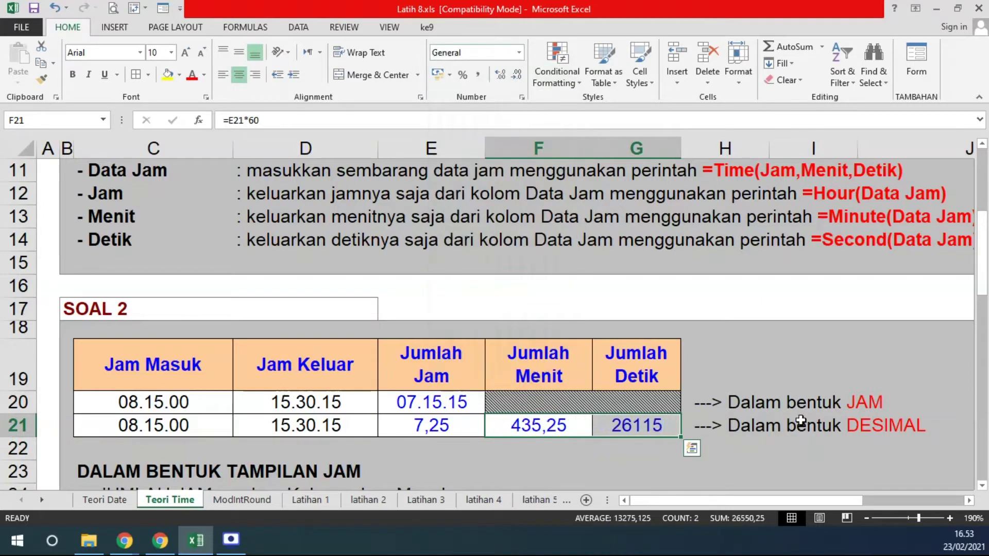
click(641, 453)
scroll(642, 451, down, 1)
scroll(641, 443, down, 1)
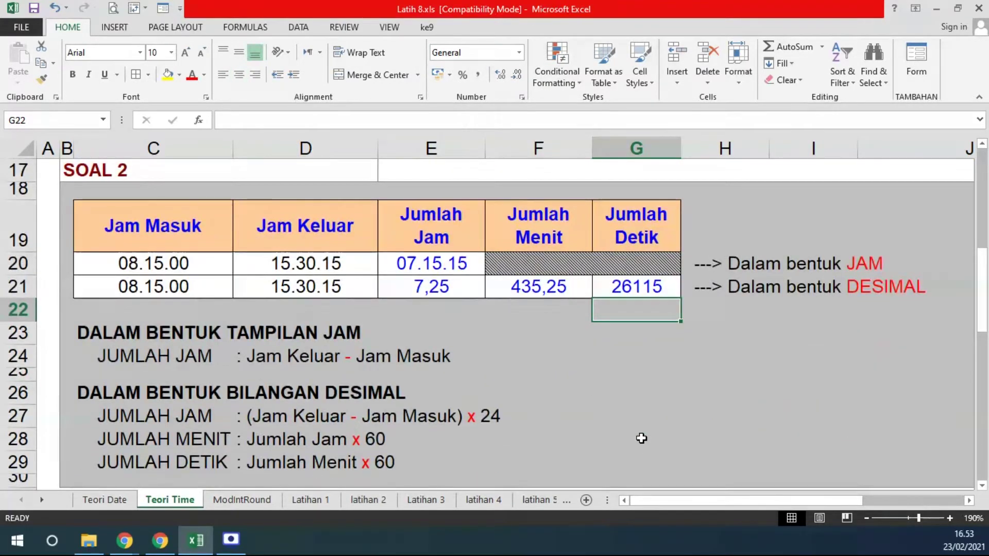
Step: Review the SOAL 2 formulas in C21:G21, then switch to the Latihan 1 sheet
click(434, 290)
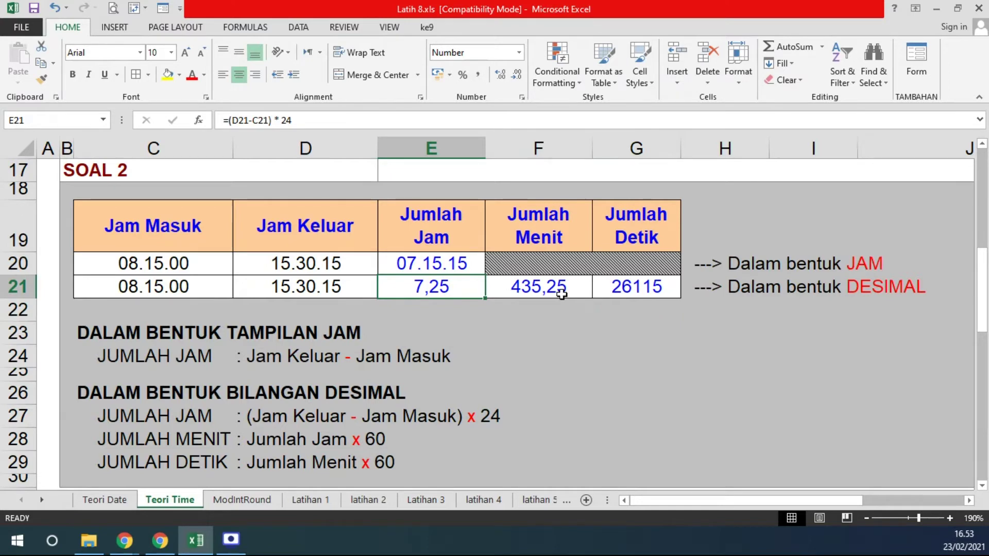
click(566, 291)
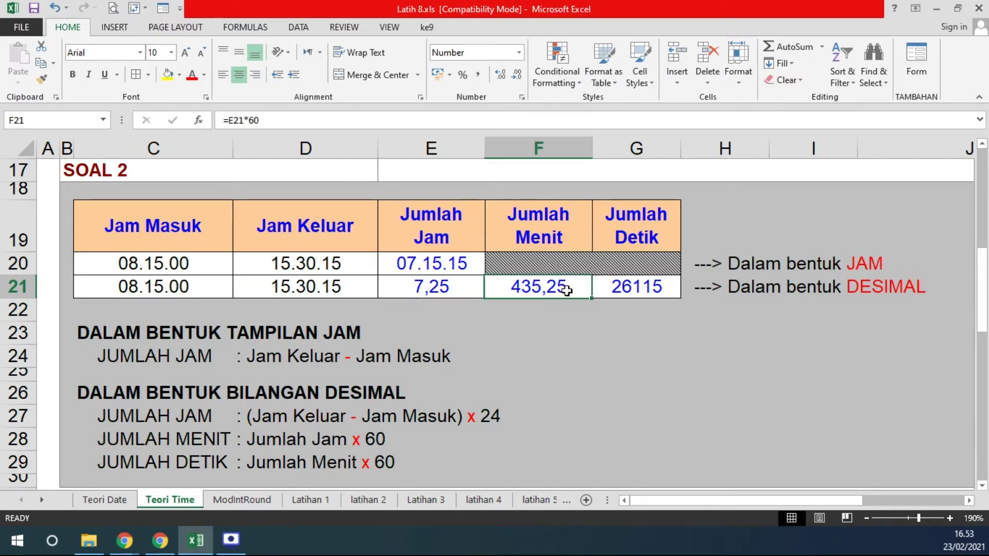
click(633, 286)
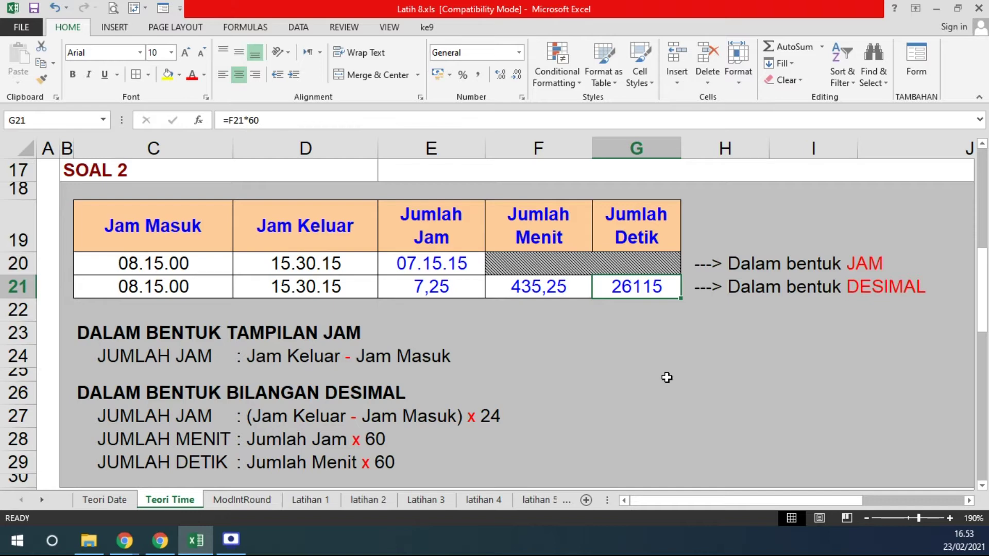
click(147, 291)
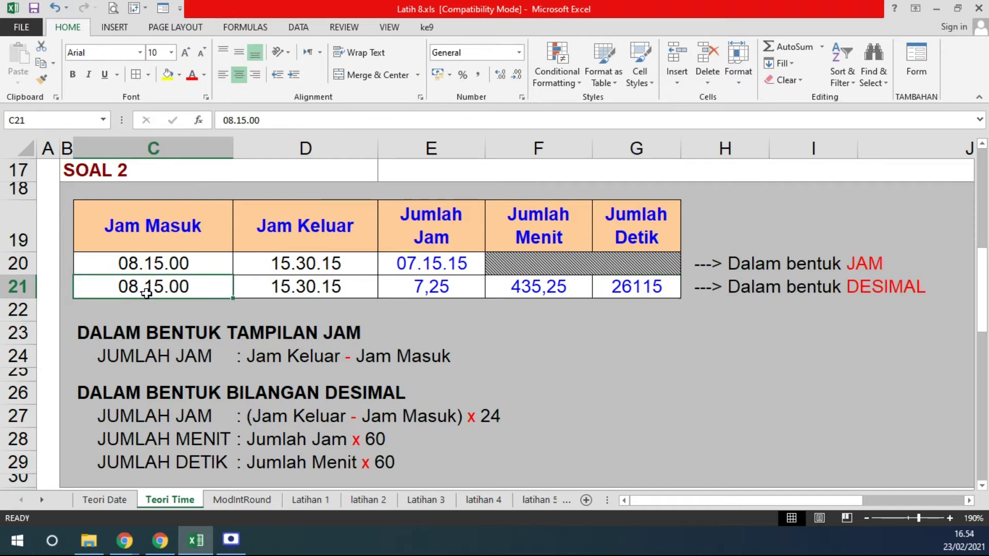
click(309, 296)
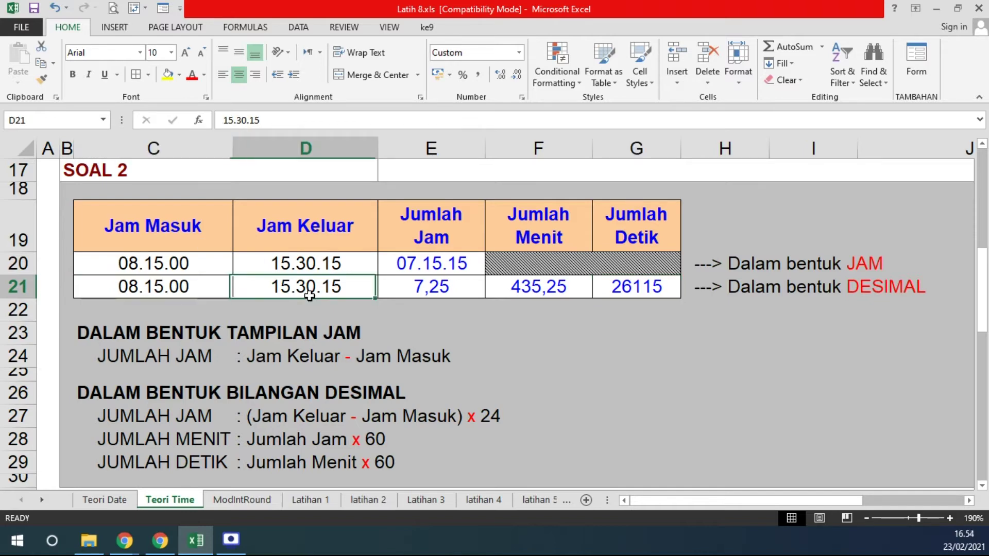
click(618, 285)
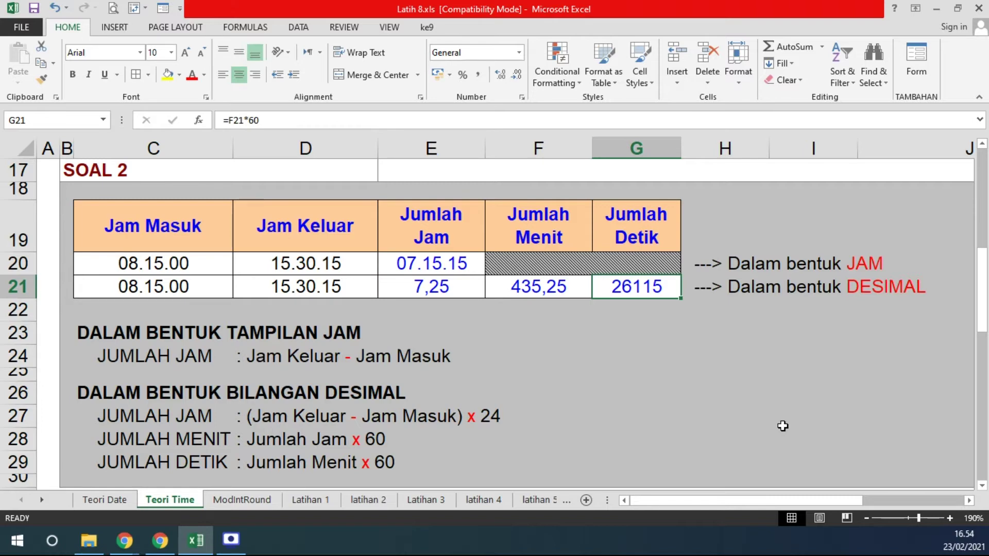
click(637, 393)
click(324, 495)
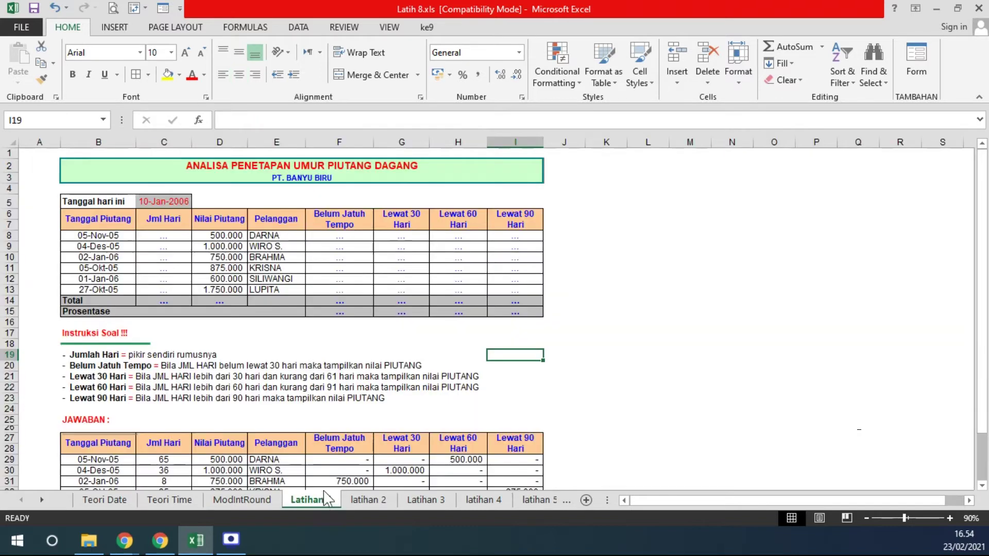
ctrl+scroll(133, 339, up, 2)
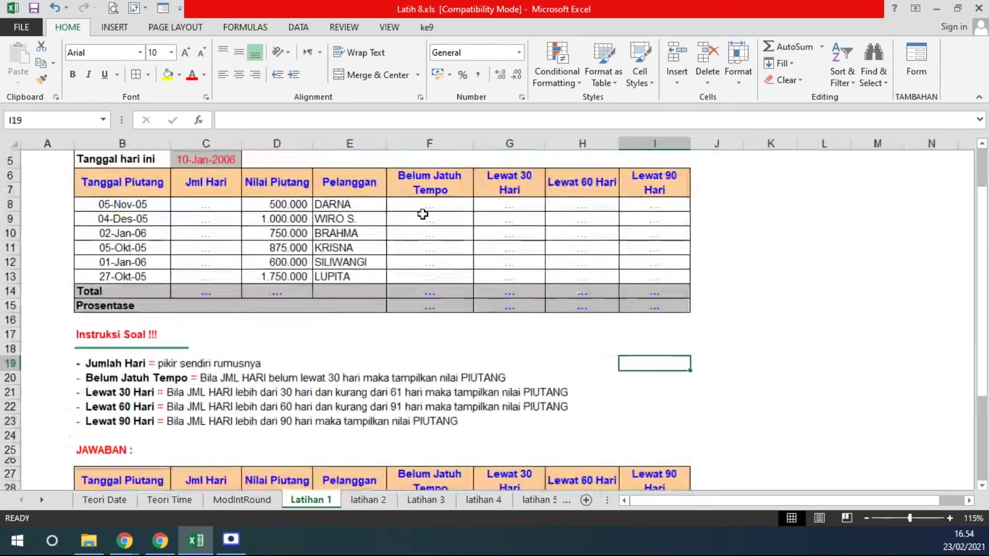
mouse_move(204, 205)
mouse_down()
mouse_move(526, 280)
mouse_move(643, 275)
mouse_up()
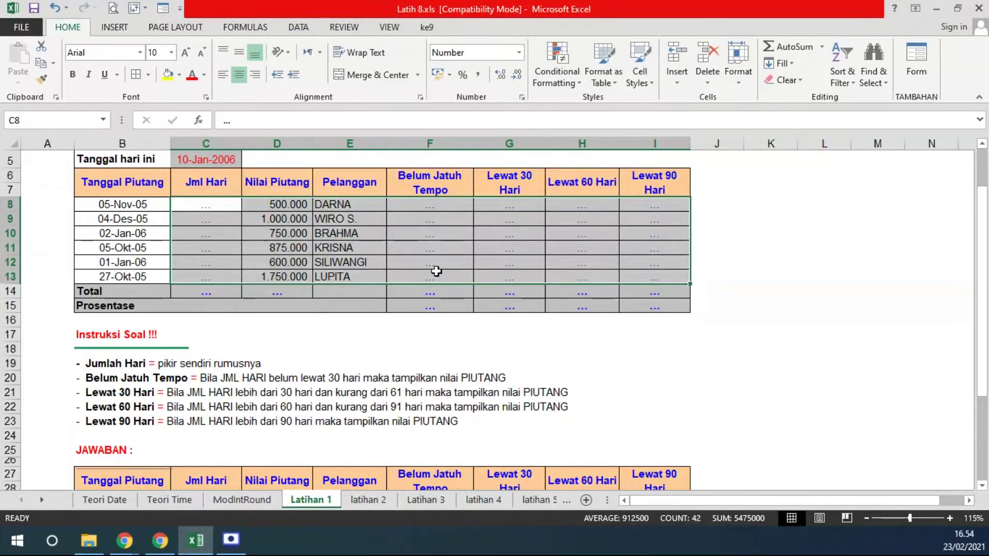
click(368, 329)
click(205, 204)
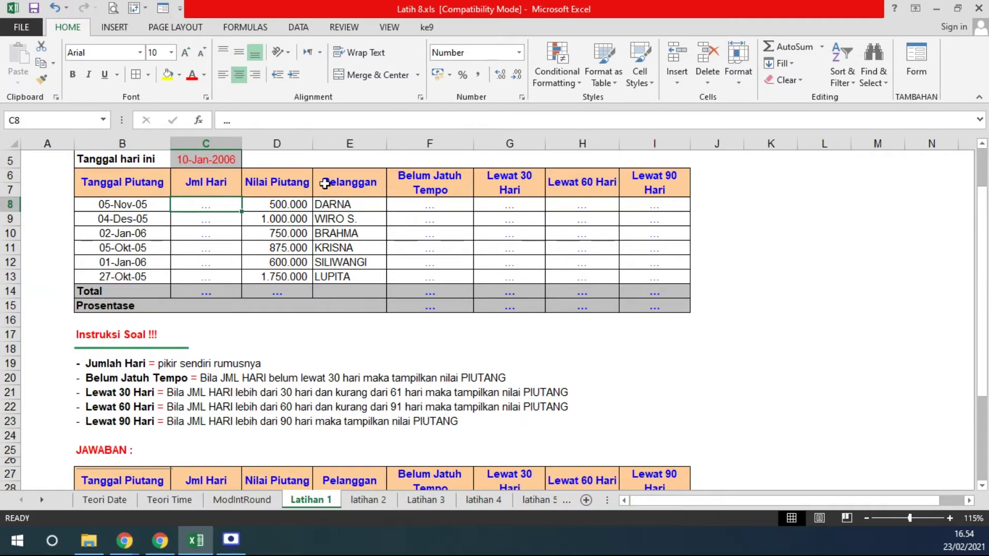
click(141, 204)
scroll(141, 204, up, 1)
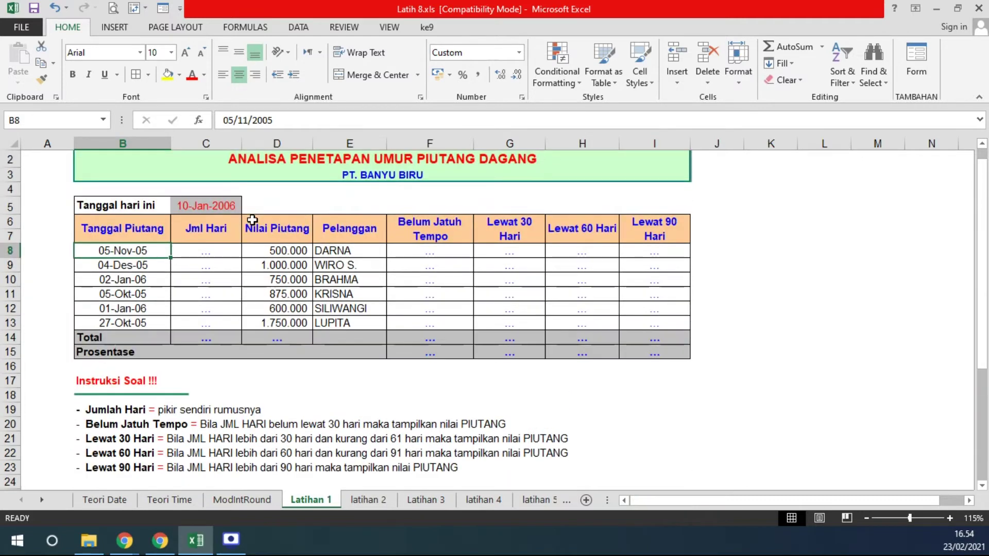
click(216, 207)
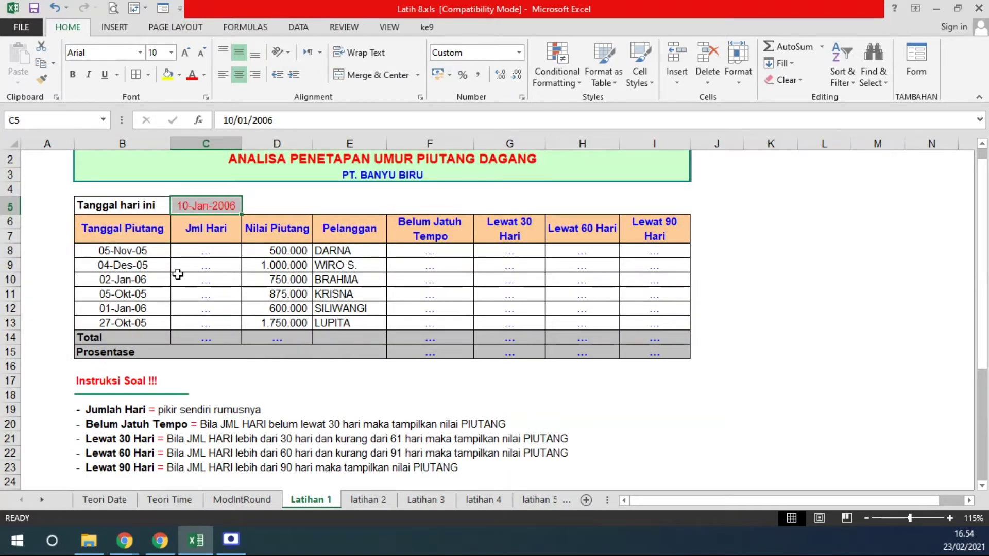
scroll(237, 276, up, 2)
scroll(178, 275, up, 1)
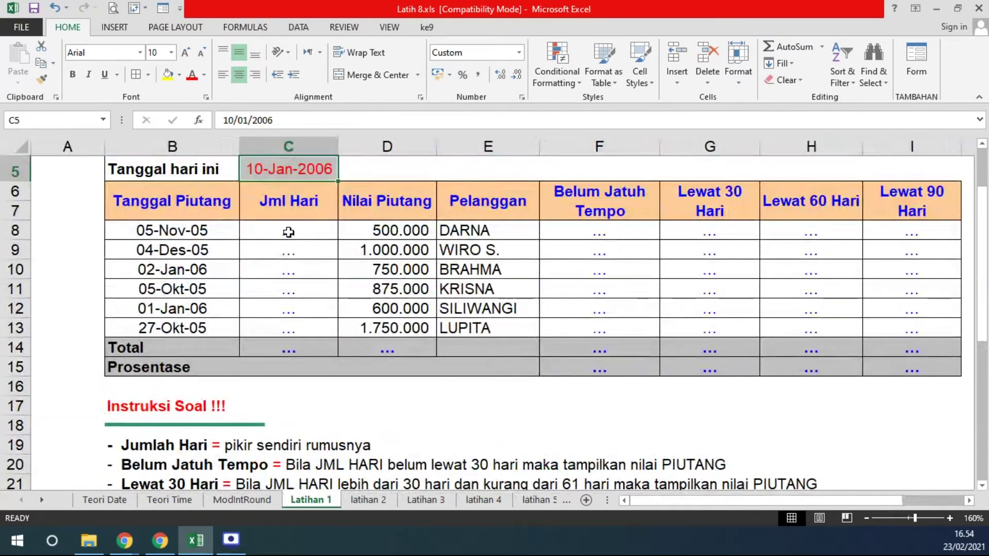
click(154, 232)
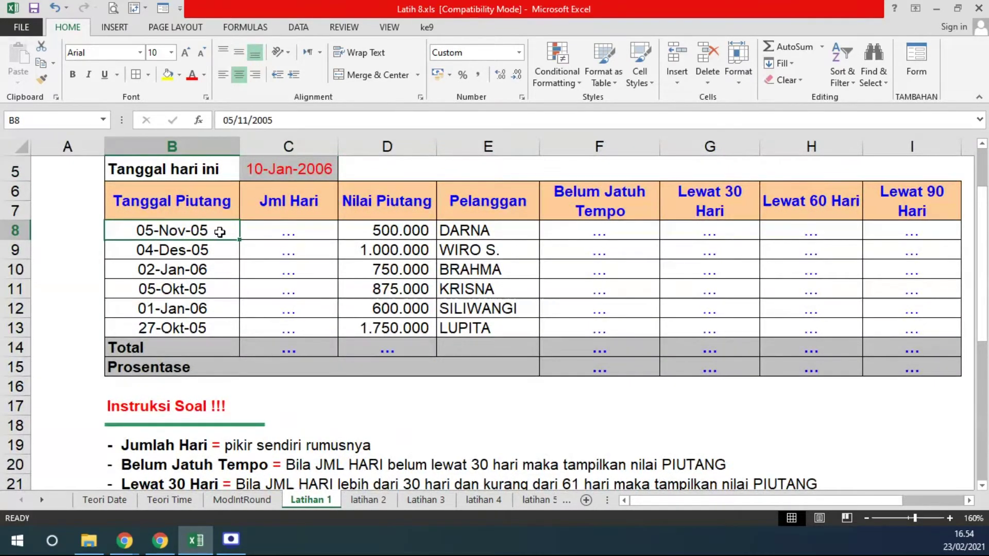
click(250, 231)
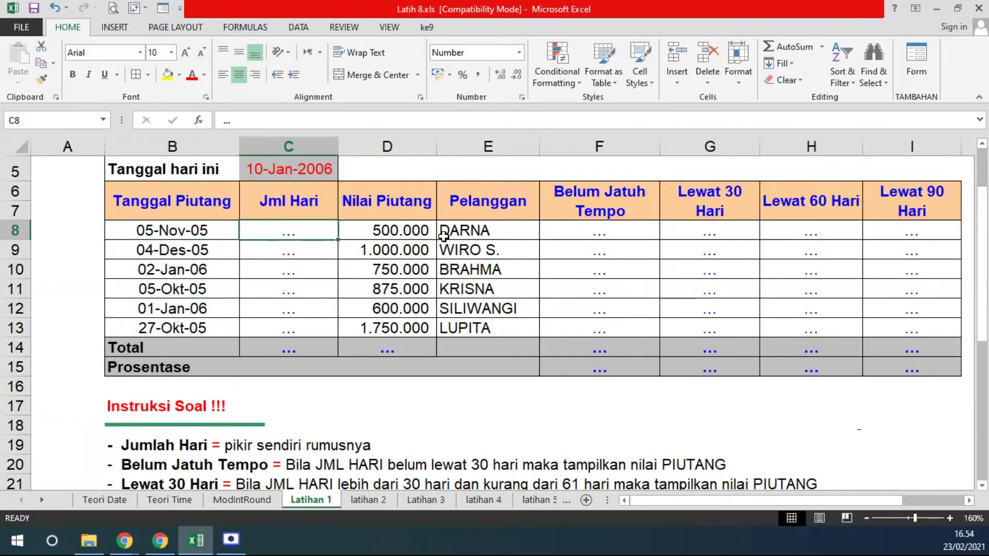
text(=)
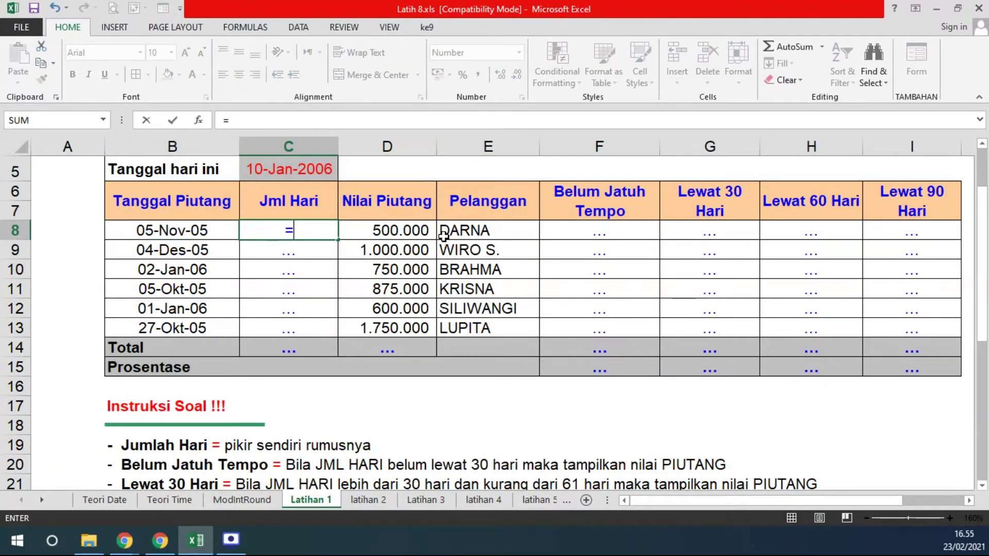
Step: Enter =$C$5-B8 in C8 to count the first invoice's days since 10-Jan-2006
click(291, 169)
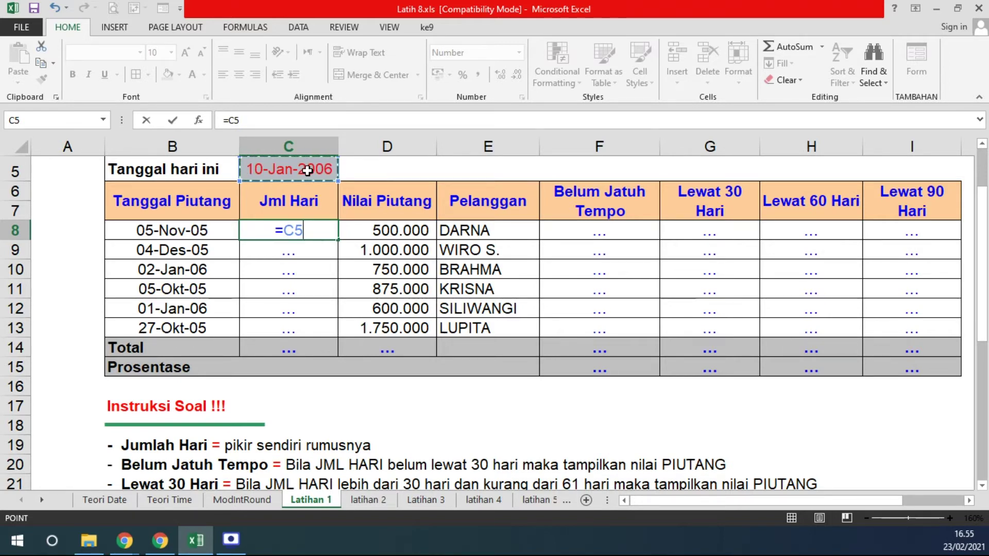
key(F4)
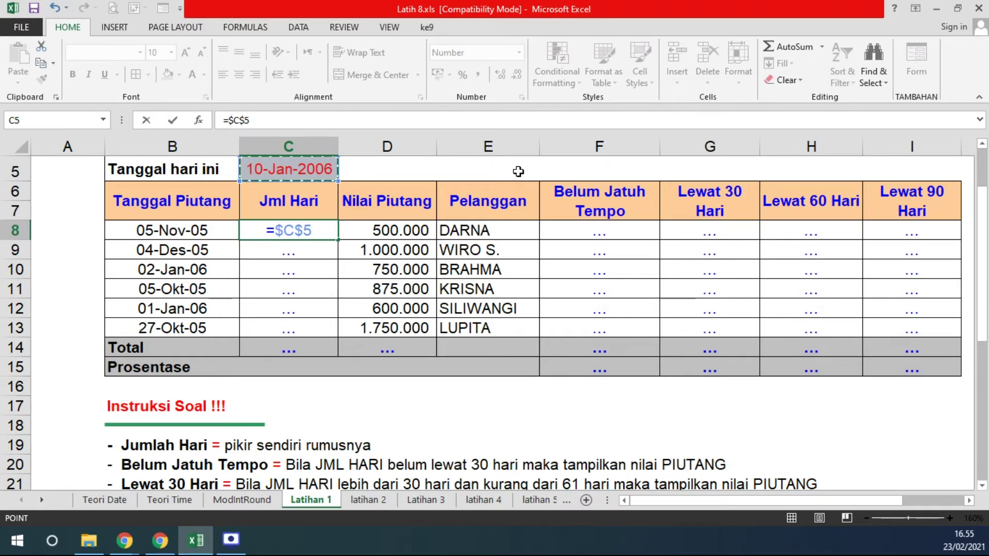
text(-)
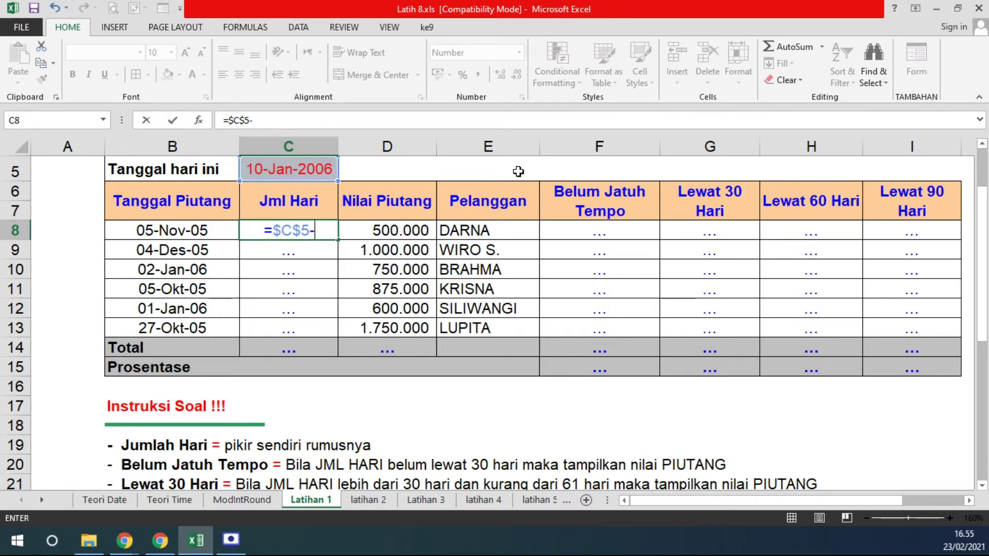
click(189, 234)
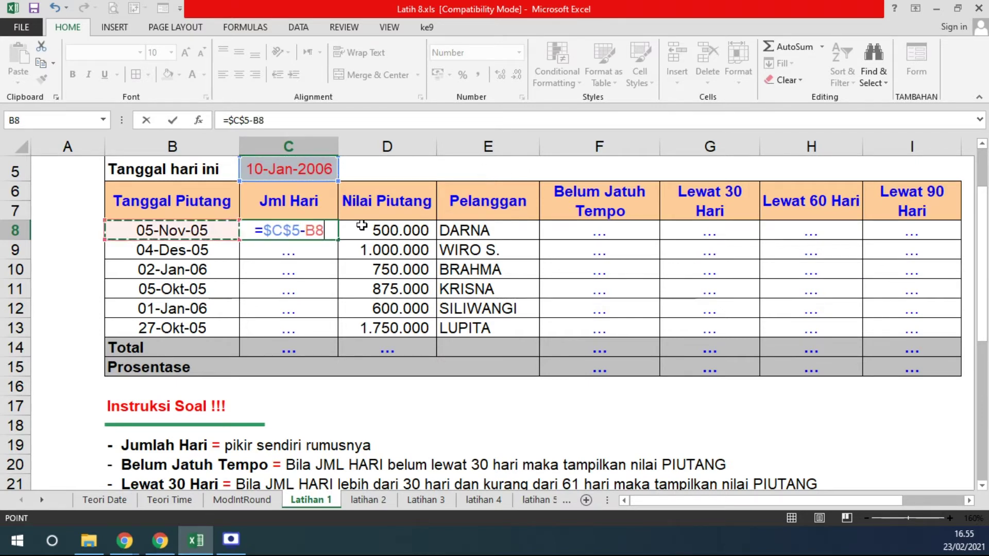
key(Return)
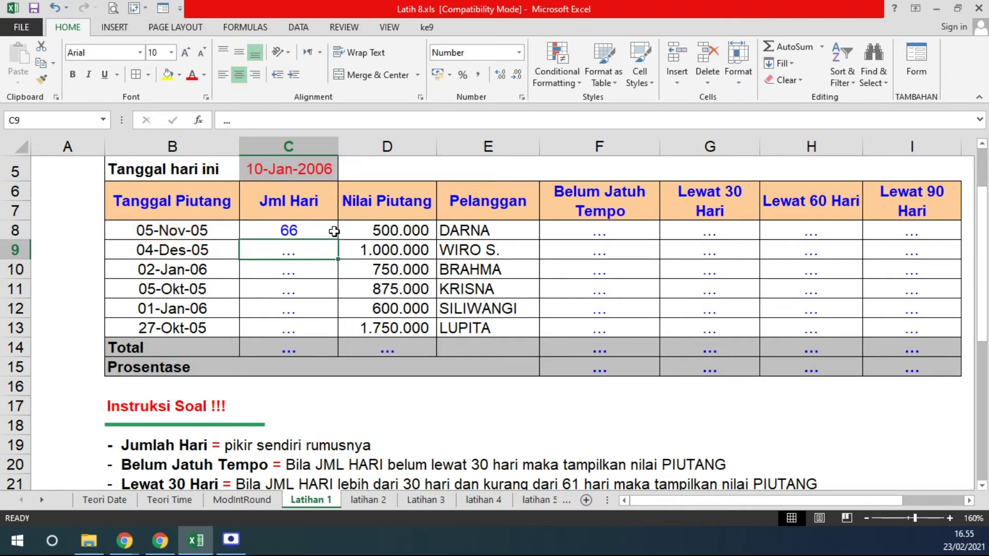
Step: Fill the day-count formula down to C13, giving 66, 37, 8, 97, 9 and 75
click(336, 234)
drag(337, 237, 331, 330)
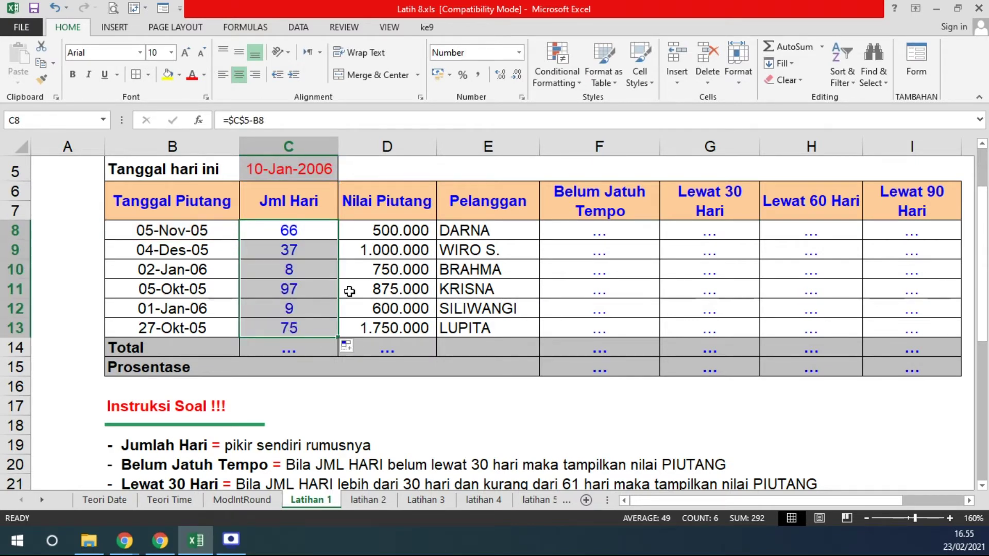
click(297, 231)
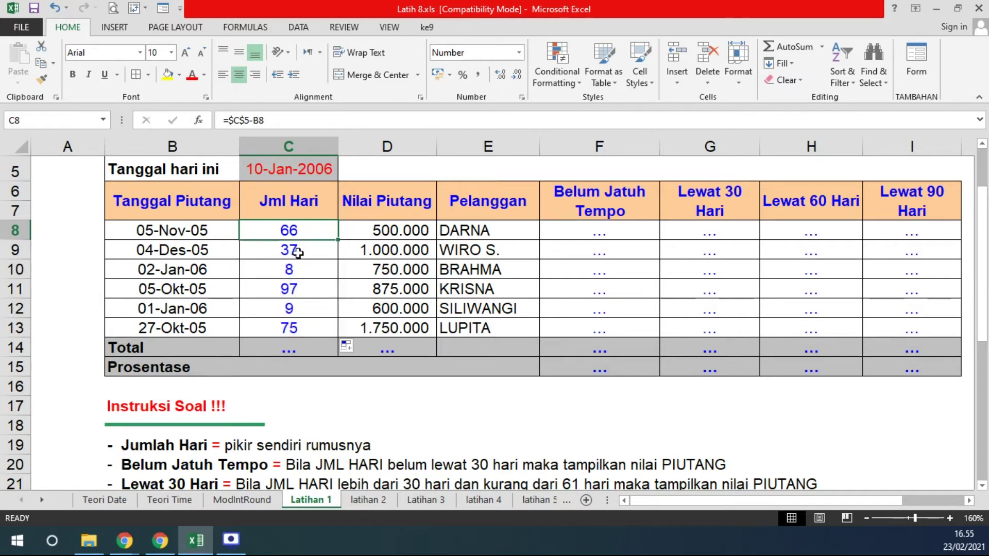
click(298, 252)
click(298, 271)
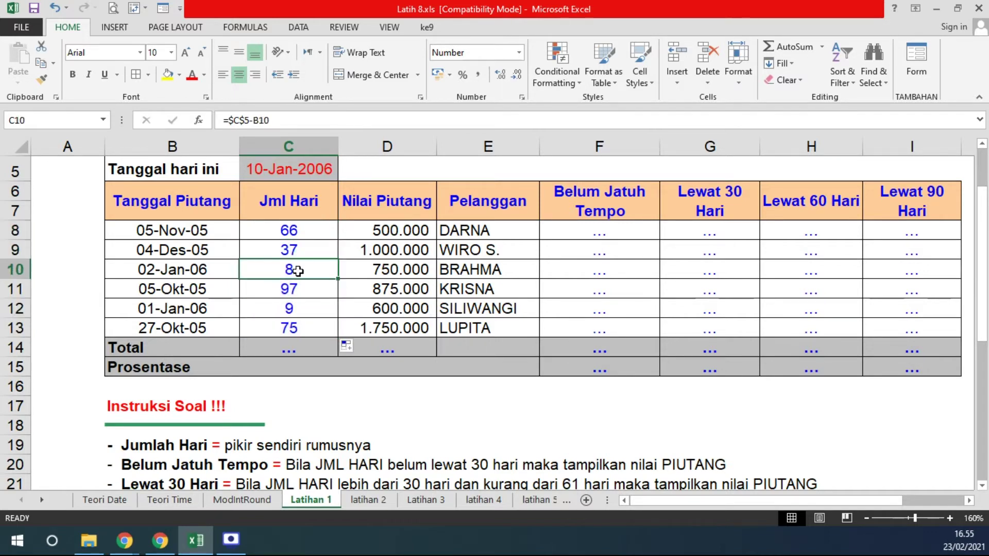
click(299, 292)
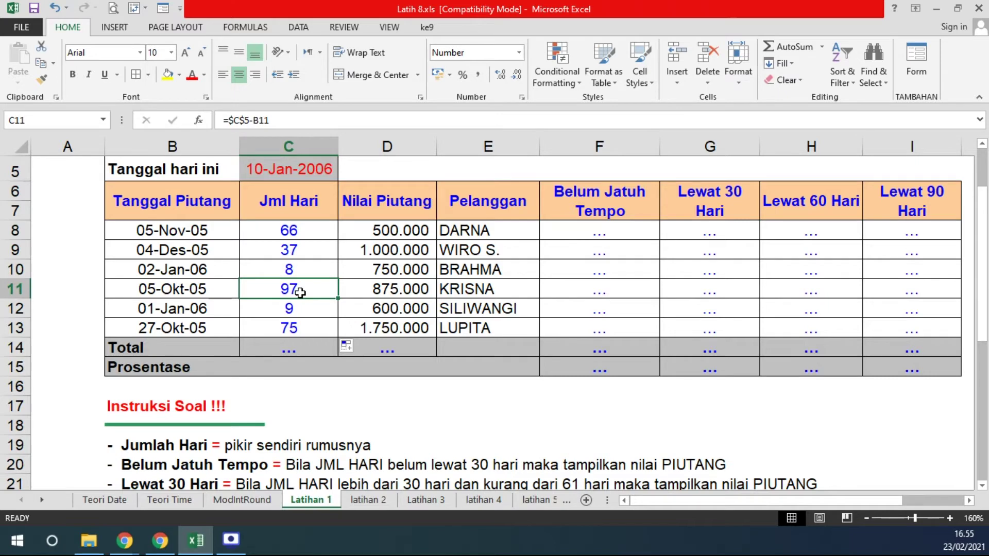
click(291, 310)
click(293, 331)
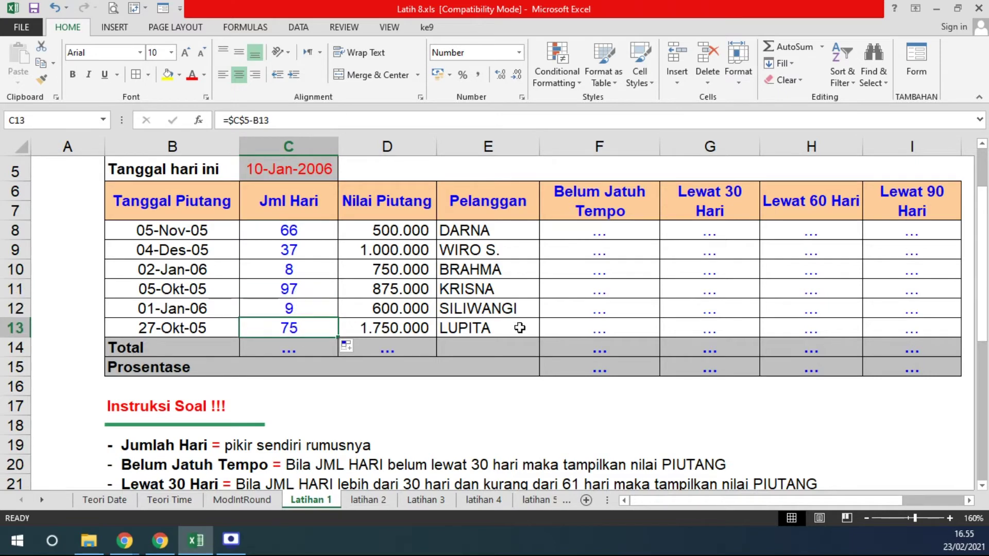
click(309, 345)
text(=)
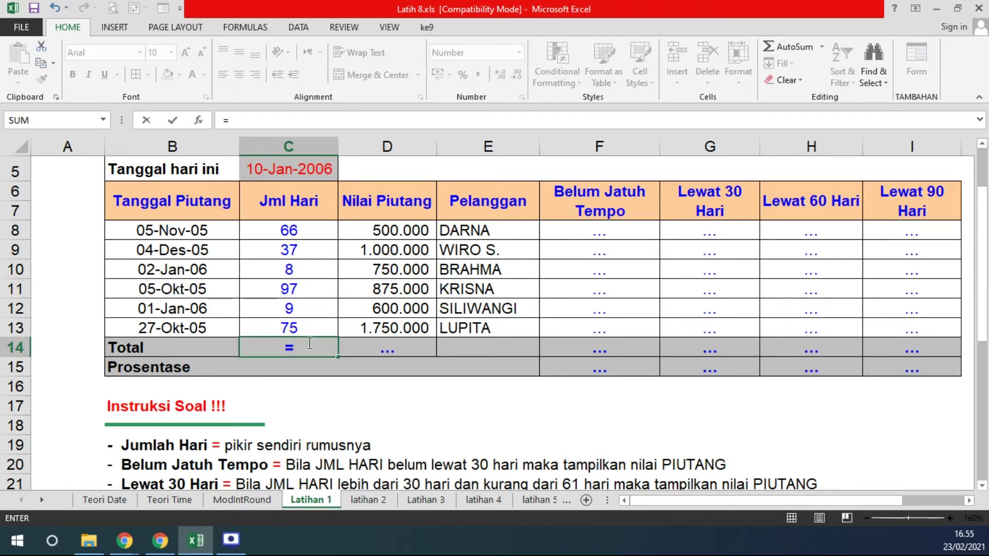
text(SUM()
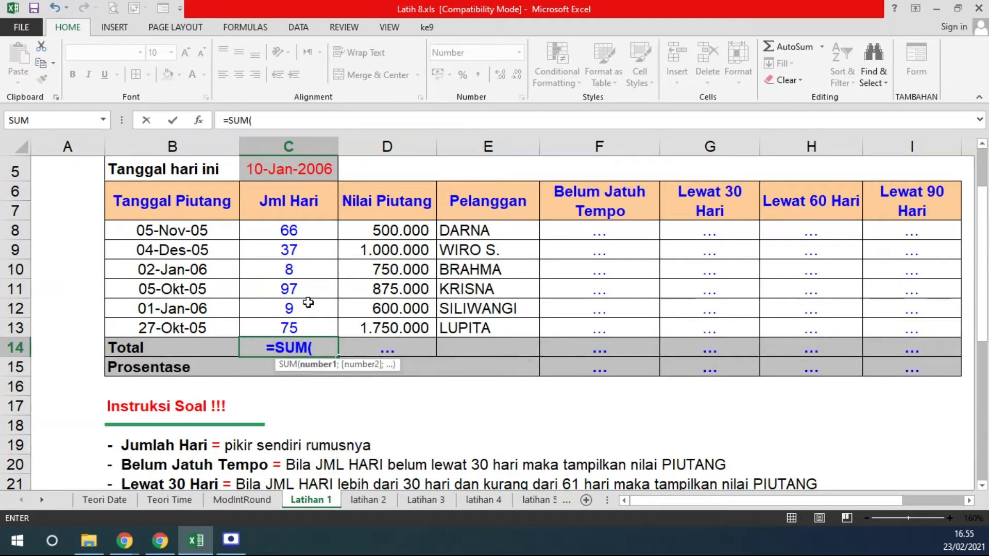
Step: Total C8:C13 with =SUM in C14 (292) and copy it across to D14
drag(309, 230, 304, 330)
key(Return)
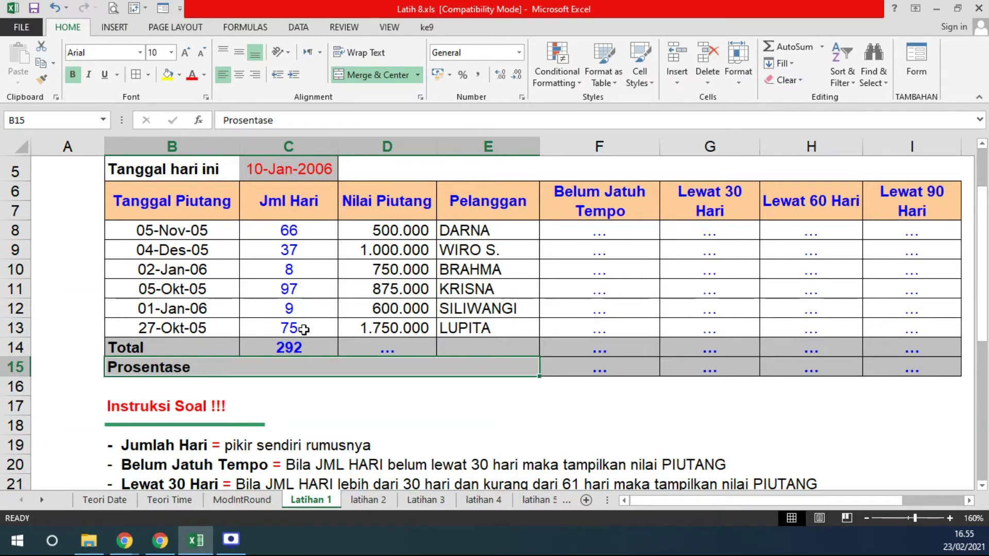
click(412, 352)
text(=SU)
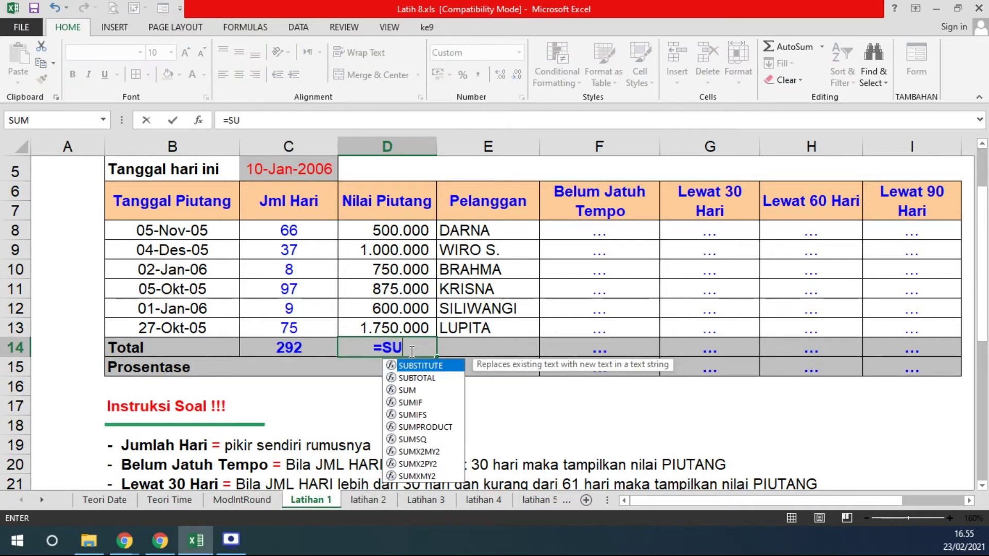
text(M()
key(Escape)
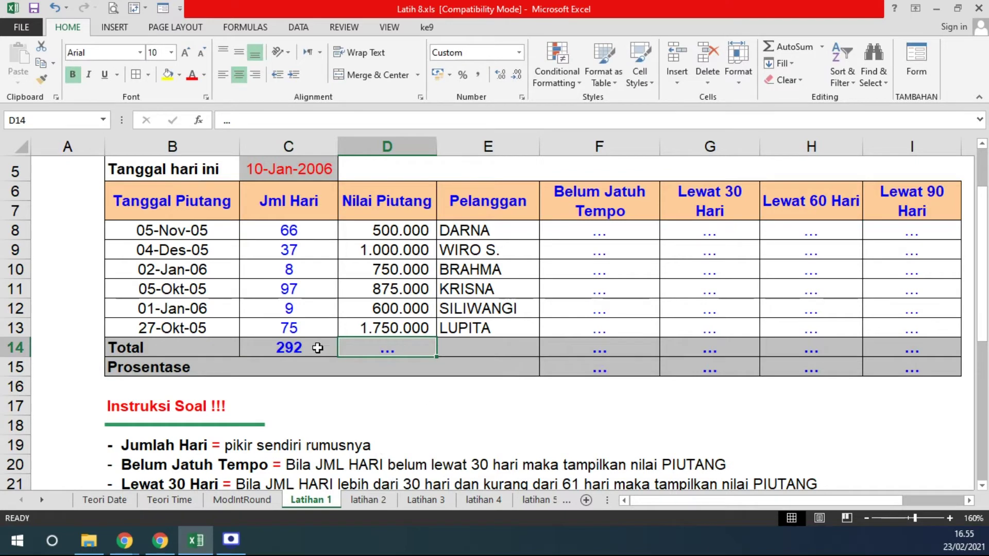
click(323, 348)
drag(416, 352, 417, 352)
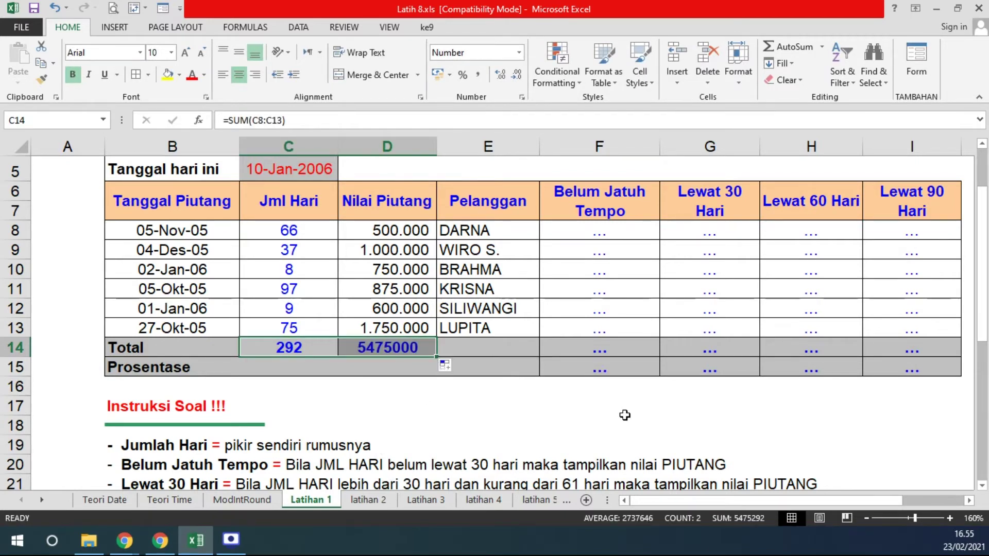
Step: Give the Nilai Piutang total 5.475.000 thousands separators and no decimals
click(364, 348)
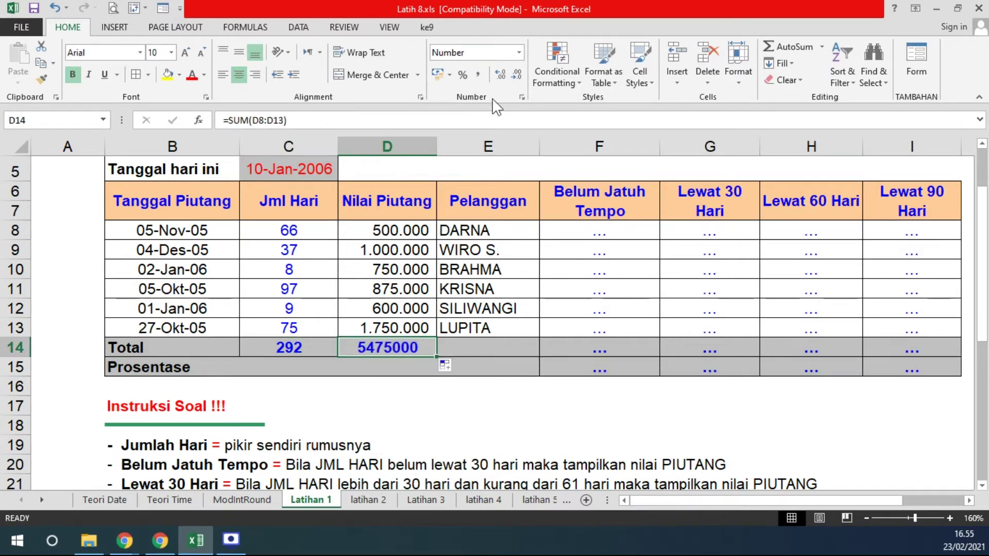
click(479, 75)
click(517, 75)
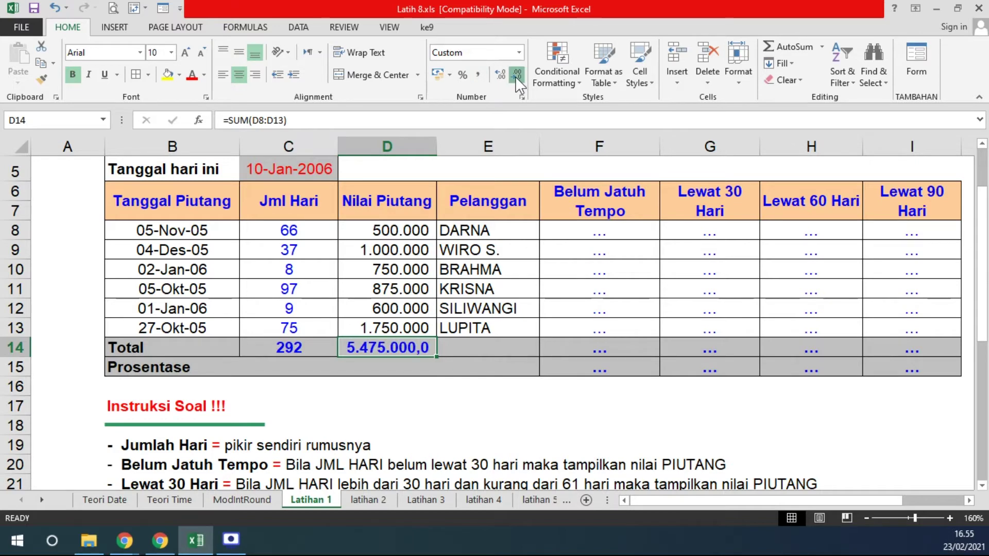
click(515, 76)
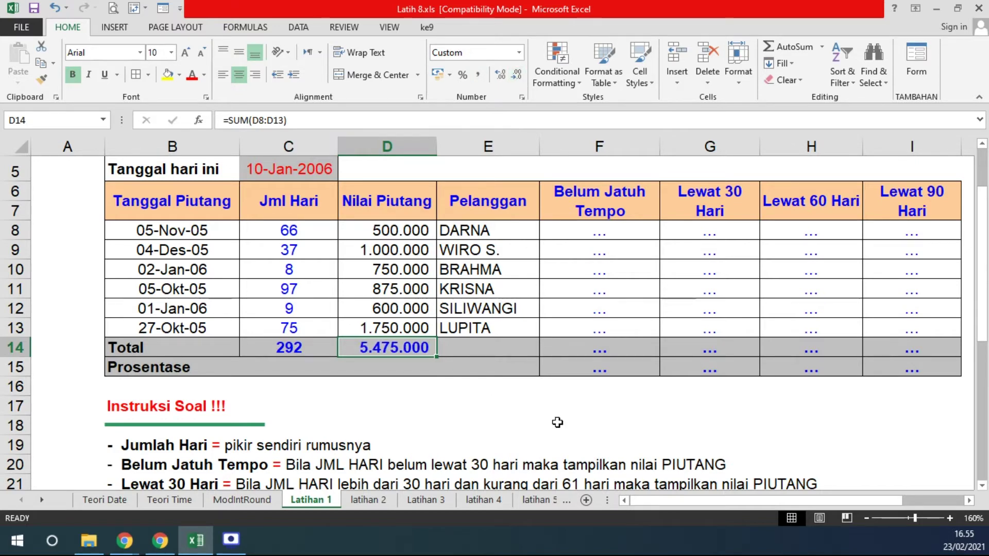
click(291, 230)
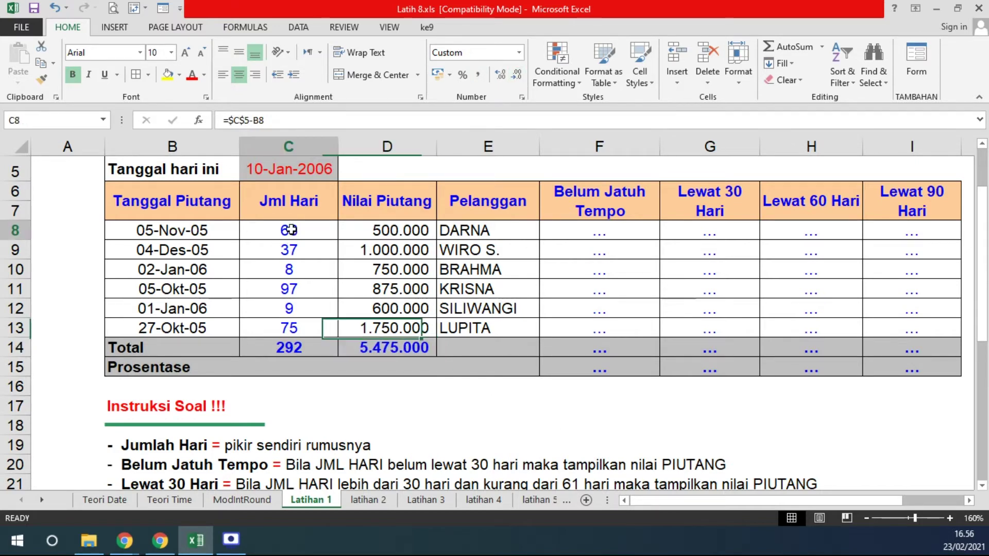
click(593, 225)
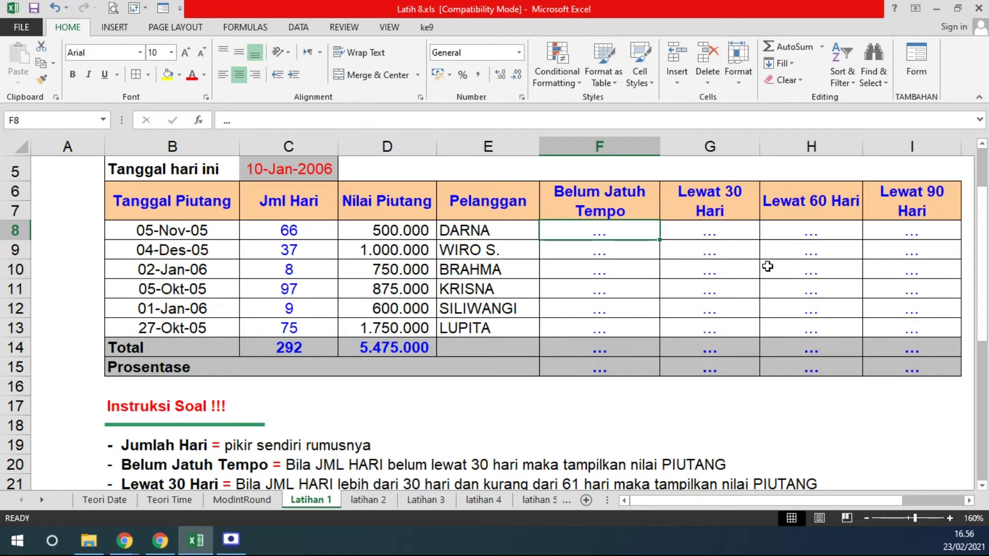
scroll(721, 278, down, 2)
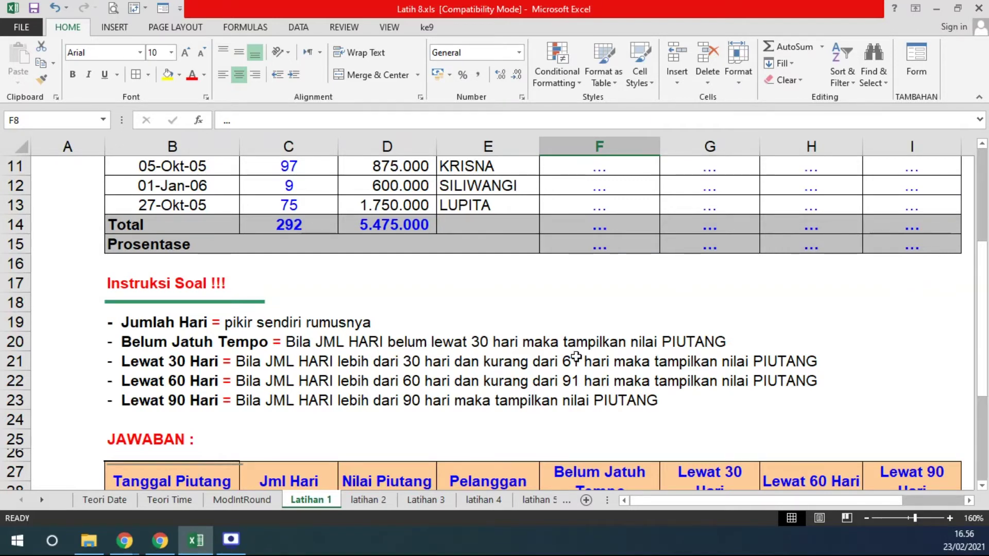
scroll(672, 358, up, 1)
scroll(673, 358, up, 2)
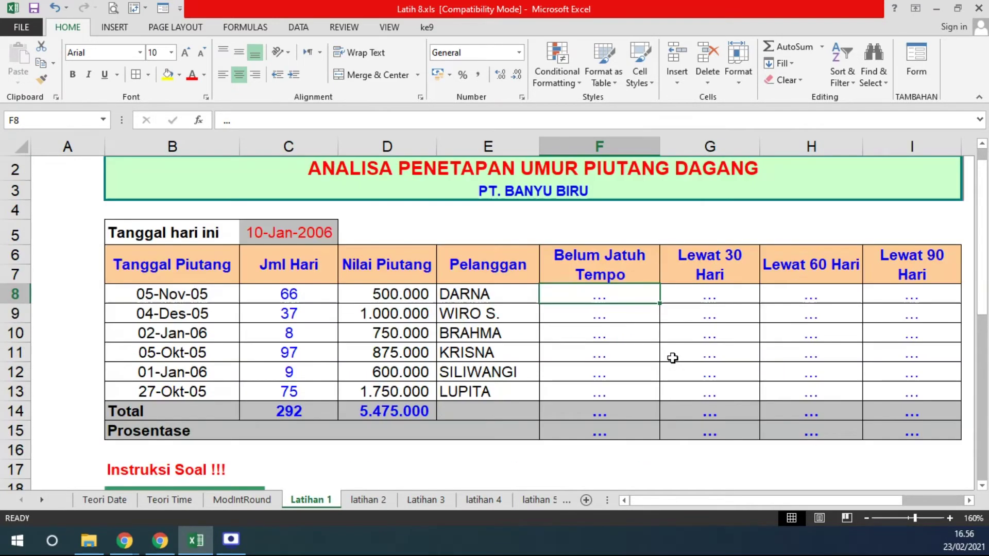
scroll(672, 358, down, 1)
scroll(673, 358, down, 2)
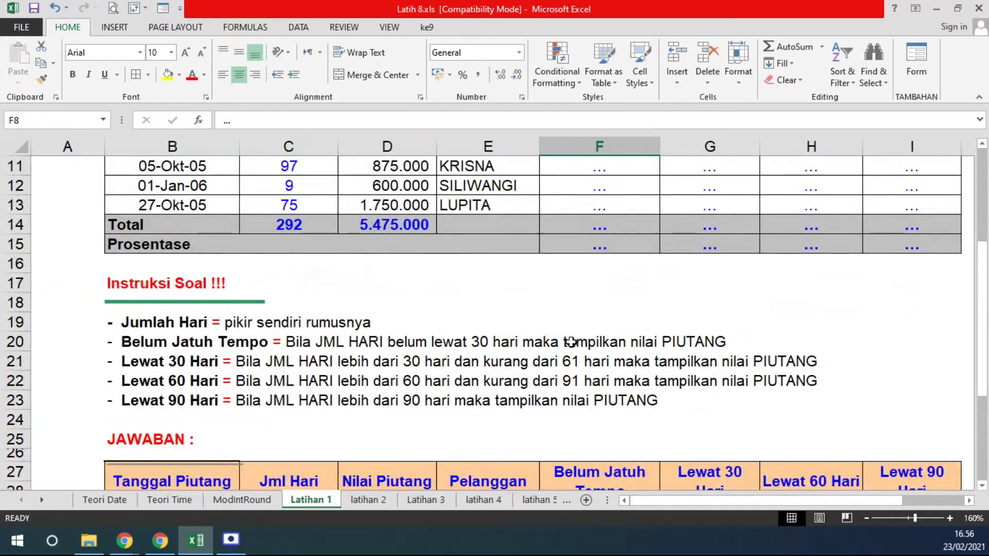
scroll(662, 351, up, 3)
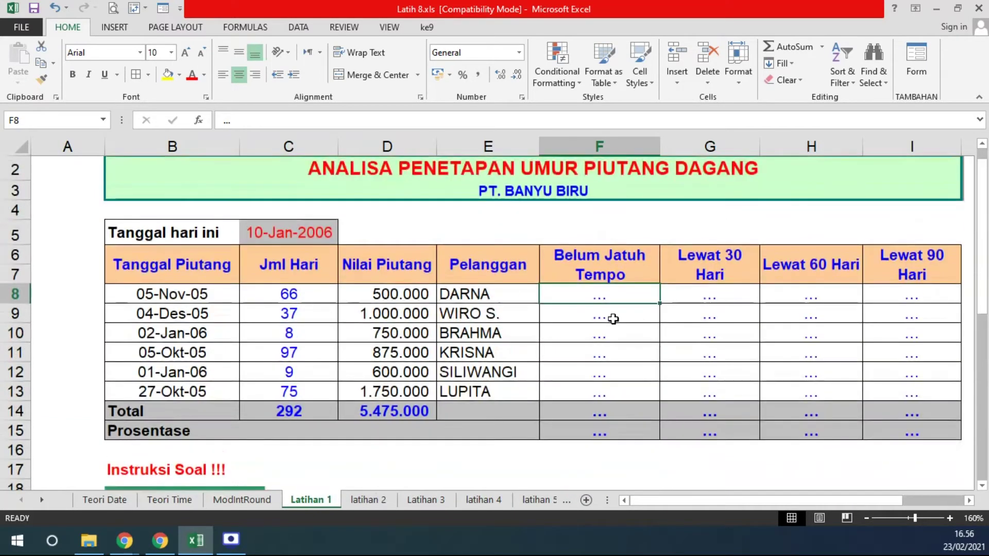
text(=IF)
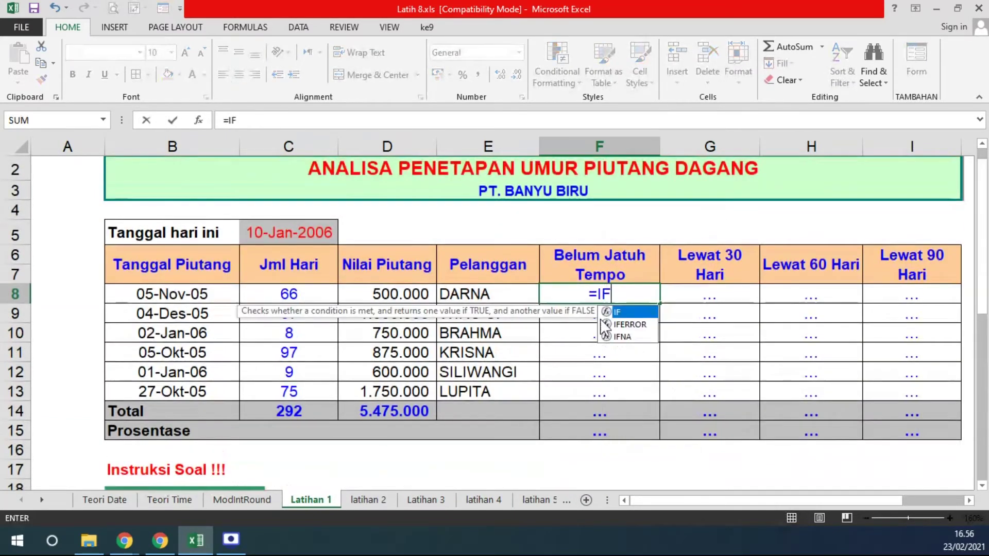
text(()
Step: Complete F8 as =IF(C8<30; B8; 0) and confirm it, showing 0
click(305, 298)
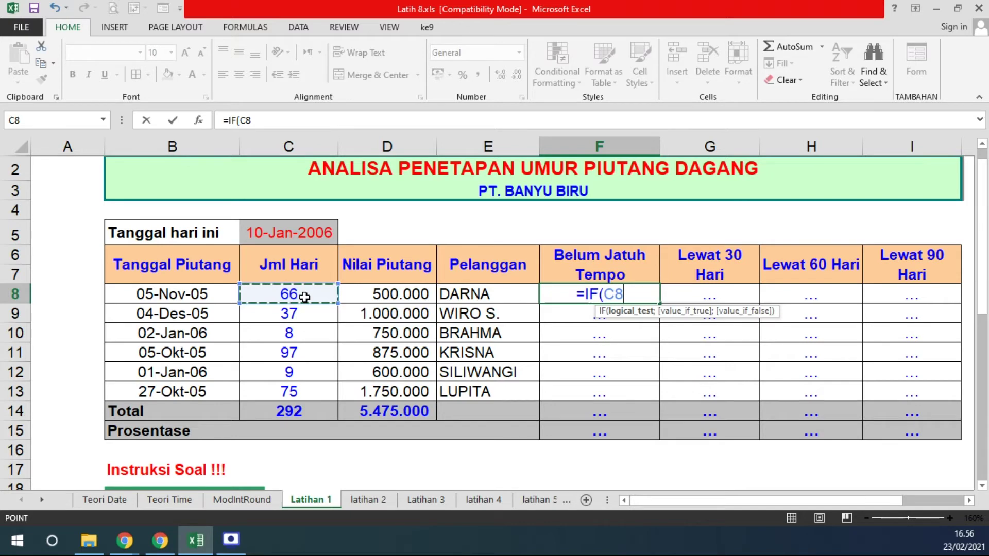
text(<30;)
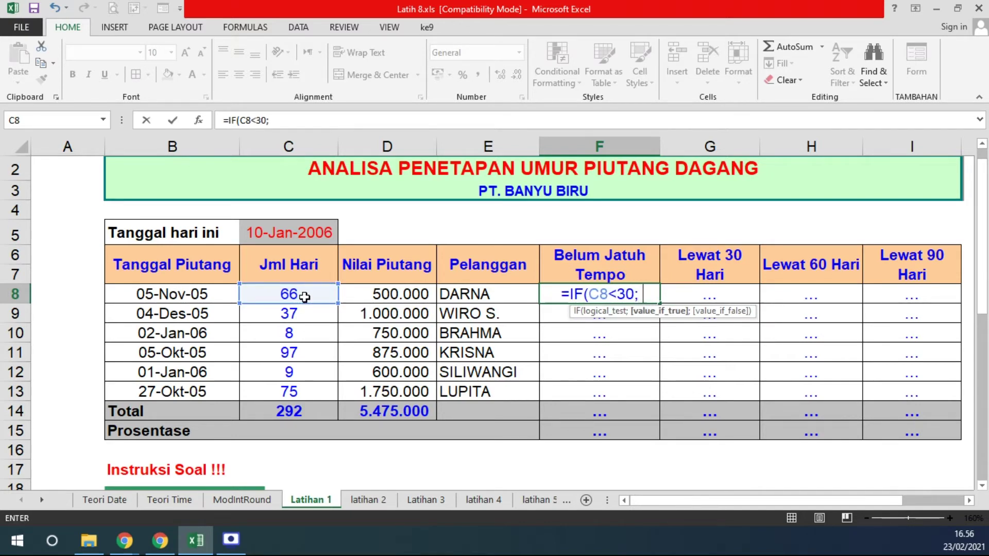
click(140, 297)
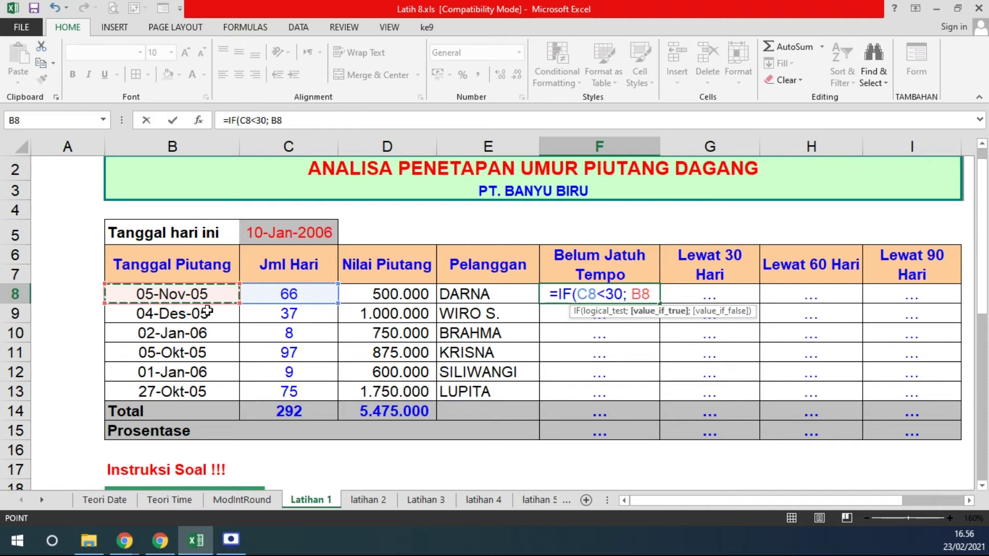
text(; 0)
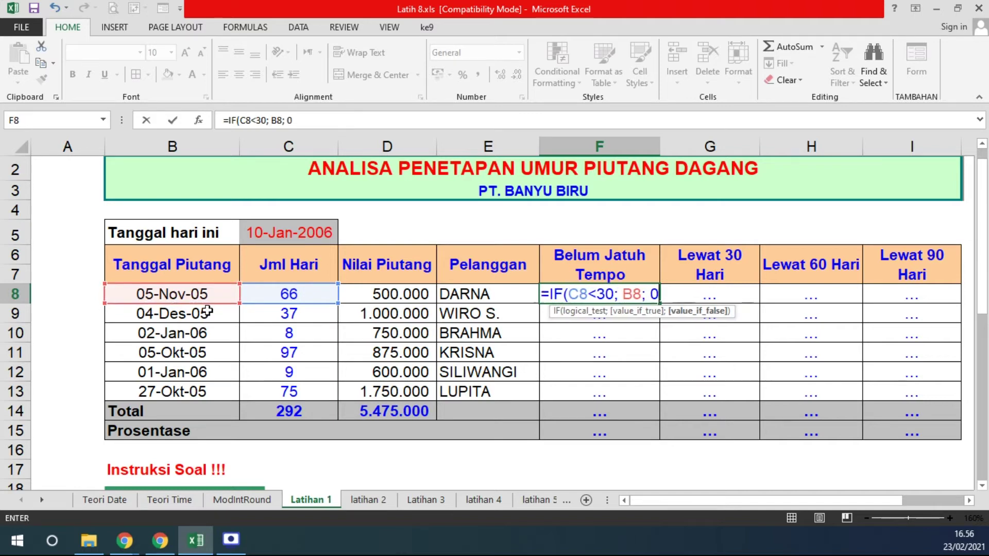
text())
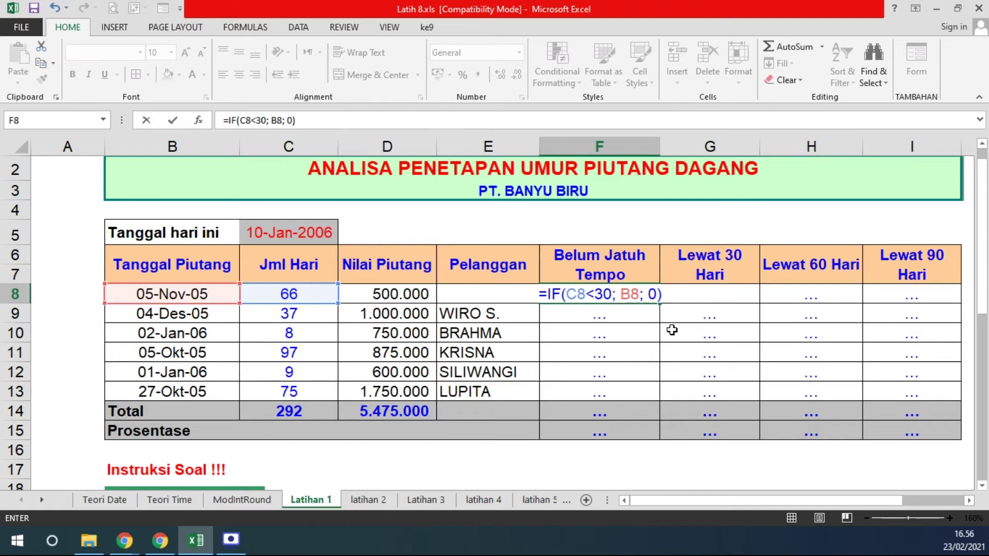
click(658, 294)
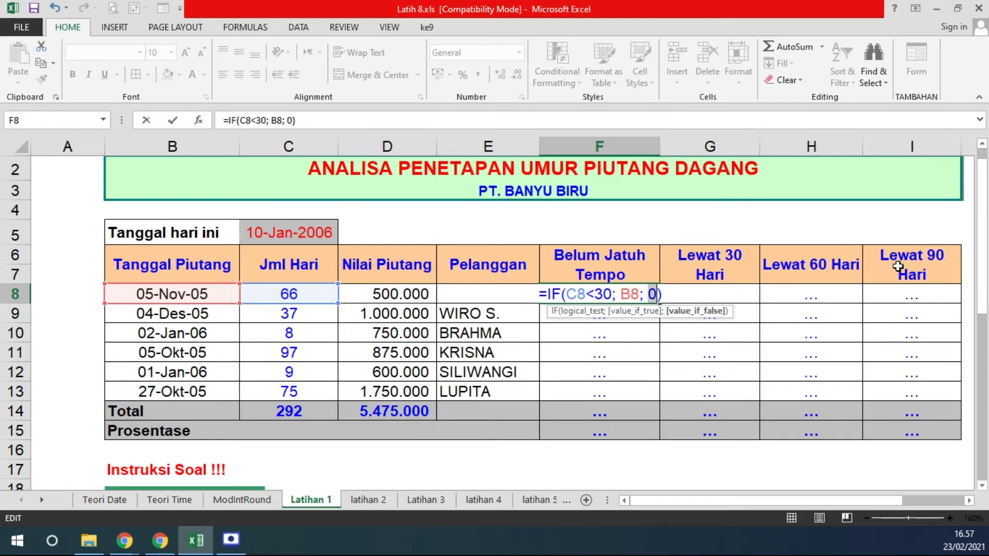
key(Return)
click(578, 290)
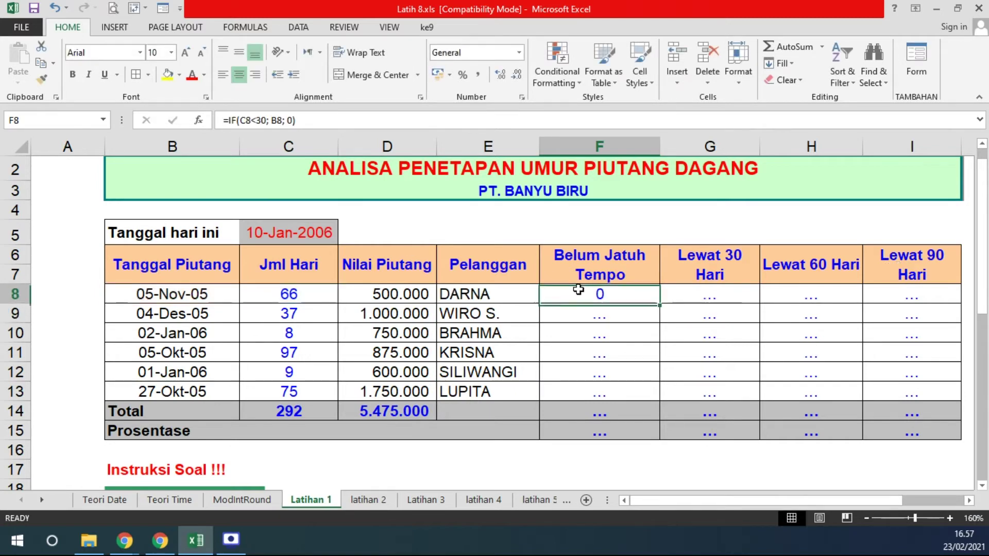
Step: Copy F8's IF formula down to F13 and apply Comma Style to F8:F13
drag(661, 303, 660, 397)
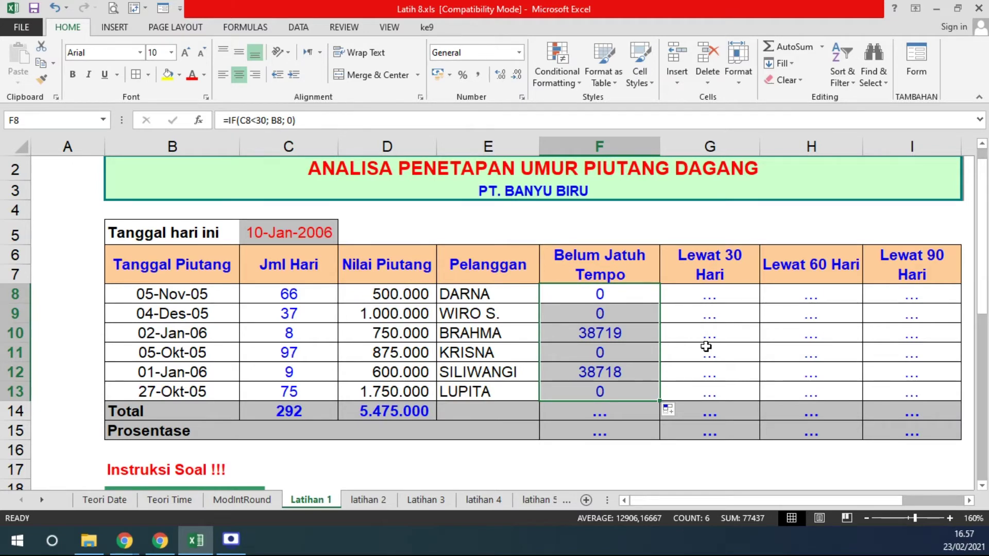
click(588, 335)
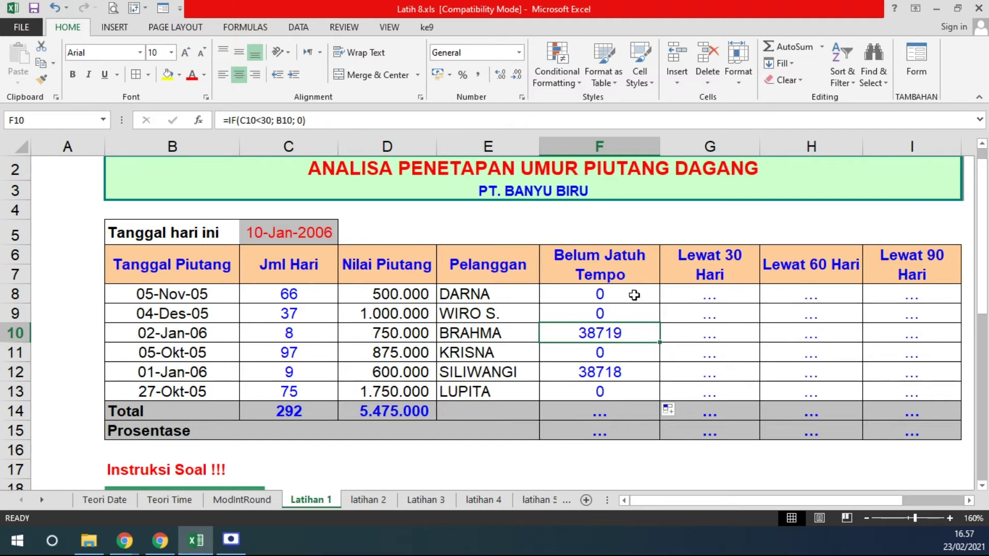
drag(629, 294, 630, 314)
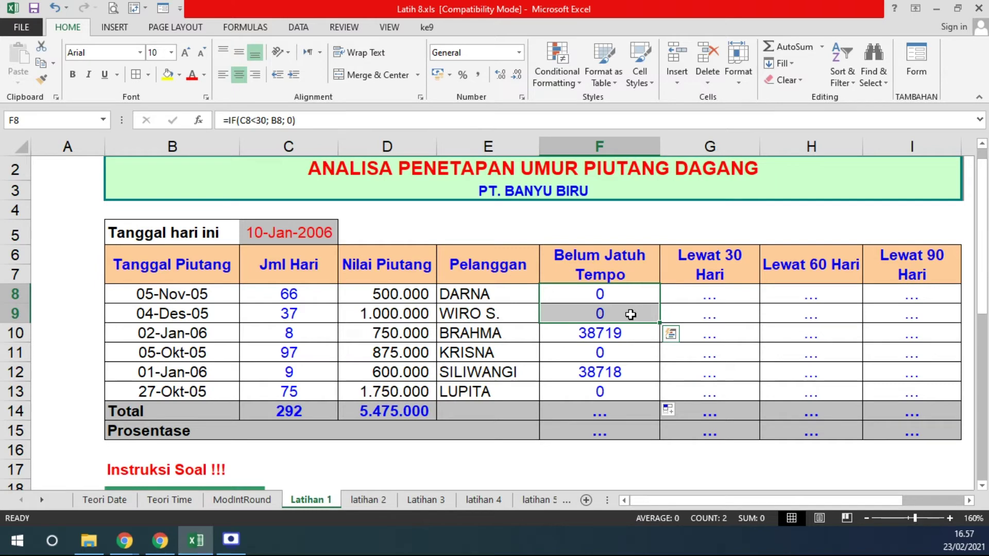
drag(626, 295, 613, 391)
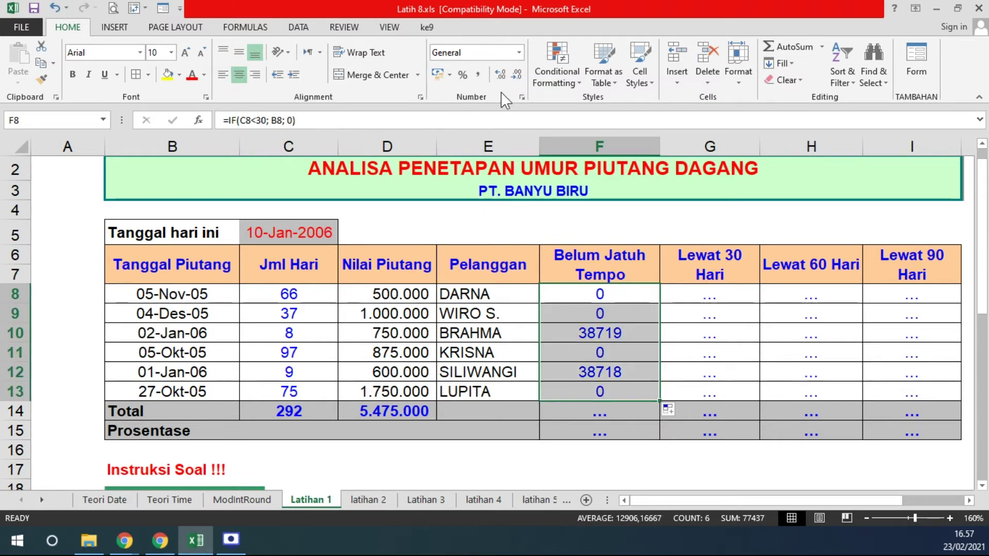
click(478, 75)
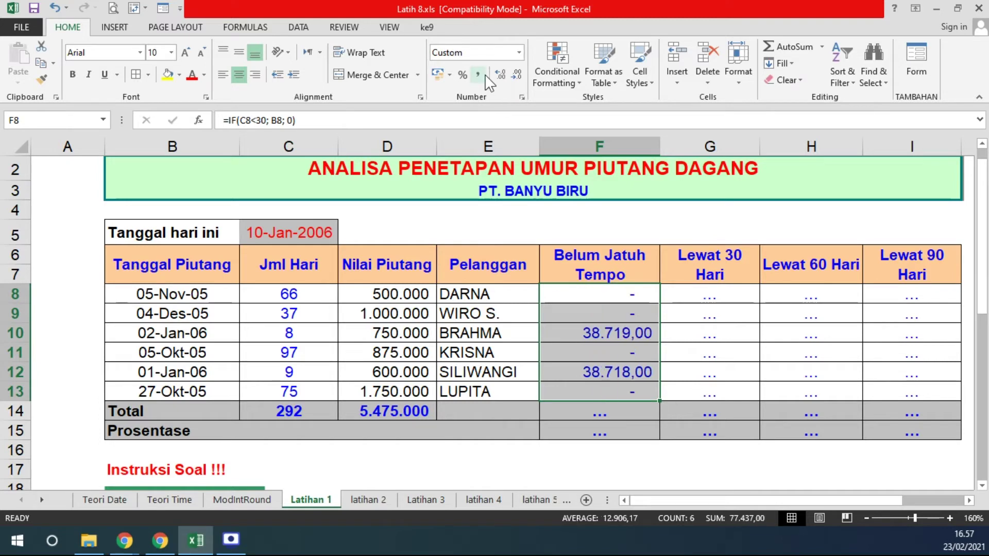
Step: Inspect the B8 and 0 arguments of F8's IF formula, leaving it unchanged
double_click(647, 294)
double_click(652, 294)
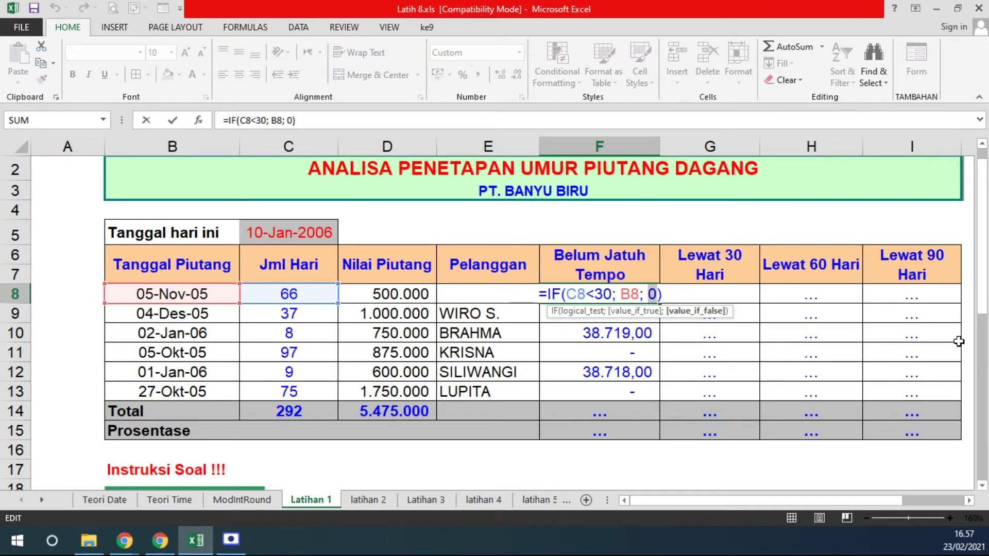
double_click(631, 294)
double_click(652, 294)
key(Return)
Step: Refill F8:F13 with Ctrl+D and remove both decimal places, showing 38.719 and 38.718
drag(635, 292, 634, 388)
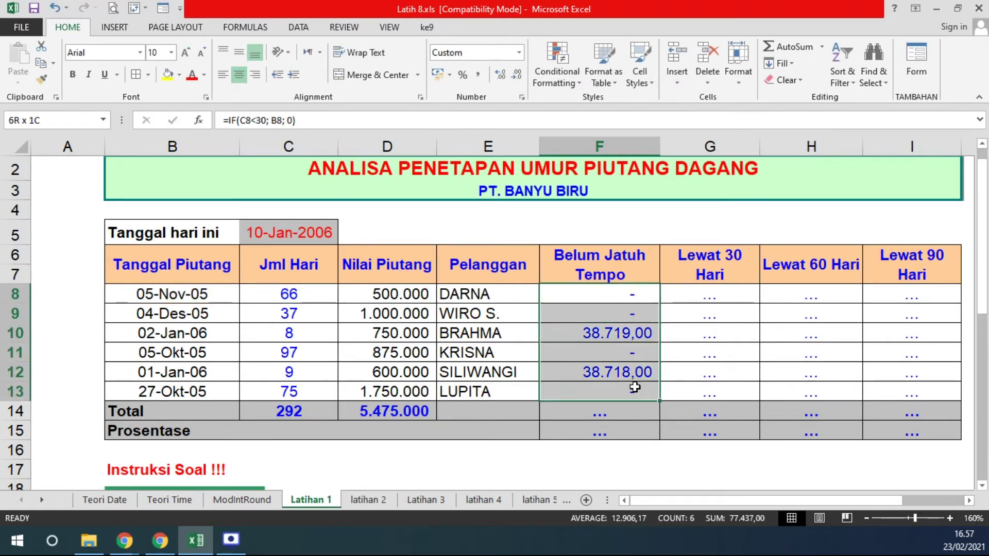
key(ctrl+d)
click(516, 75)
click(515, 75)
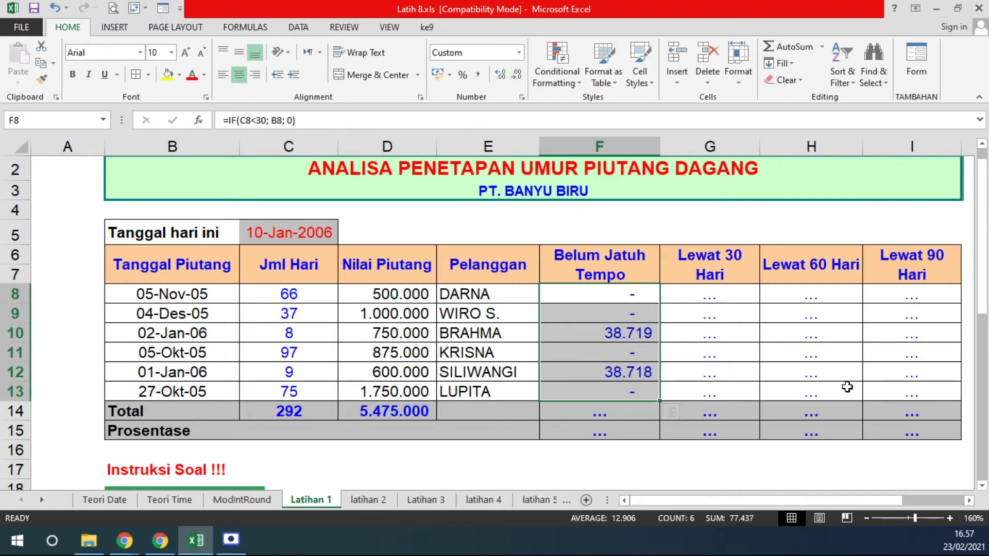
scroll(412, 288, down, 2)
scroll(265, 356, down, 2)
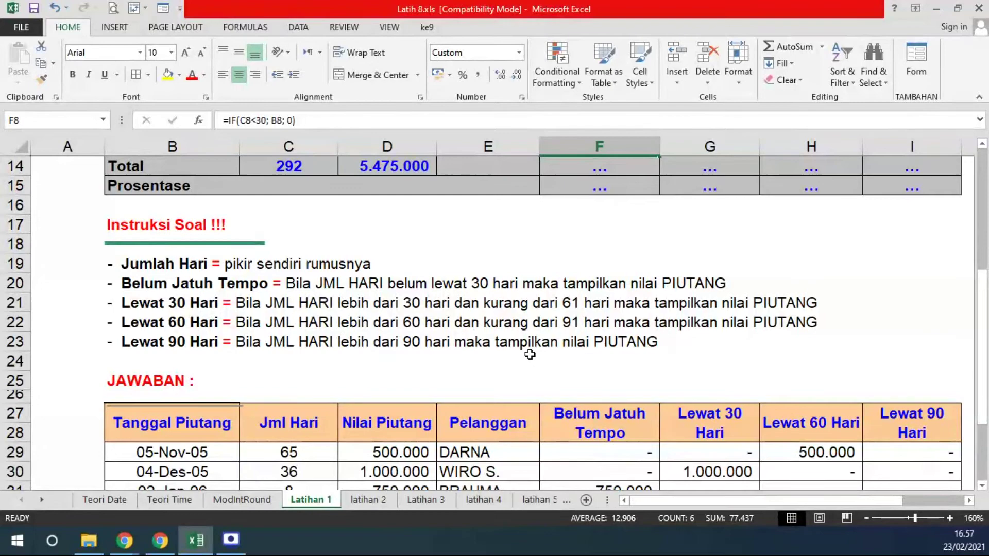
Step: Switch to the latihan 2 sheet and zoom to 145%
click(375, 498)
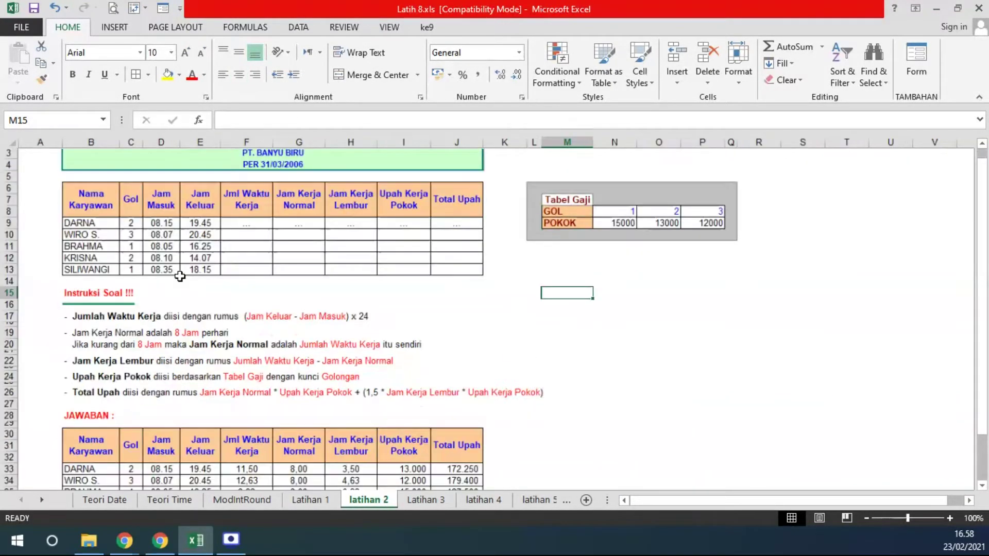
ctrl+scroll(724, 426, up, 4)
drag(680, 501, 647, 508)
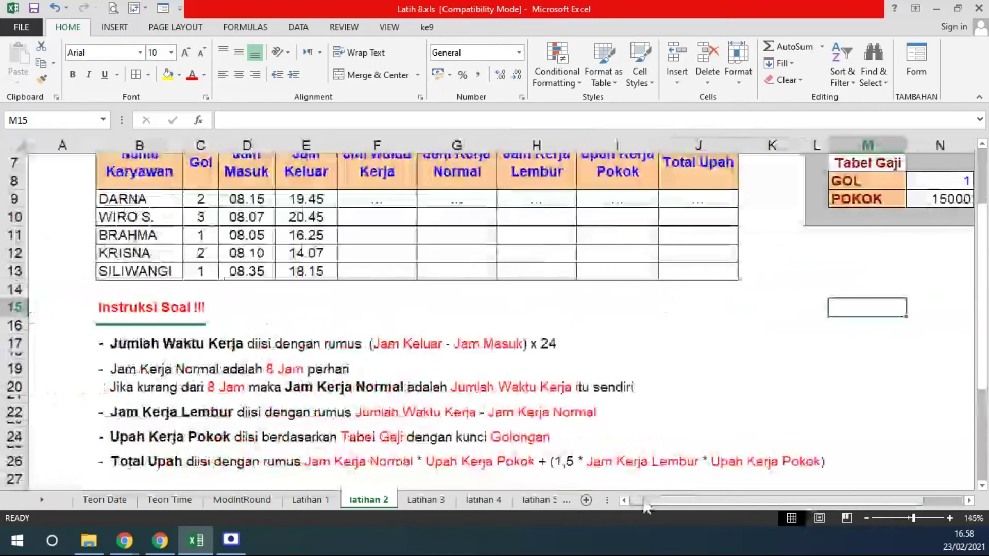
scroll(585, 402, up, 2)
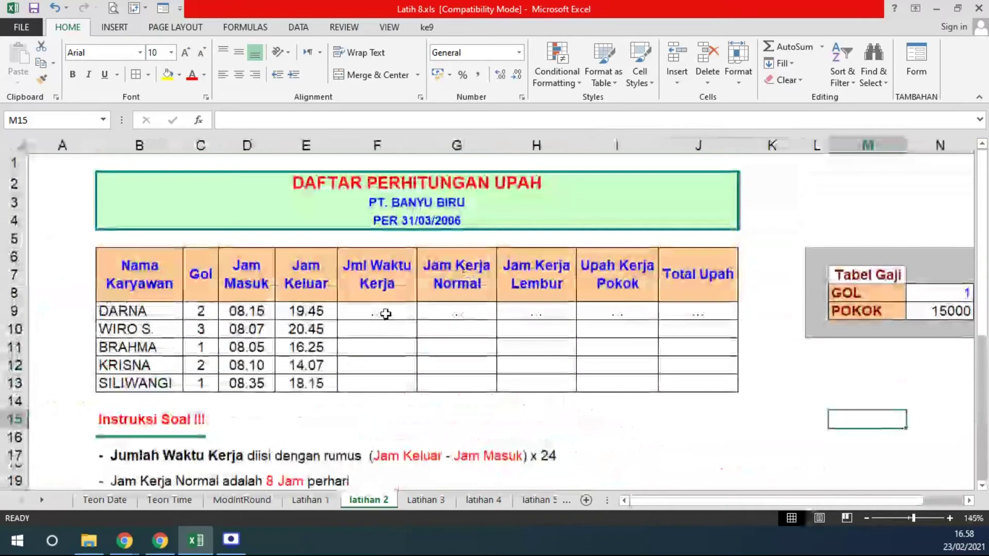
Step: Enter =E9-D9 in F9 and fill it down to F13
click(385, 314)
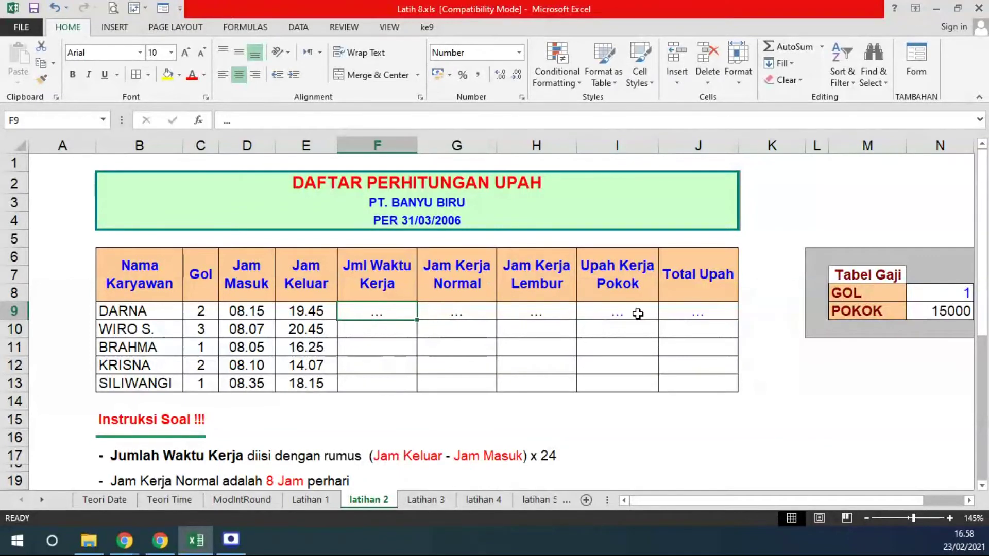
text(=)
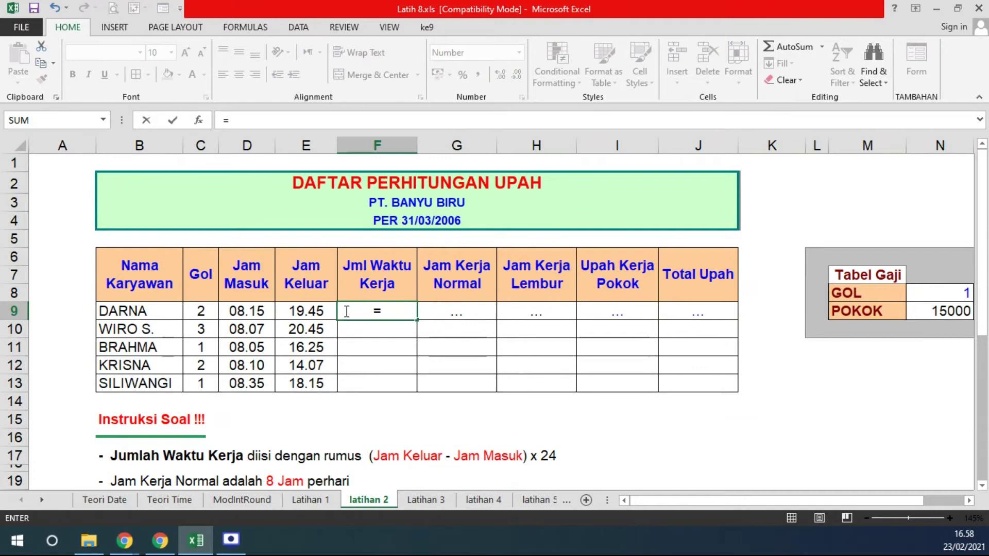
click(321, 311)
text(-)
click(247, 311)
key(Return)
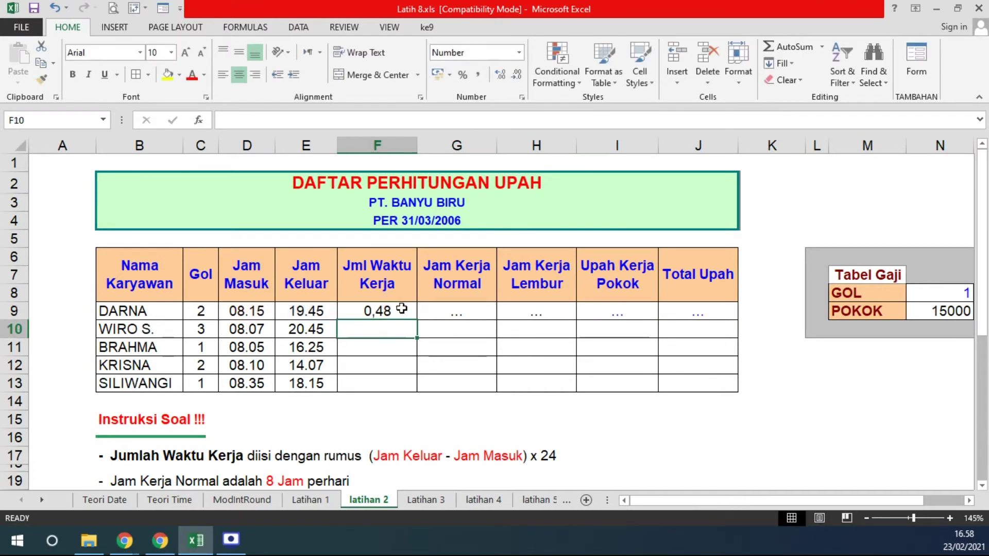
click(401, 311)
drag(417, 320, 416, 390)
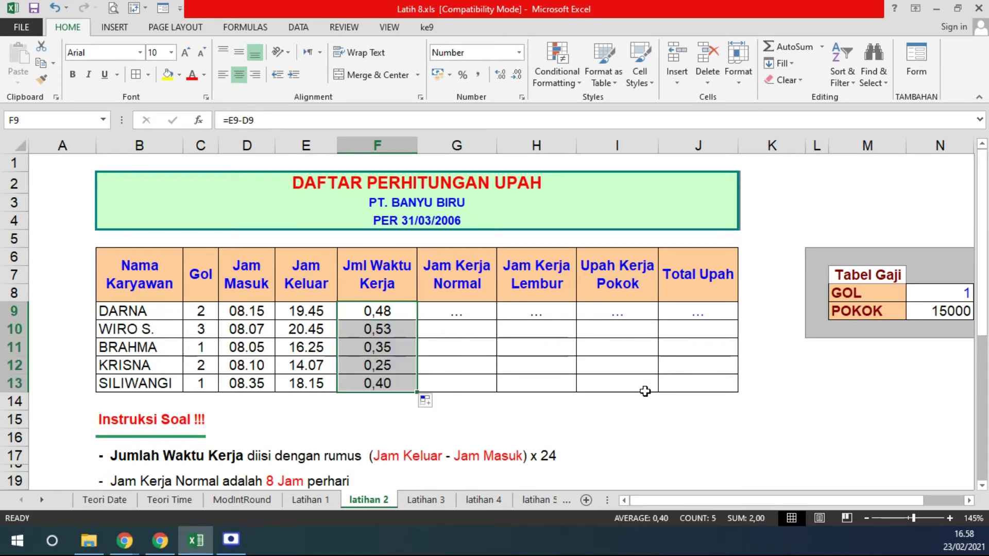
Step: Format F9:F13 as Time, showing values like 11.30.00, and check the copied formulas
click(519, 51)
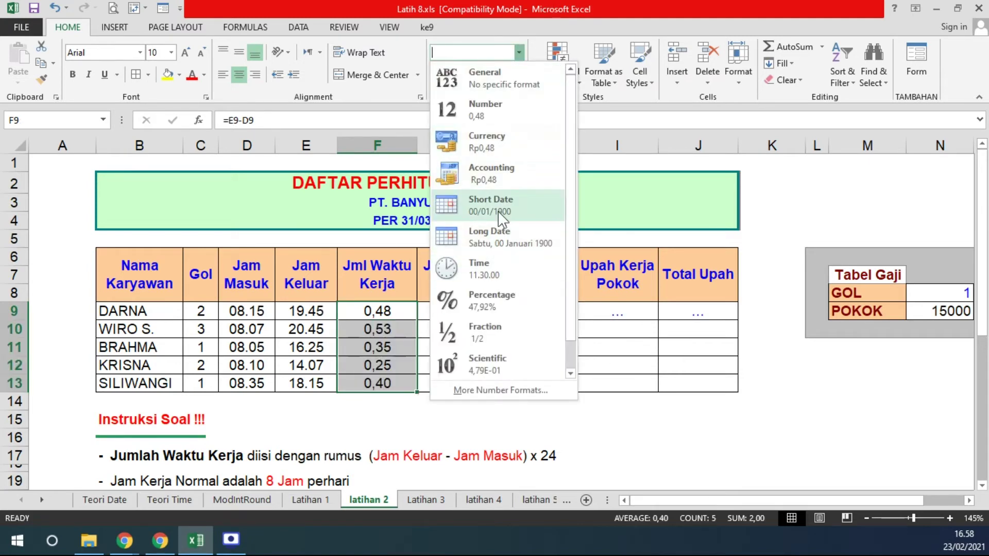
click(496, 271)
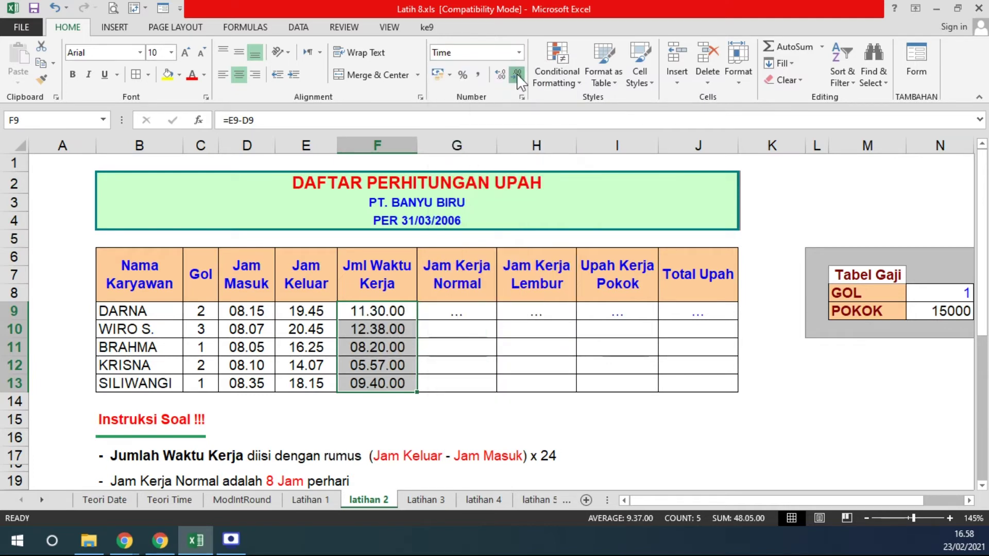
click(370, 311)
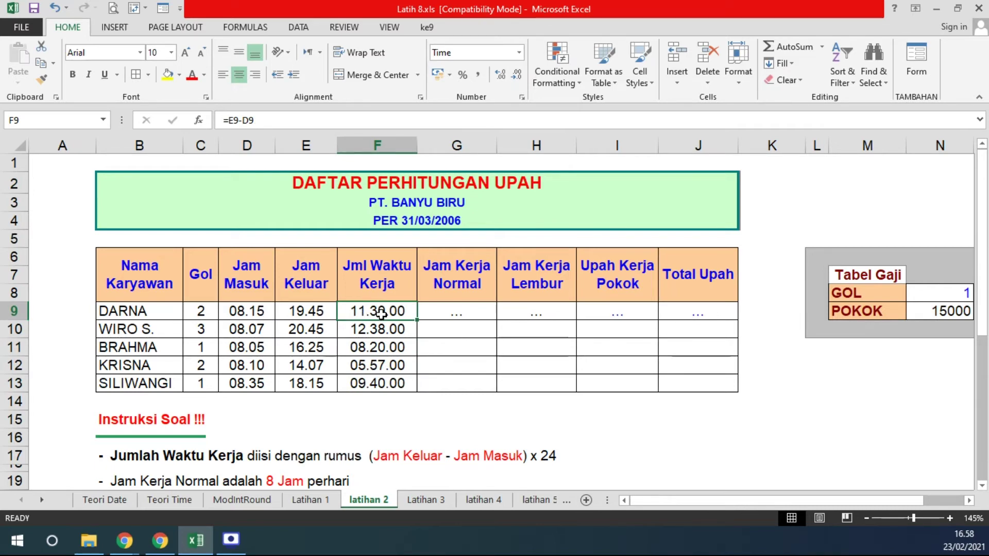
click(381, 330)
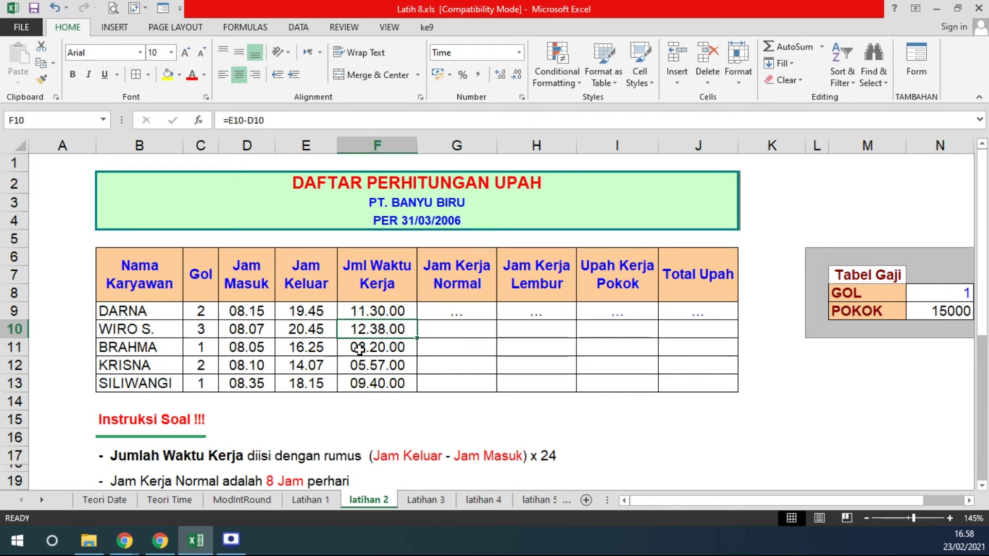
click(382, 349)
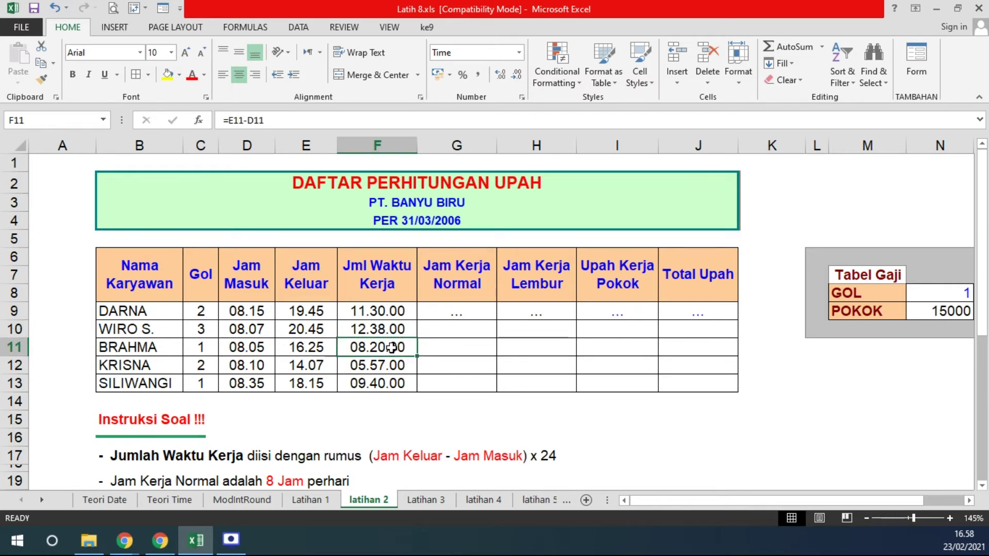
scroll(391, 349, down, 3)
scroll(391, 348, down, 2)
scroll(454, 333, down, 2)
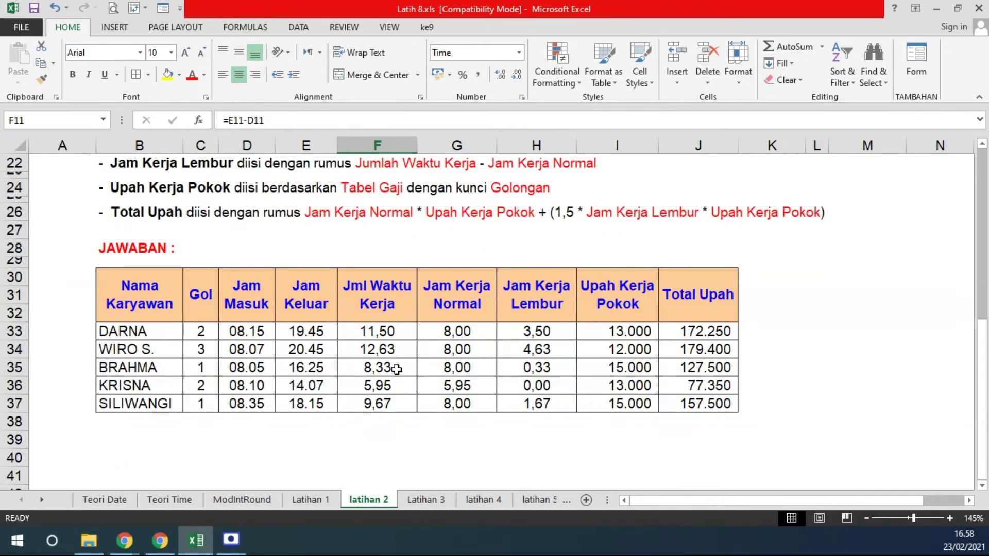
scroll(376, 353, up, 4)
scroll(419, 322, up, 1)
scroll(389, 272, up, 2)
click(368, 253)
Step: Change F9 to =(E9-D9)*24 and copy it down to F13
click(228, 120)
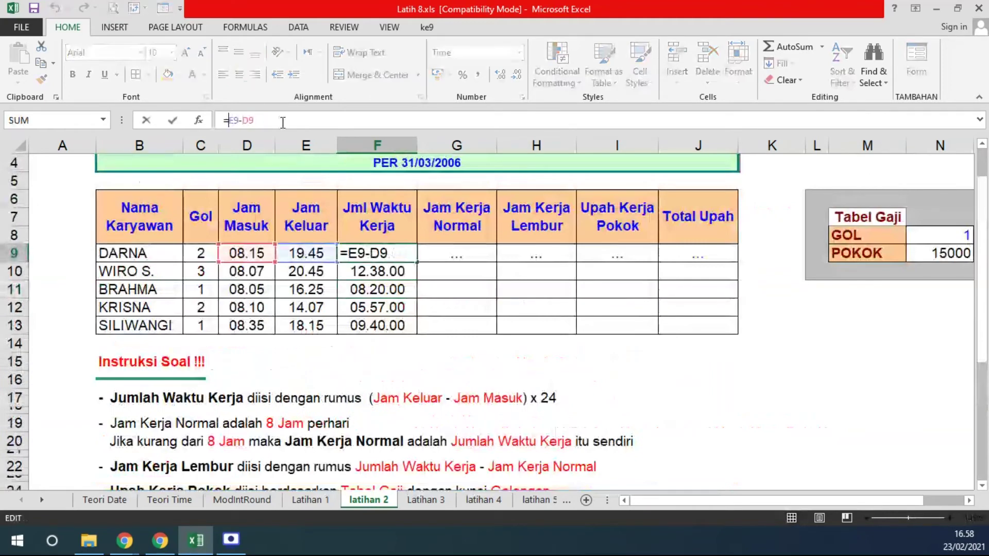
text(()
text())
text( * 24)
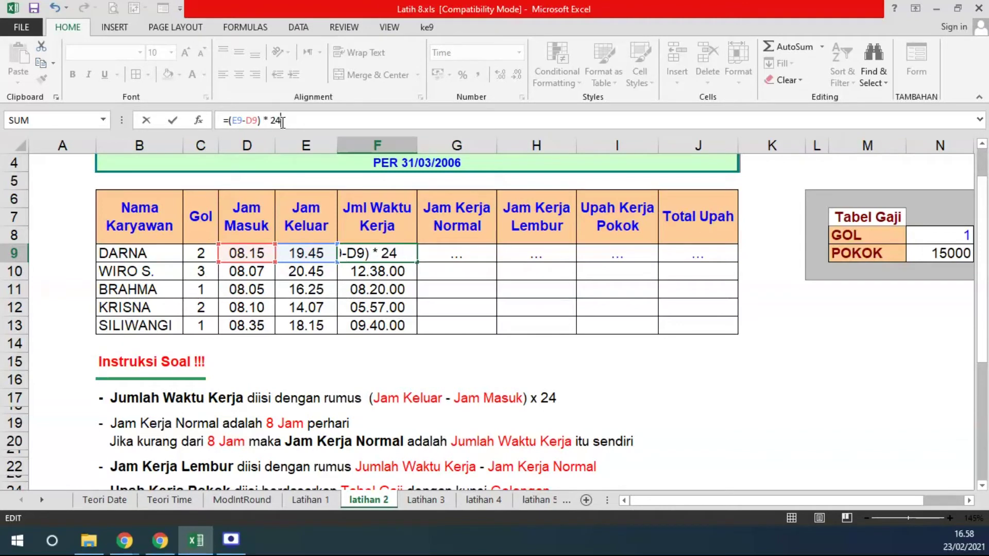
key(Return)
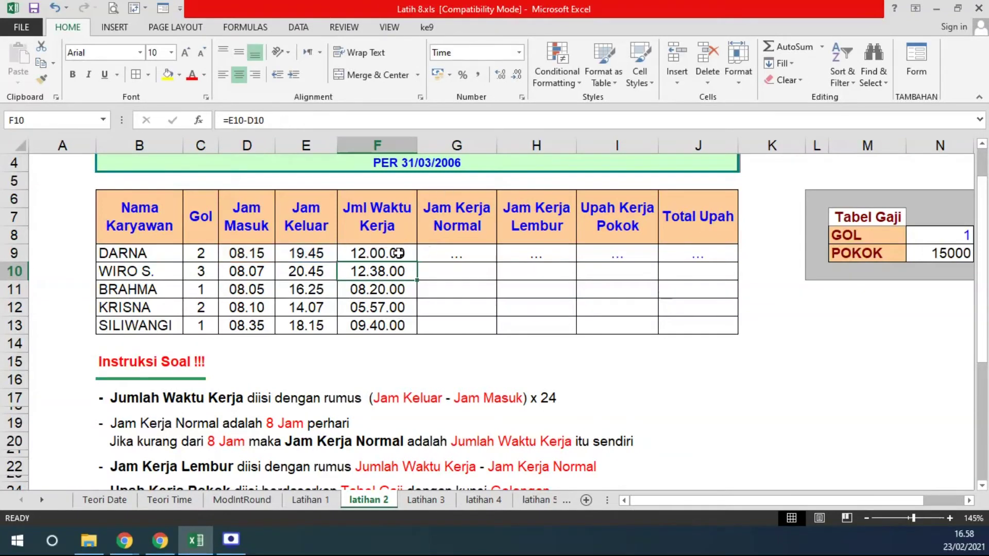
click(399, 254)
drag(416, 261, 402, 331)
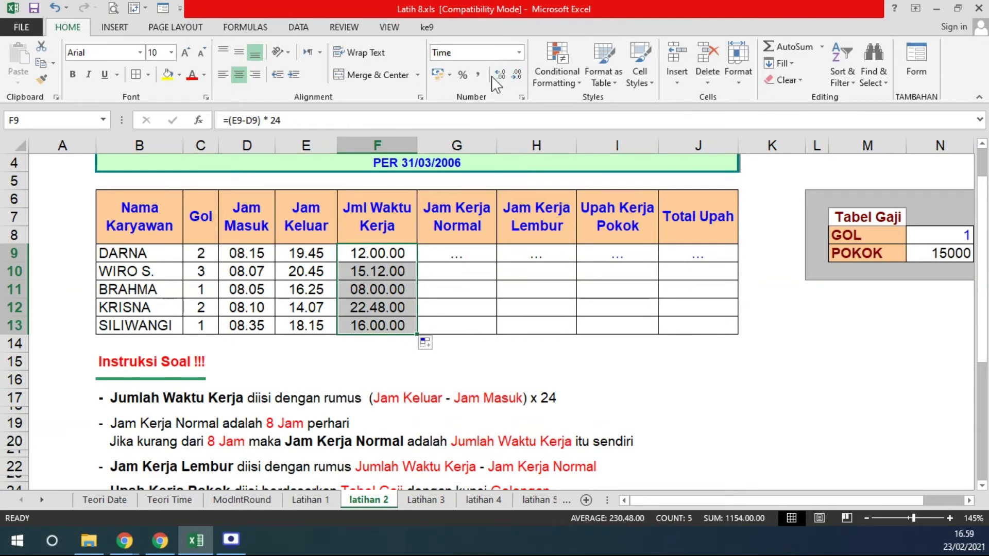
Step: Format the hours in F9:F13 as Number with two decimals, e.g. 11,50 and 12,63
click(390, 256)
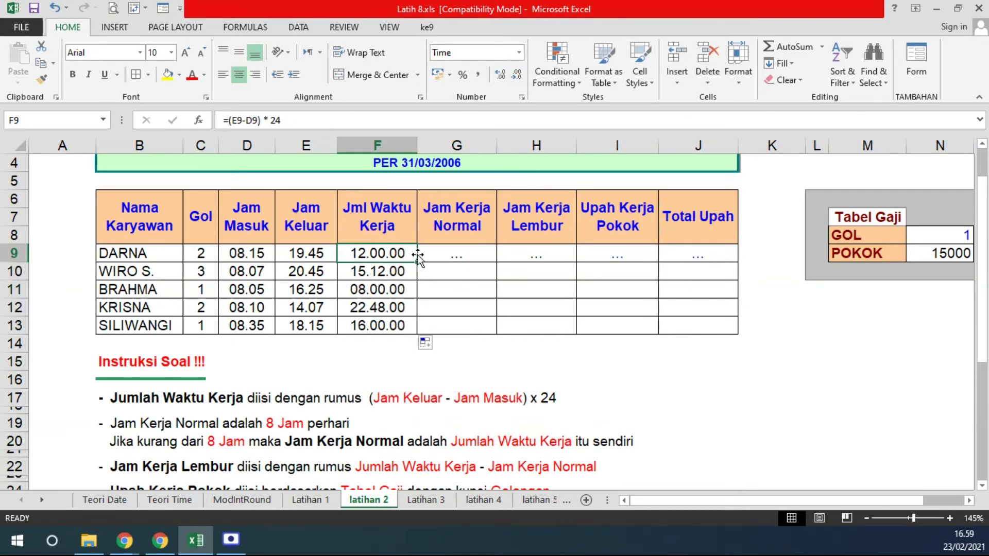
click(519, 52)
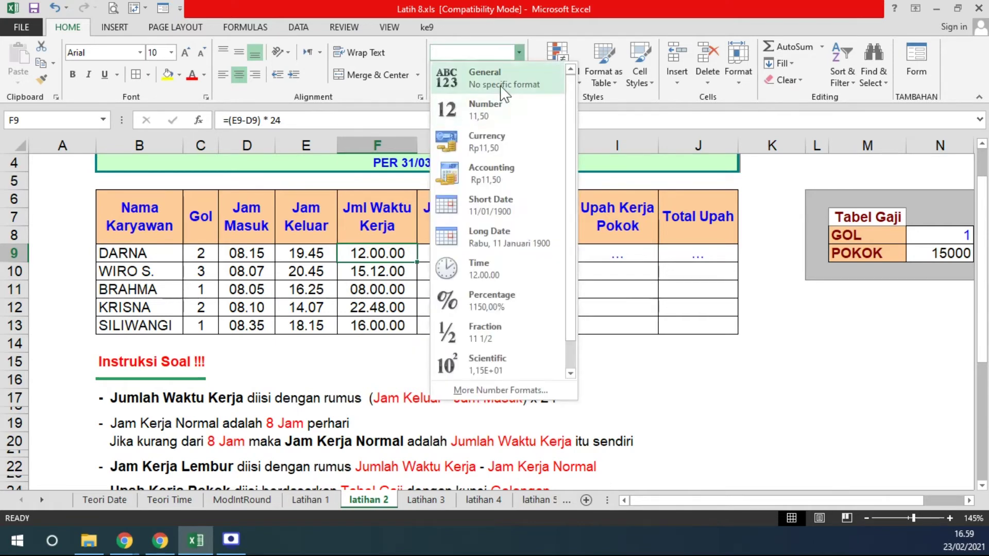
click(502, 72)
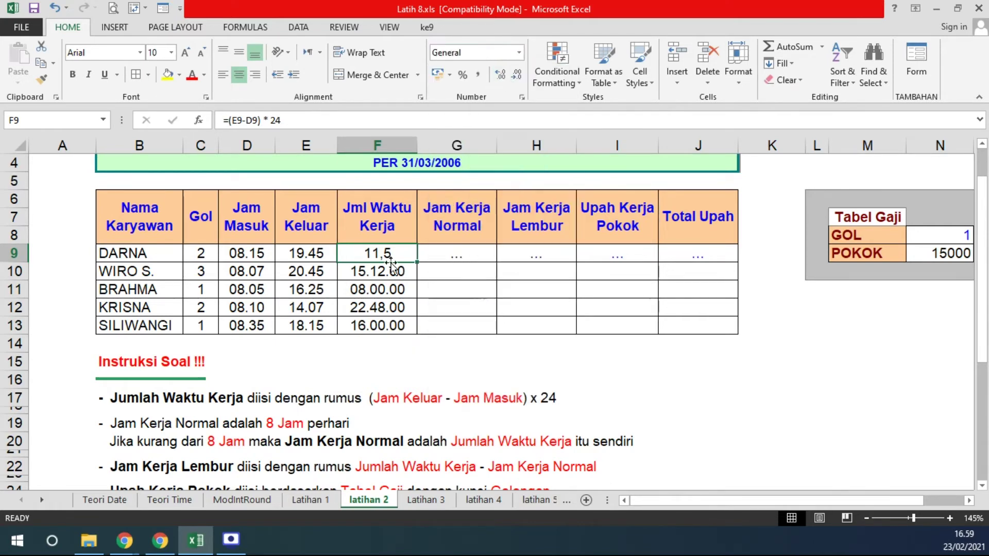
drag(417, 262, 417, 330)
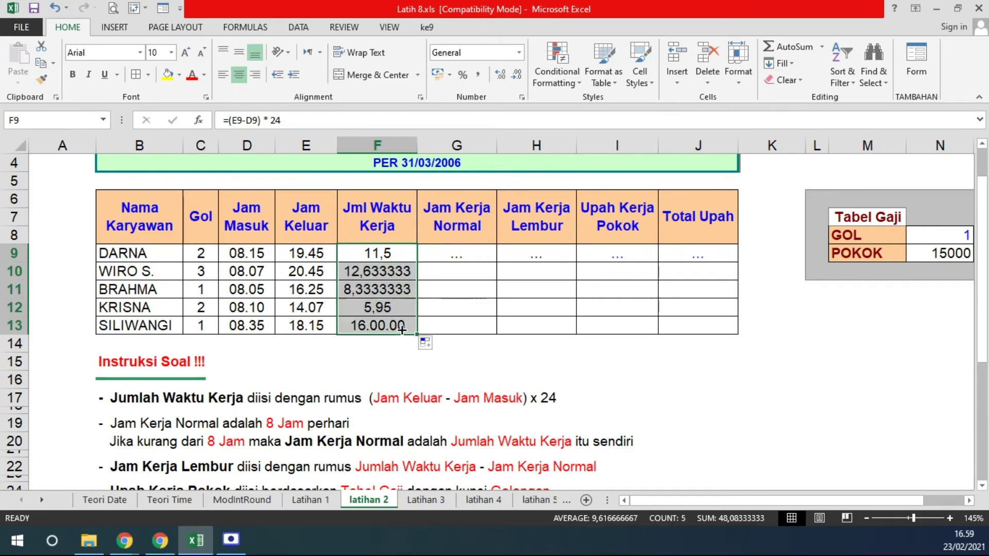
click(515, 76)
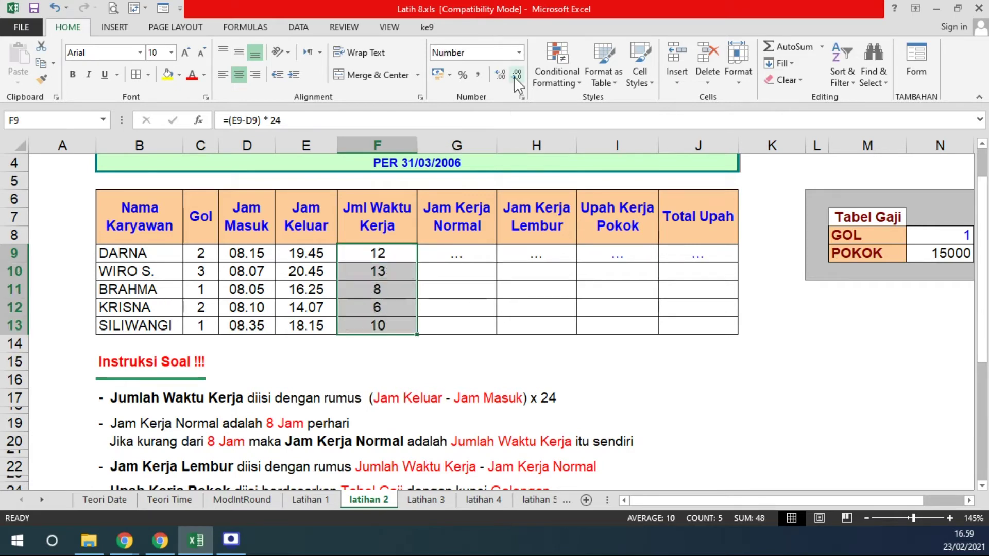
click(500, 76)
click(500, 76)
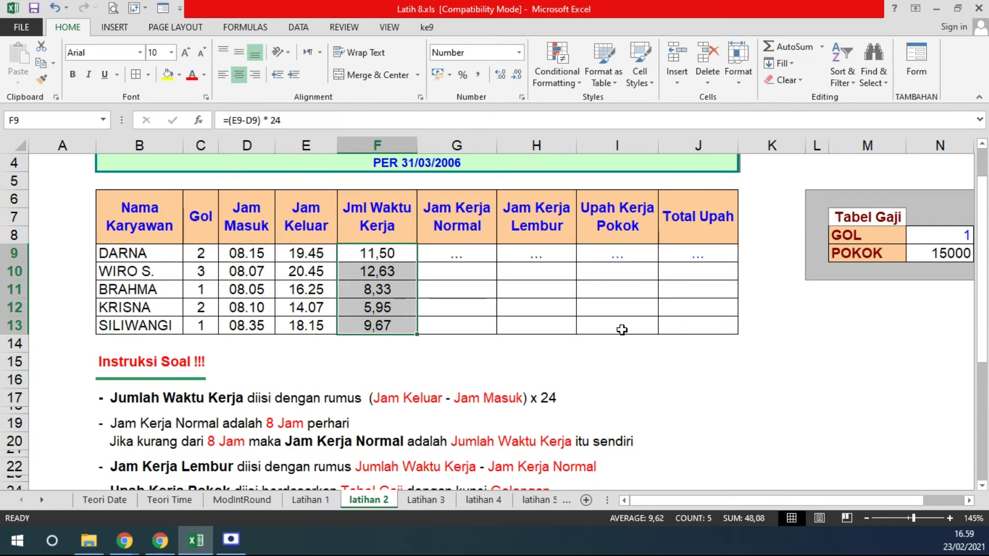
click(393, 257)
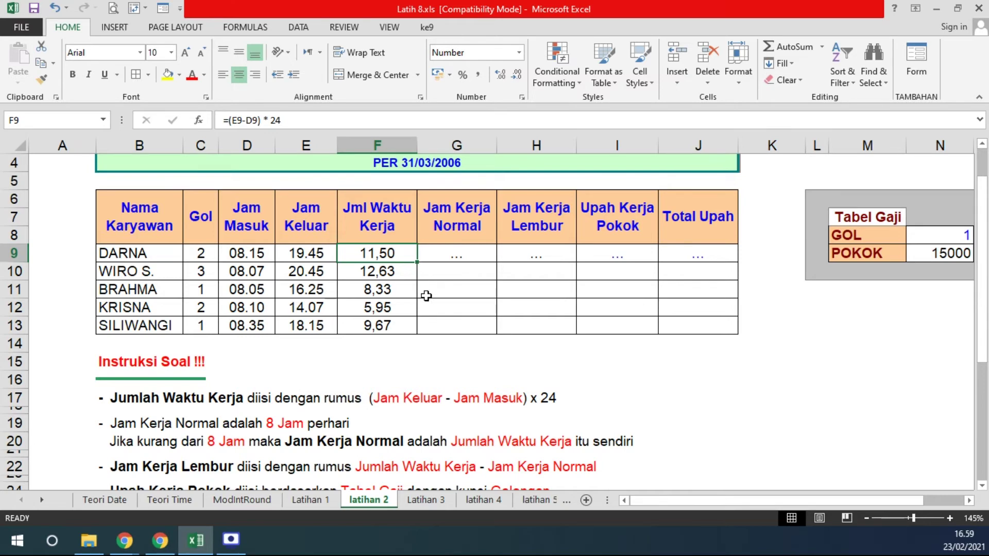
Step: Select G9, the first Jam Kerja Normal cell, and review the answer key below
click(469, 257)
scroll(605, 330, down, 2)
scroll(605, 329, down, 2)
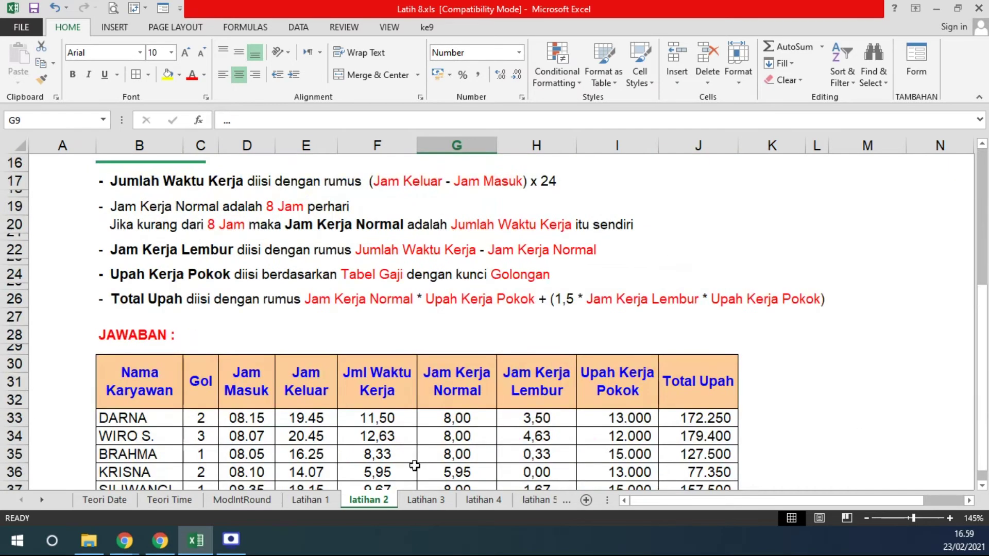
scroll(537, 437, down, 2)
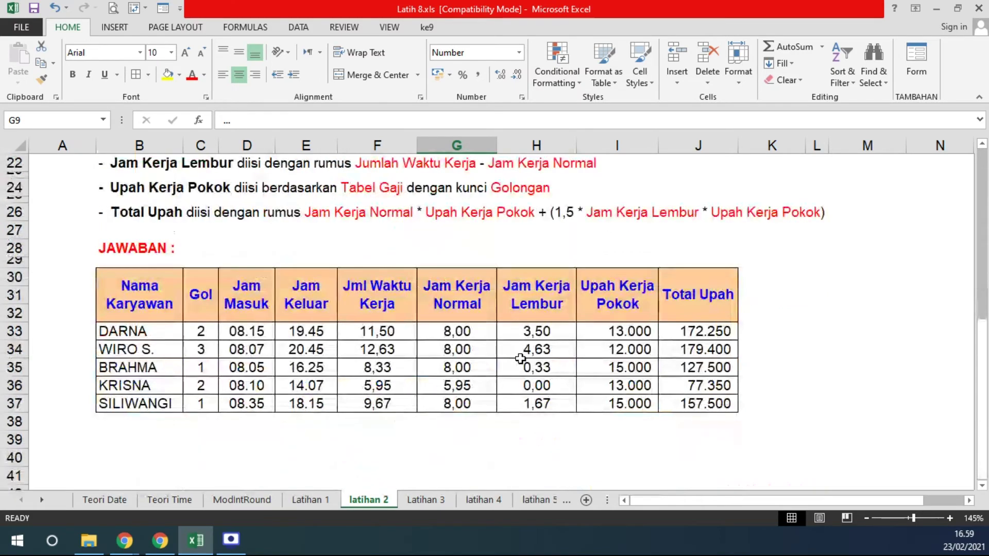
scroll(521, 360, up, 3)
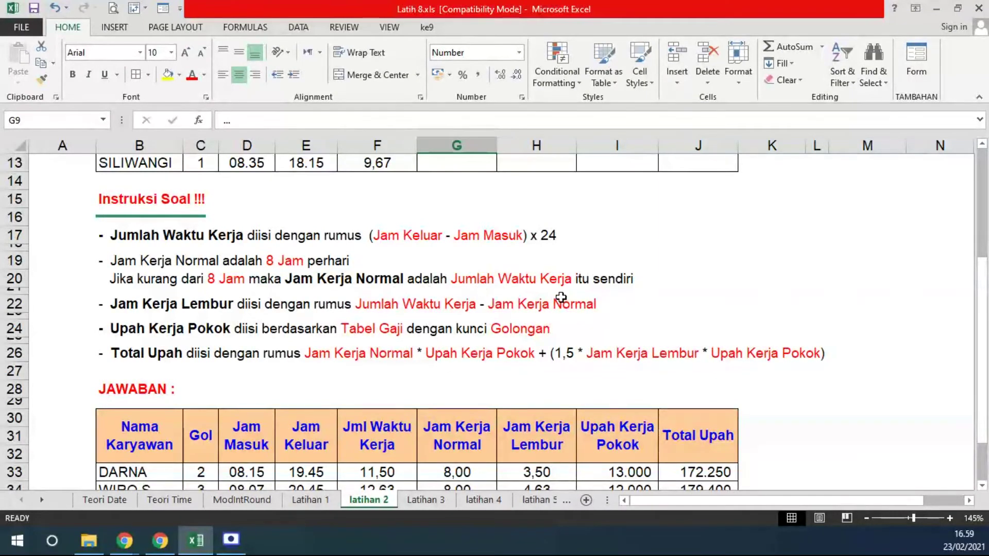
scroll(611, 346, up, 4)
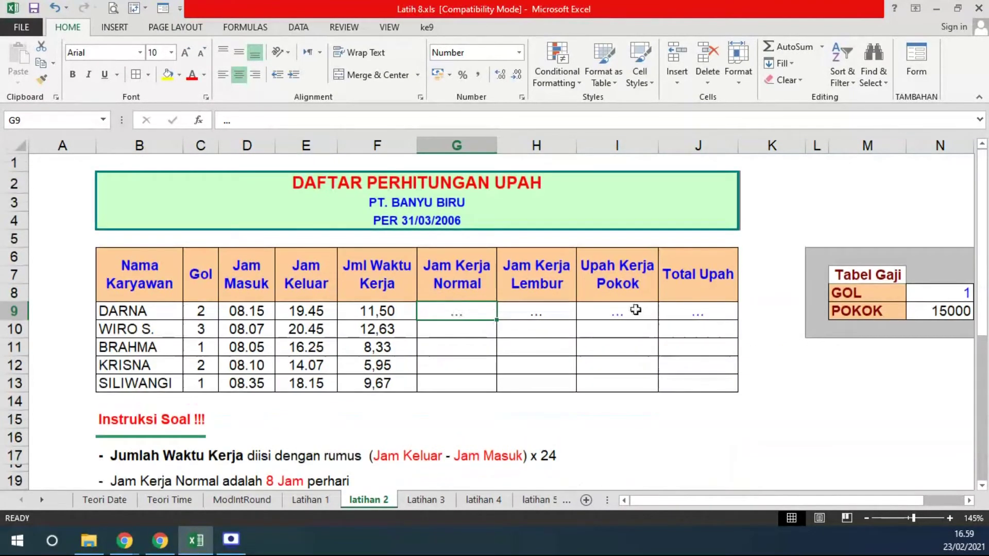
Step: Start DARNA's Jam Kerja Normal formula in G9 as =IF(F9<8
text(=)
key(Tab)
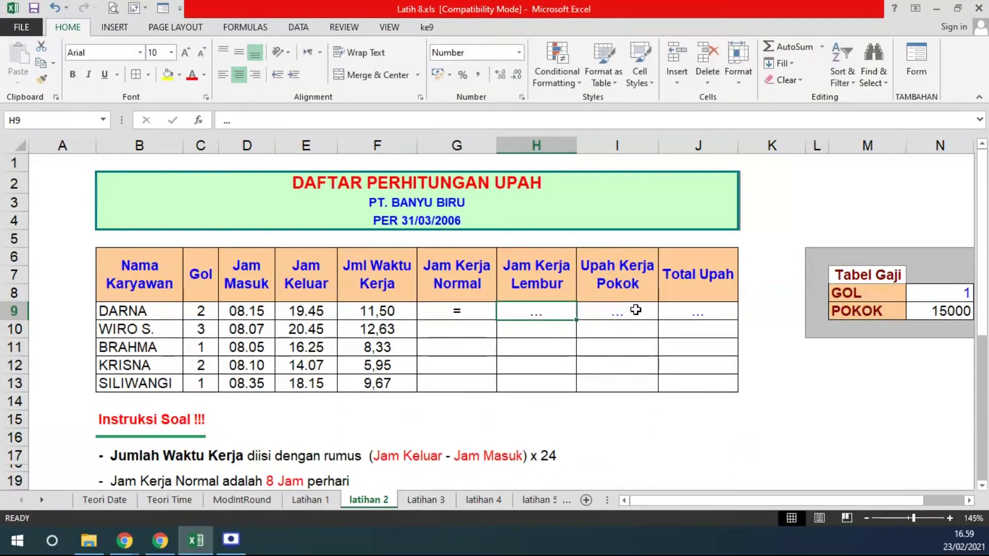
click(474, 311)
double_click(480, 311)
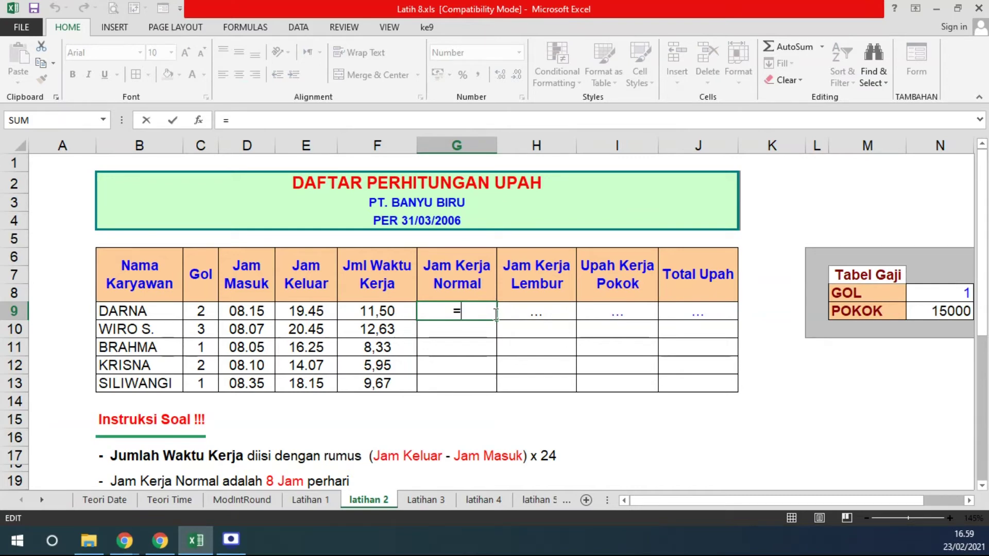
text(IF()
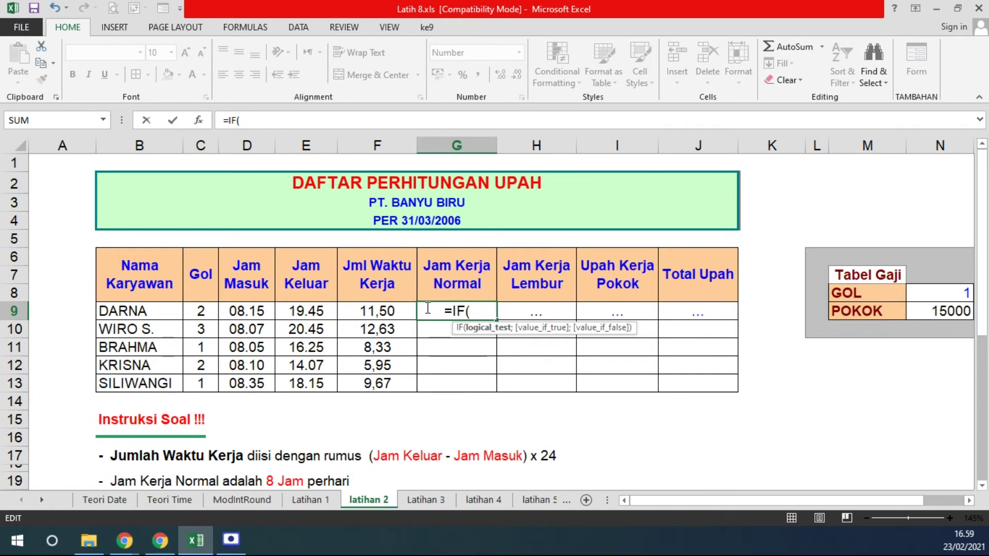
click(370, 314)
text(<8)
Step: Complete G9 as =IF(F9<8;F9; 8) and commit it, showing 8,00
scroll(431, 349, down, 3)
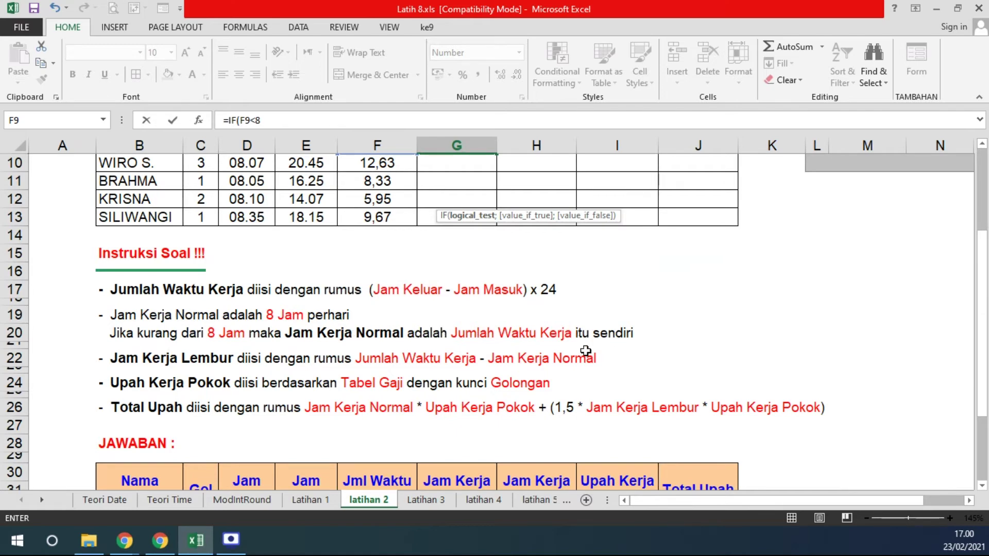
scroll(636, 358, up, 3)
text(;)
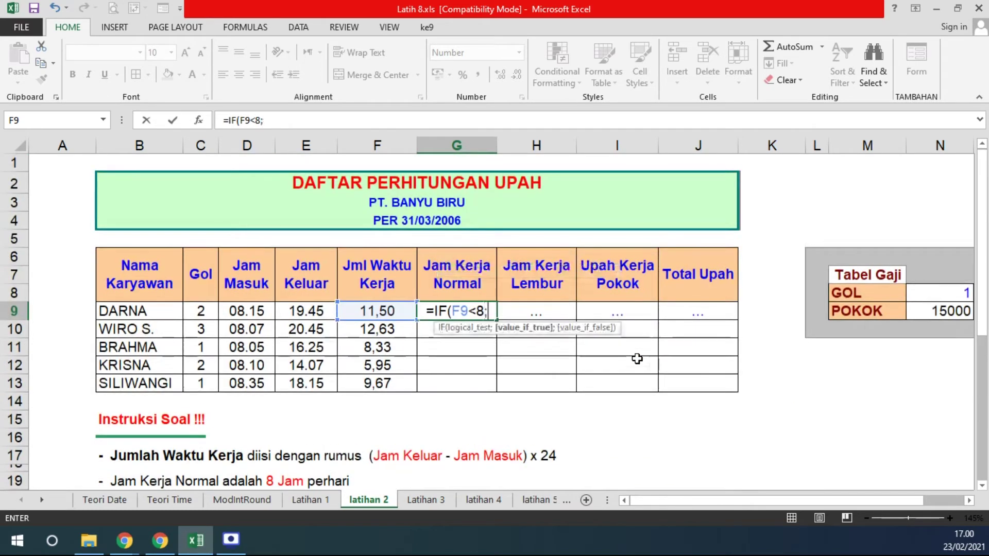
click(361, 317)
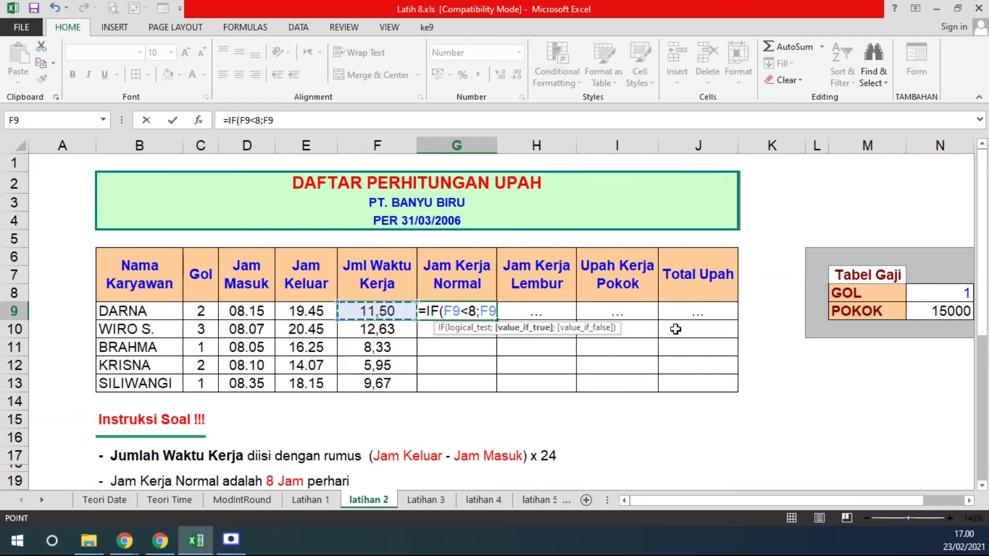
text(;)
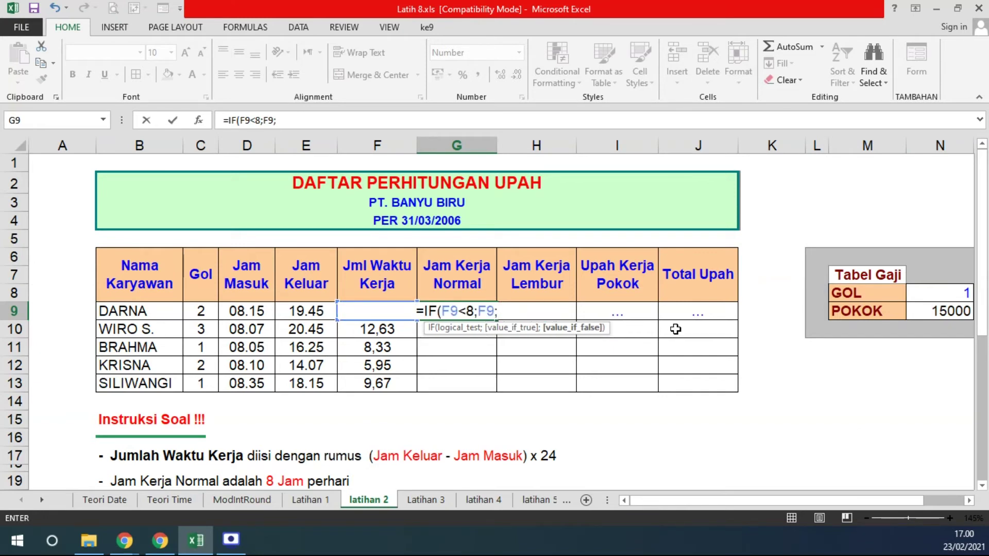
text( 8)
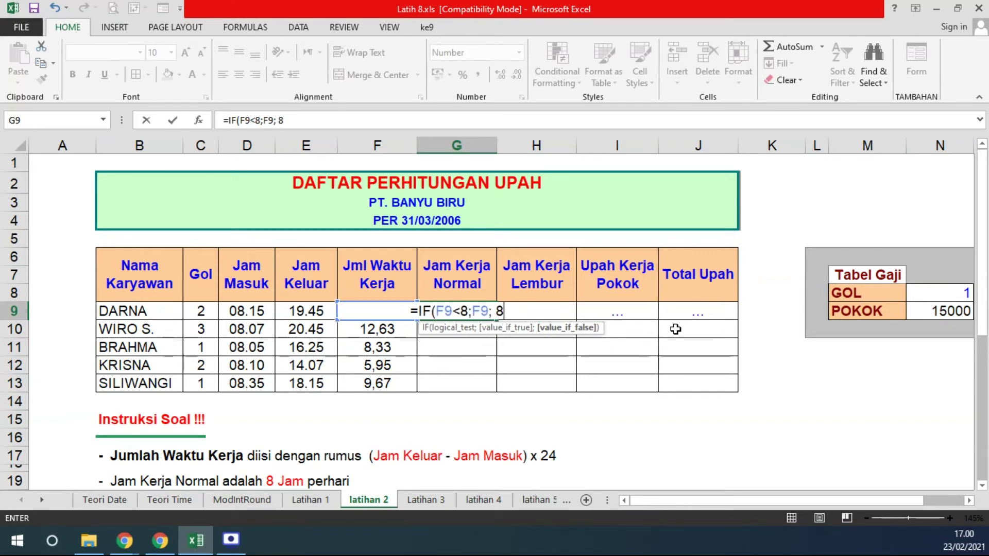
text())
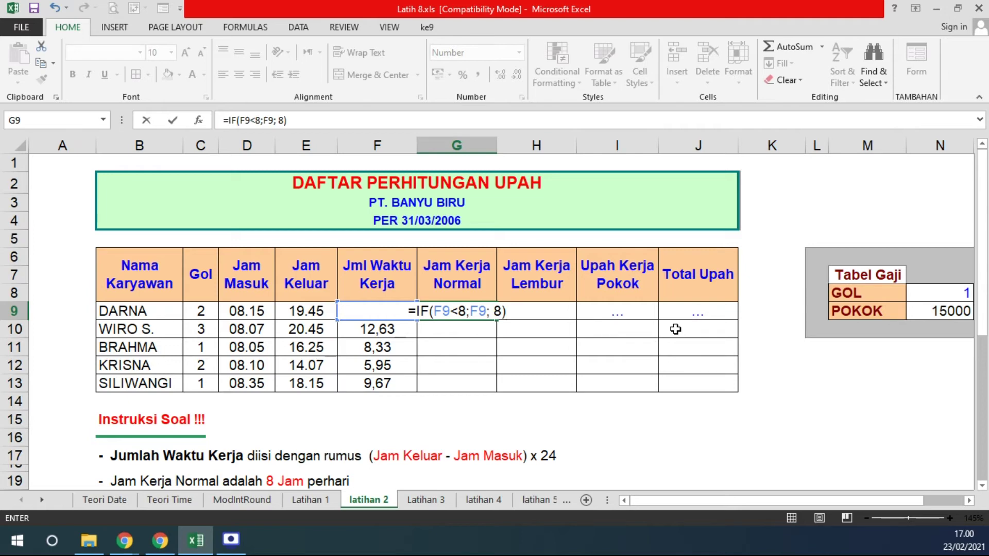
double_click(473, 312)
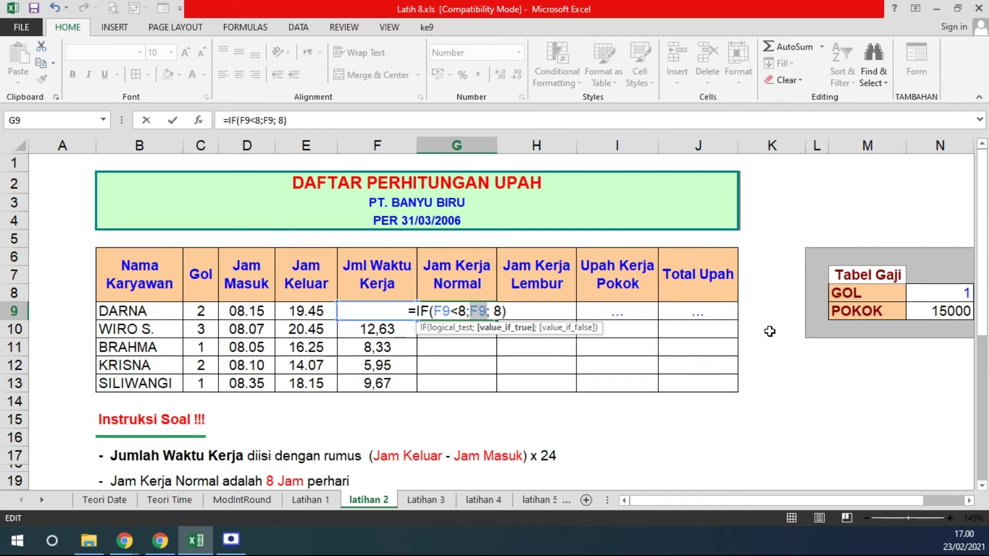
key(Return)
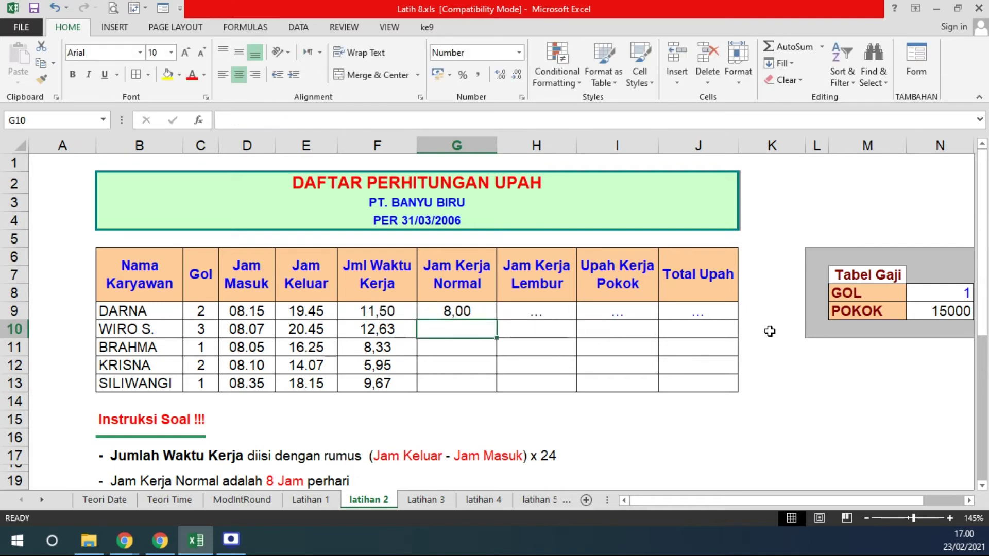
Step: Copy G9's Jam Kerja Normal formula down to G13 and inspect the F and G formulas
click(480, 312)
drag(497, 320, 496, 391)
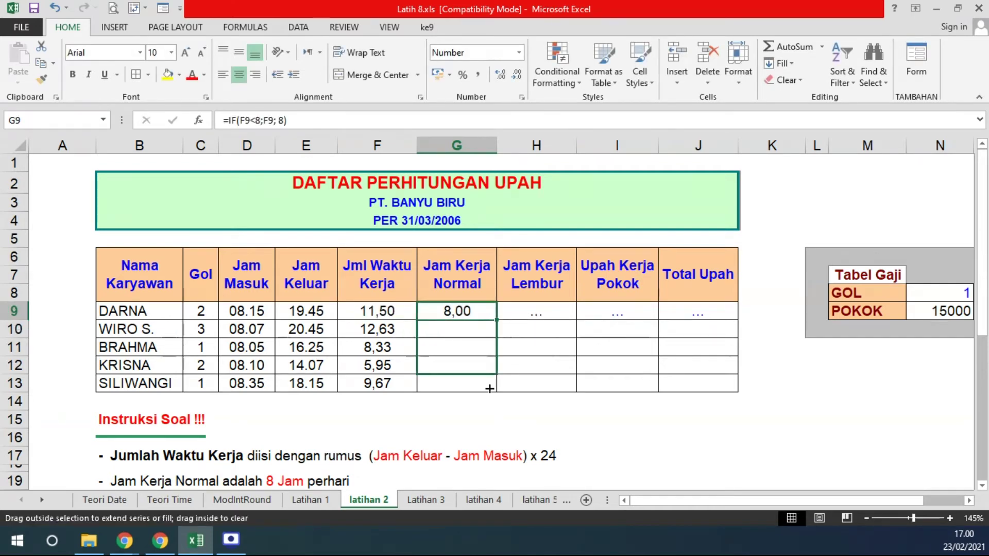
click(382, 315)
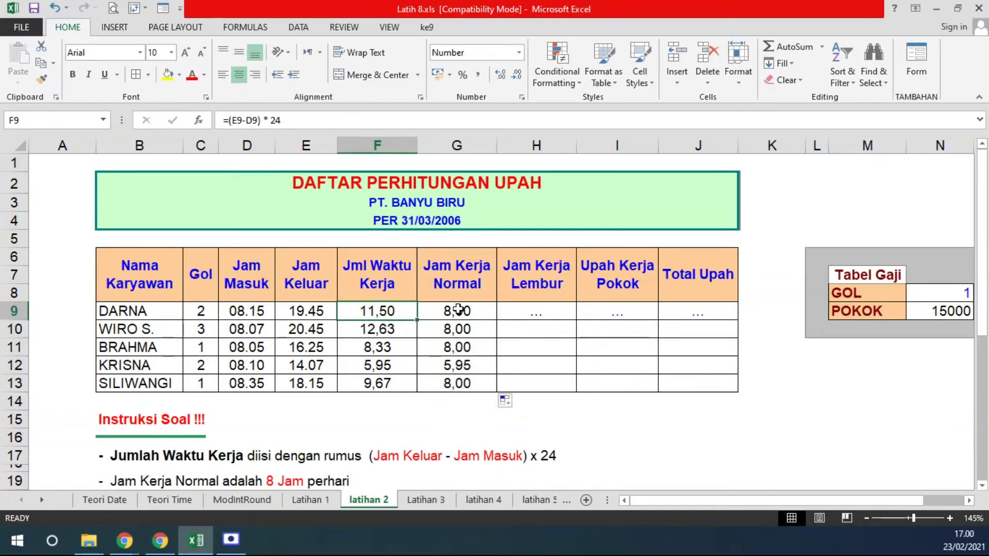
click(457, 310)
click(372, 312)
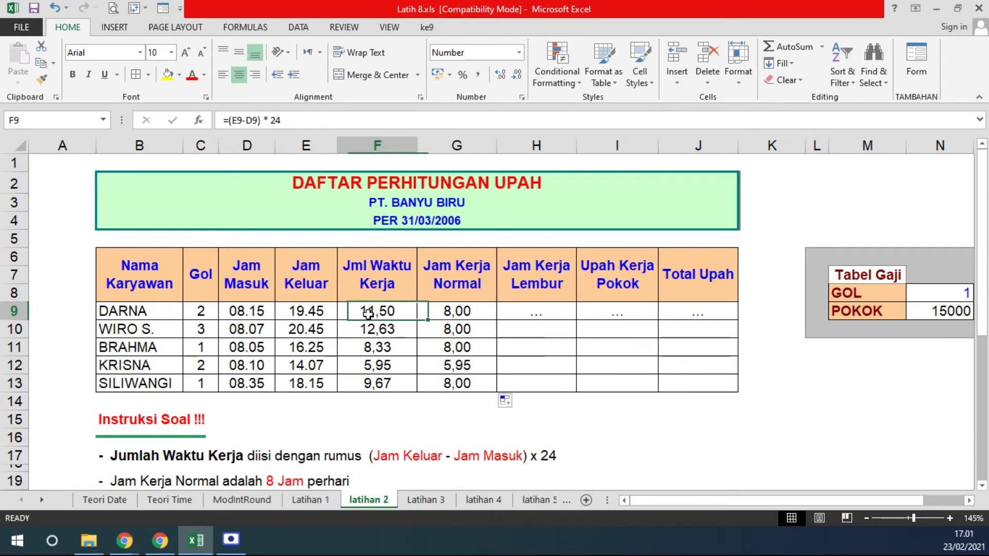
click(523, 312)
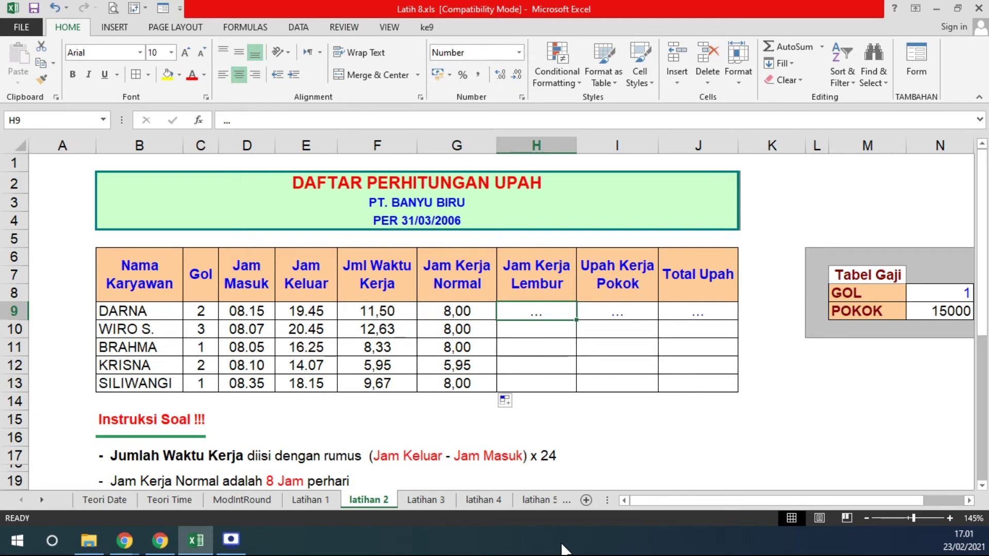
click(368, 366)
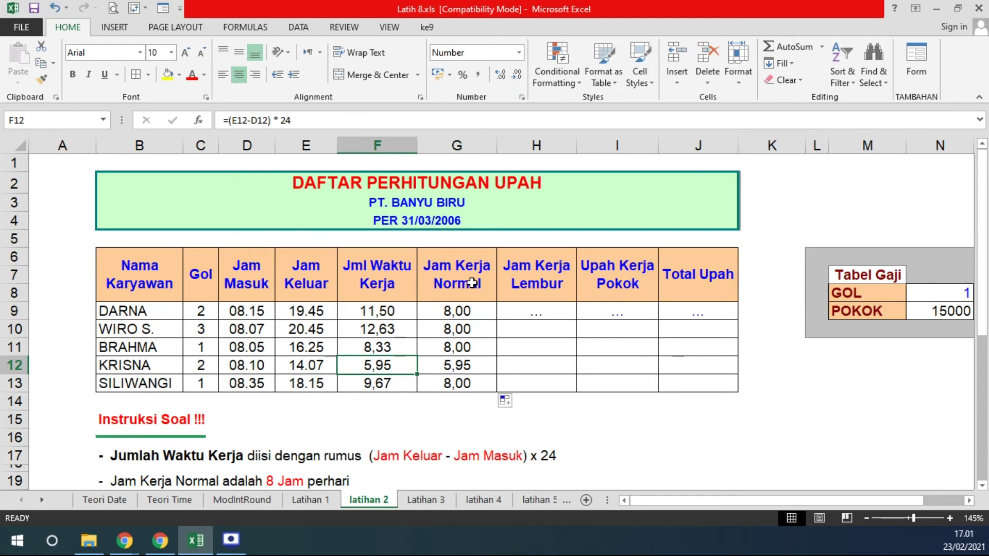
Step: Fill KRISNA's F12:G12 cells, both 5,95, with yellow
click(433, 365)
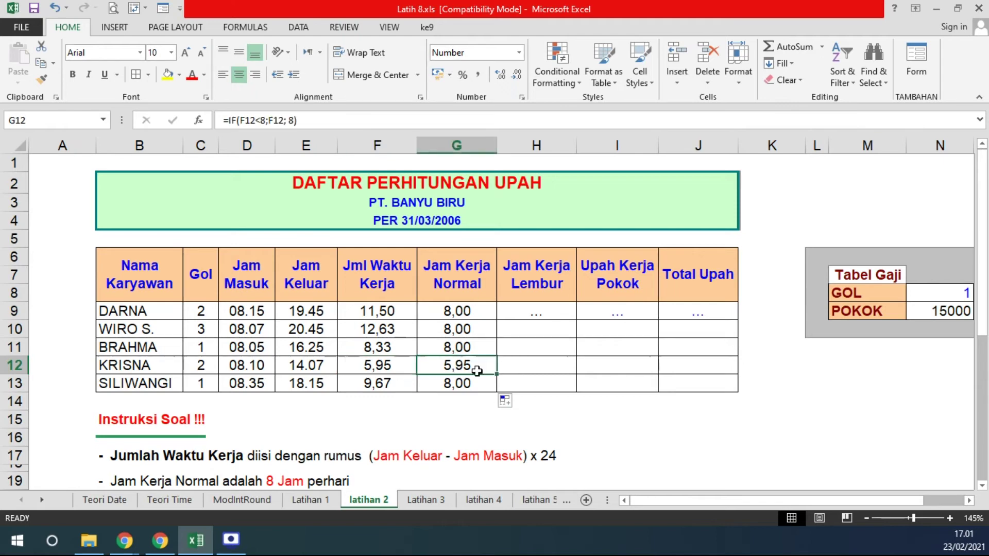
drag(395, 364, 433, 366)
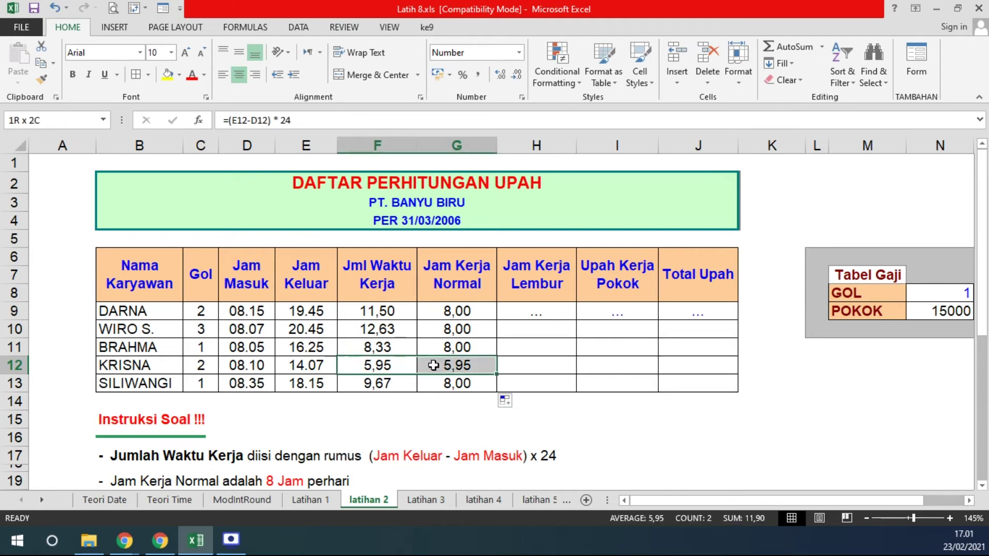
click(167, 75)
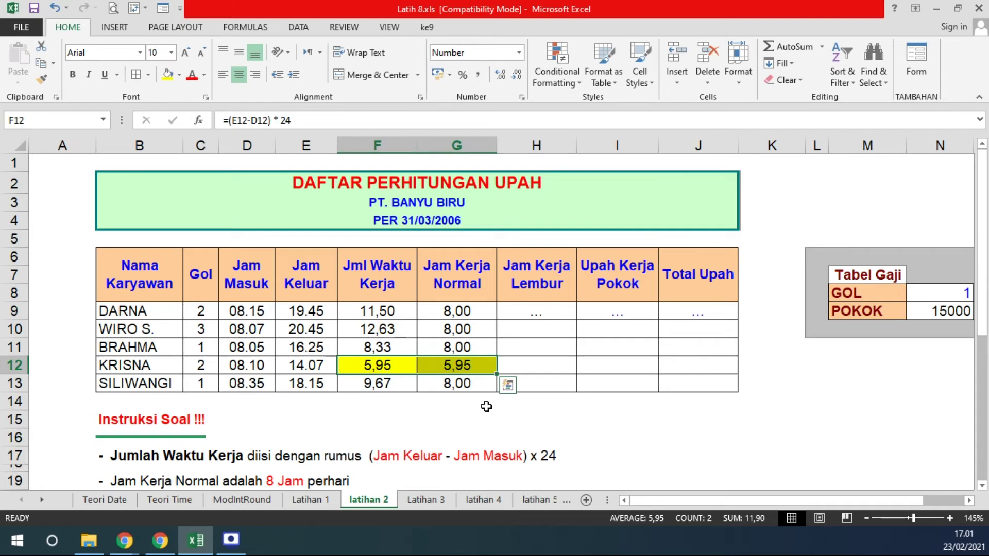
click(535, 311)
Step: Enter =F9-G9 in H9 and fill it down to H13
scroll(609, 311, down, 3)
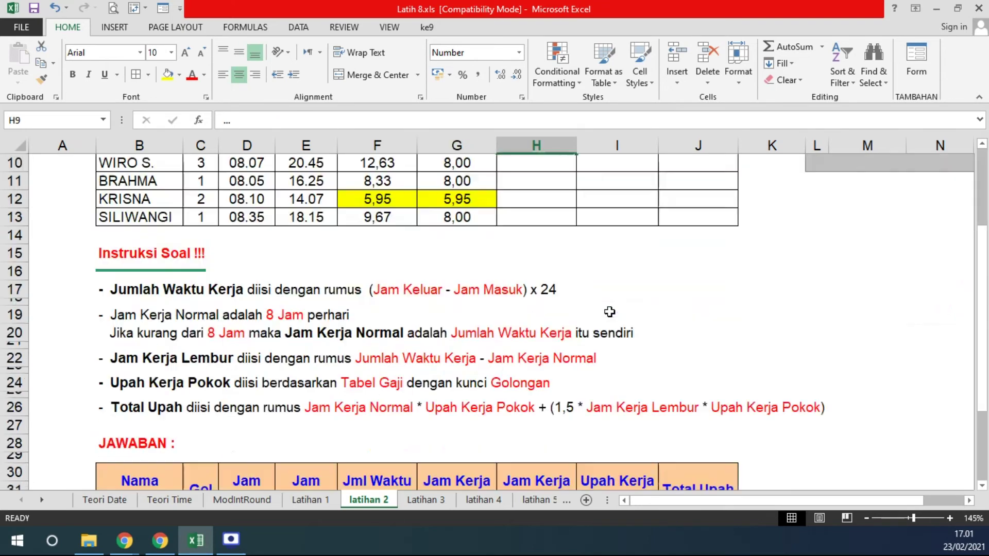
scroll(610, 311, up, 2)
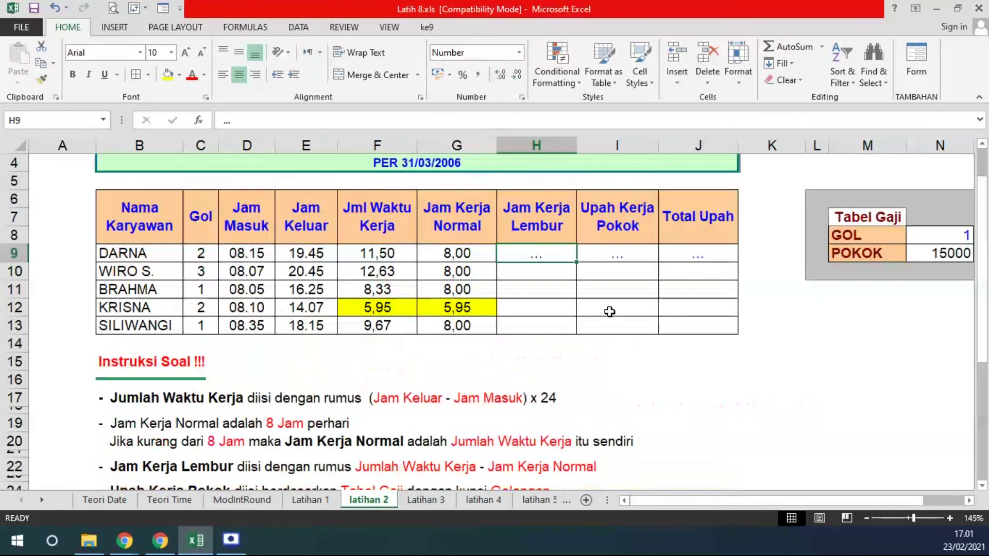
text(=)
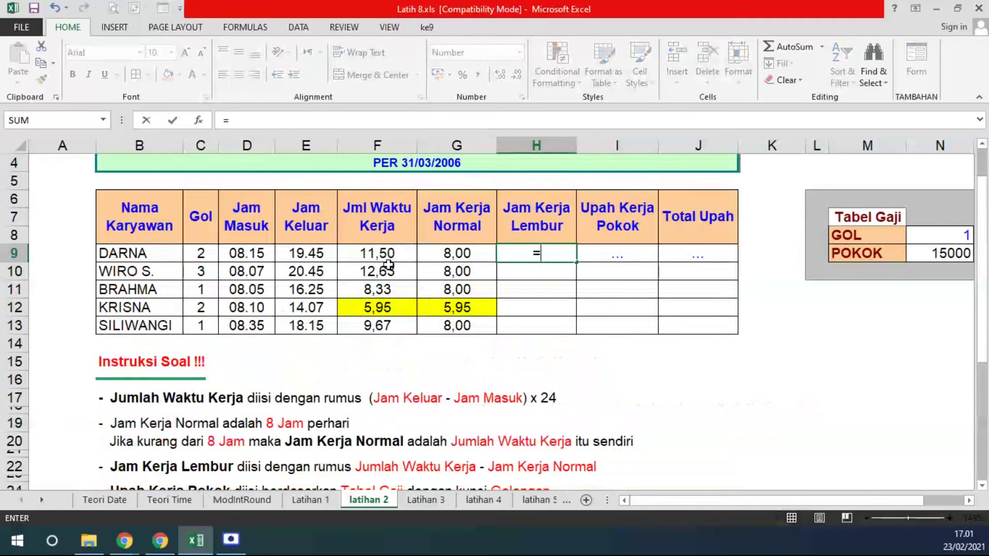
click(384, 254)
text(-)
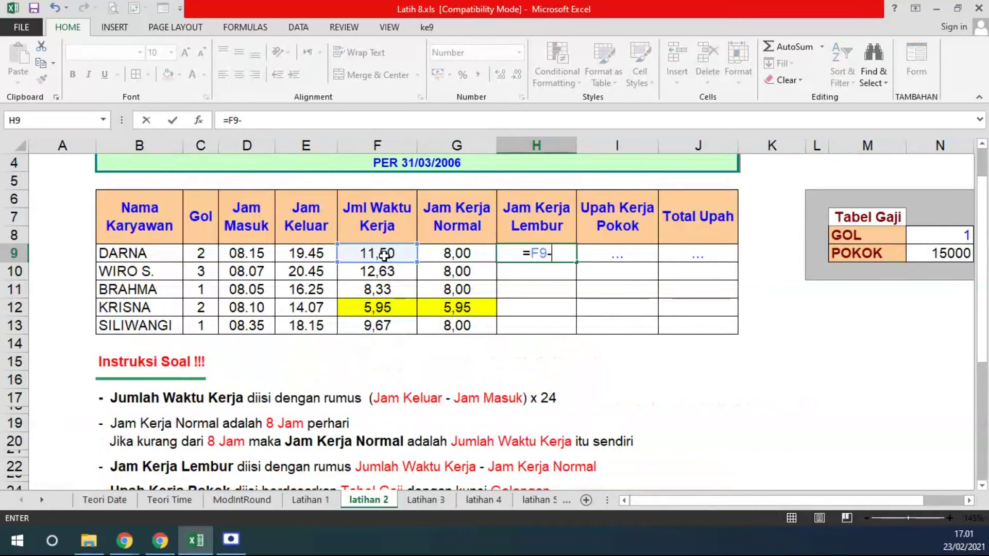
click(444, 253)
key(Return)
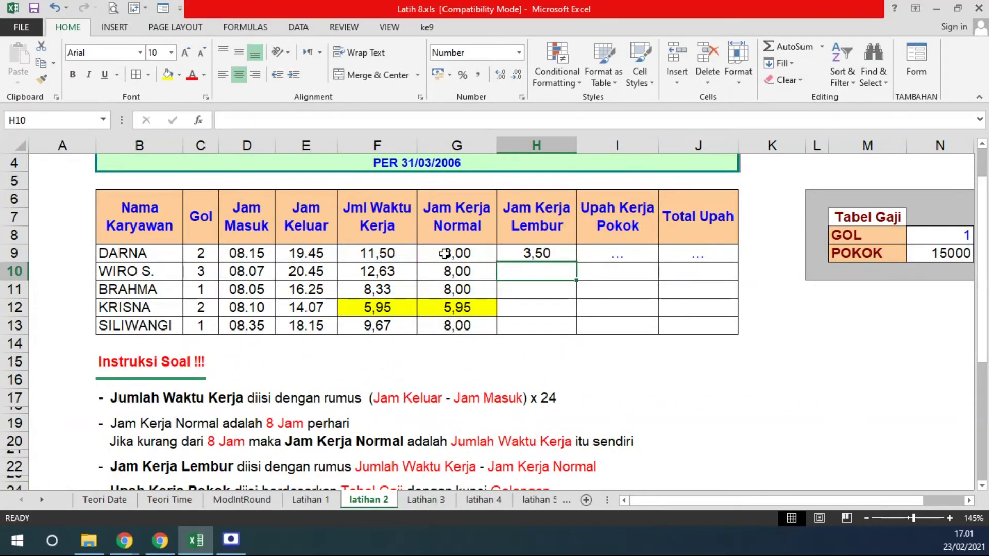
click(531, 255)
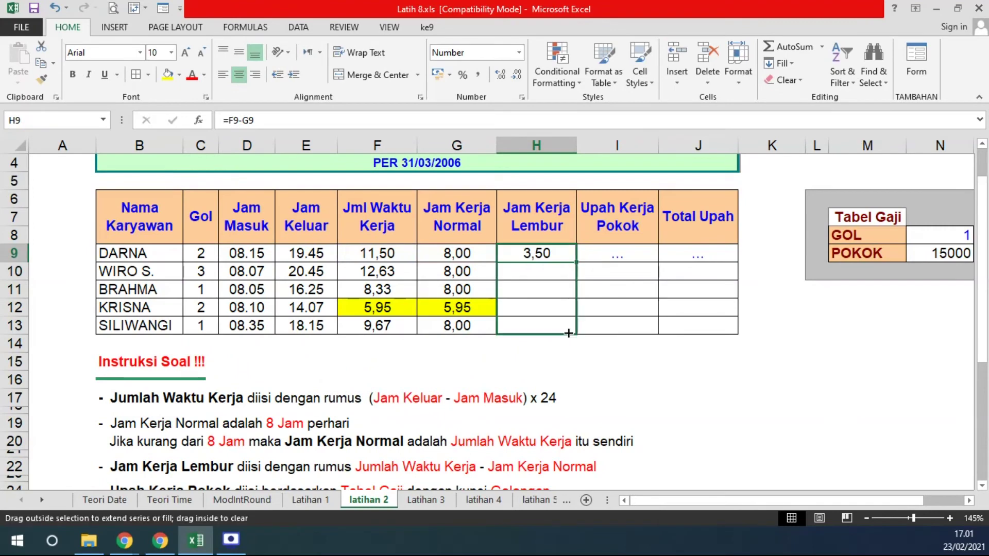
drag(578, 264, 572, 330)
Step: Verify the overtime results, comparing KRISNA's F12, G12 and 0,00 in H12 with DARNA's row
click(544, 305)
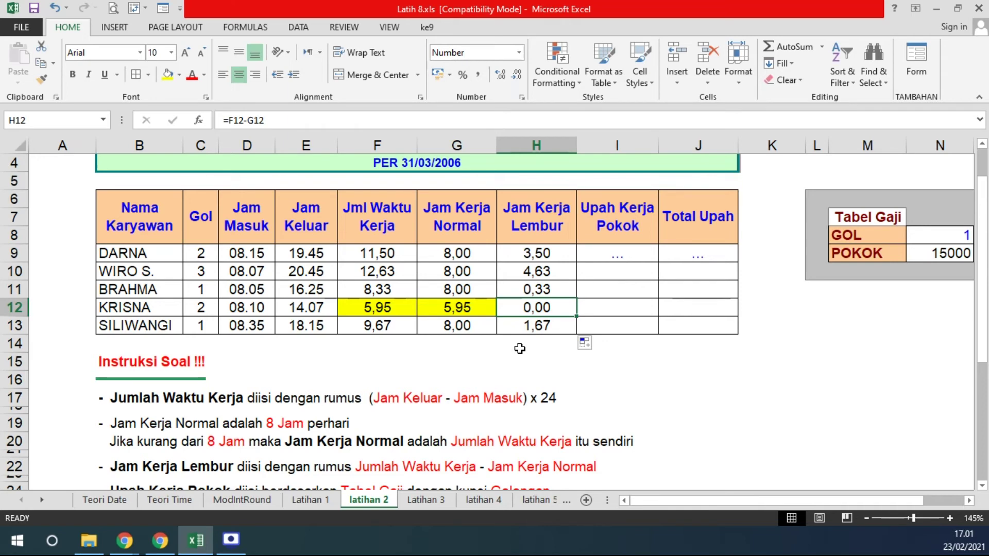
click(538, 329)
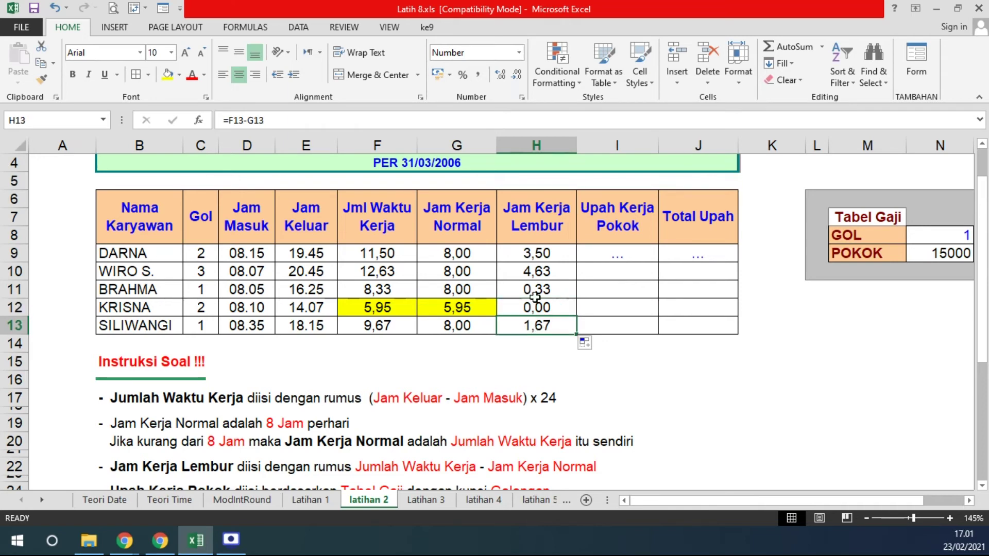
click(536, 253)
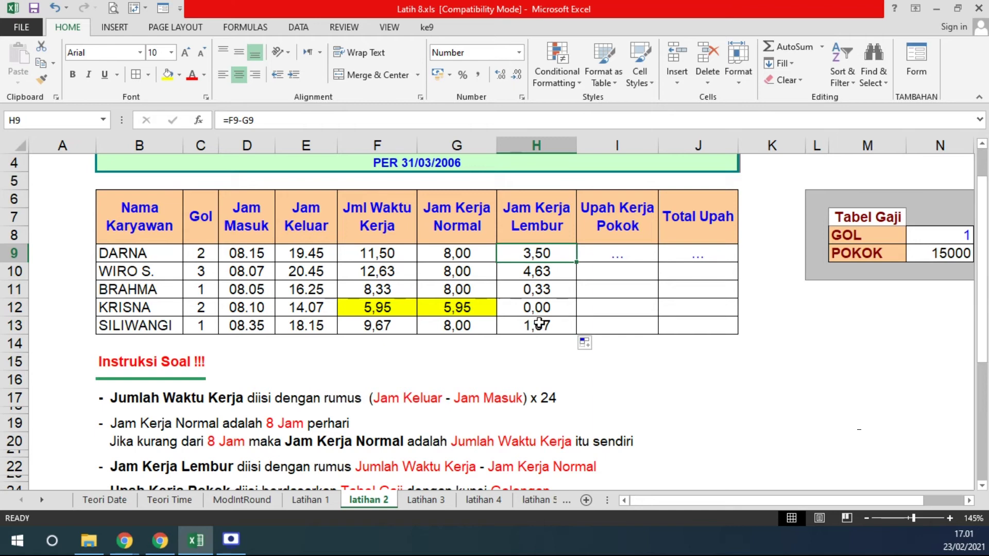
click(392, 308)
click(457, 308)
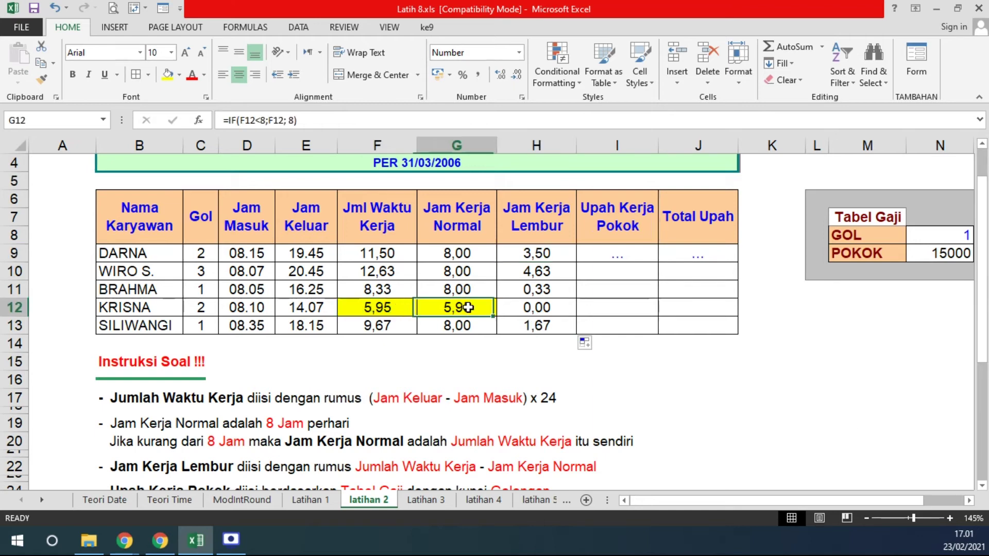
click(554, 252)
click(538, 308)
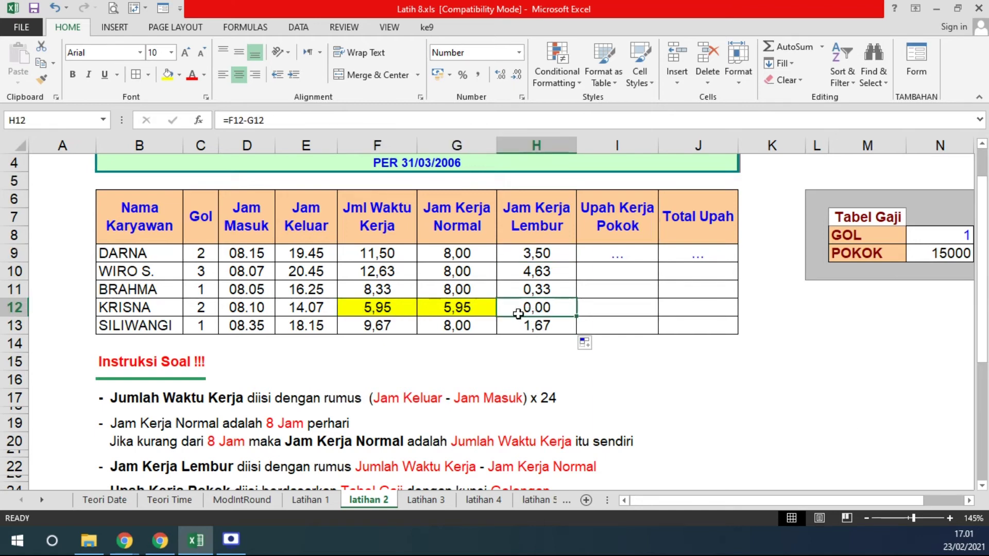
click(385, 308)
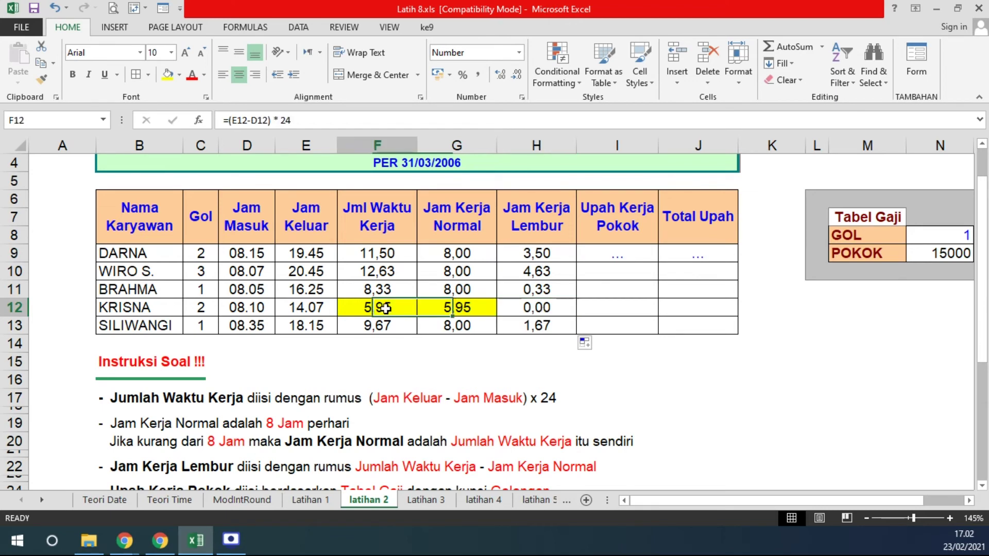
click(449, 307)
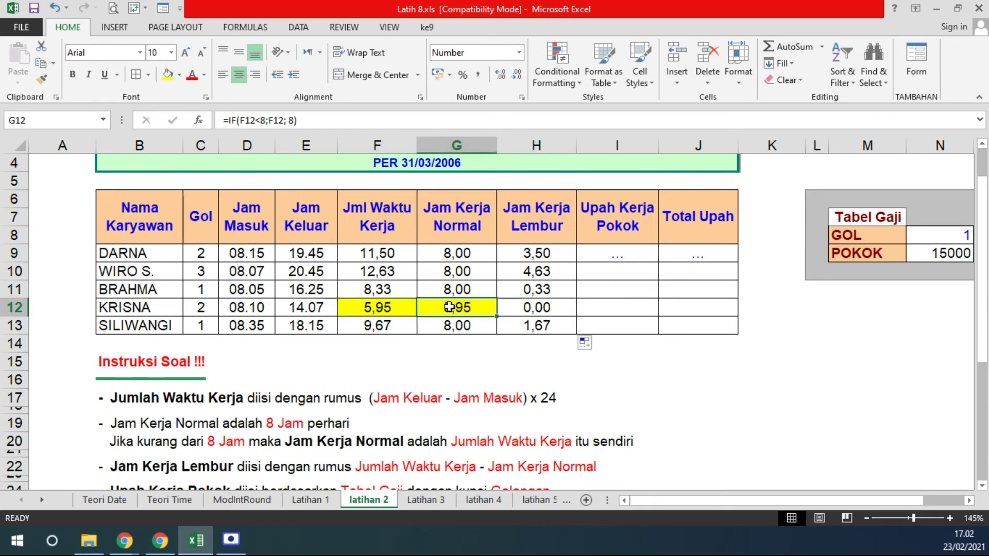
click(523, 308)
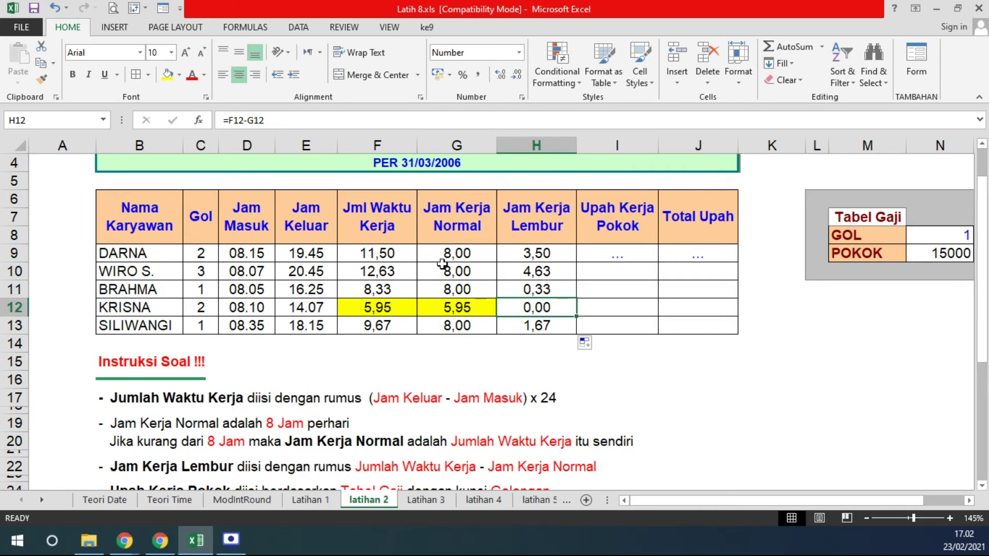
click(378, 253)
click(536, 253)
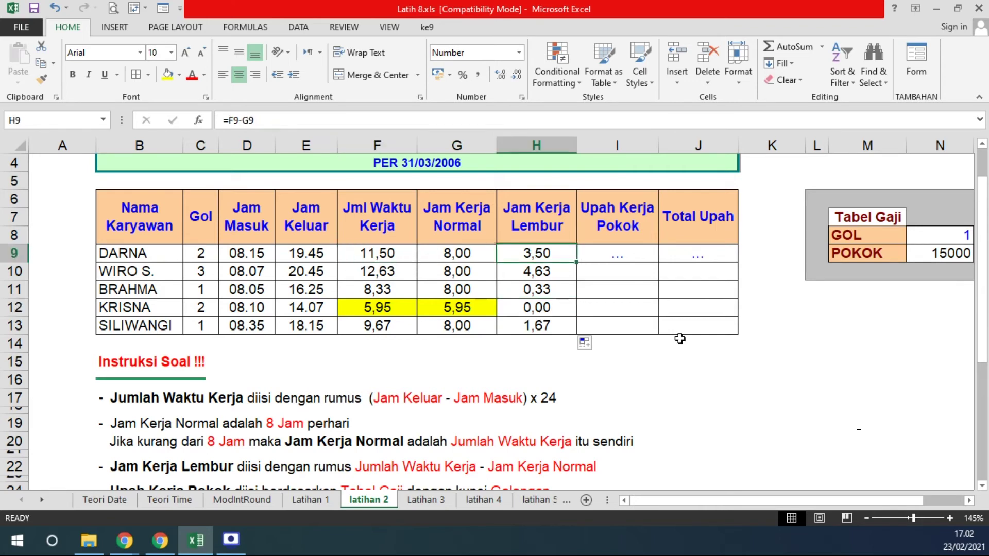
Step: Select I9 and scroll through the sheet to review the instructions
click(625, 257)
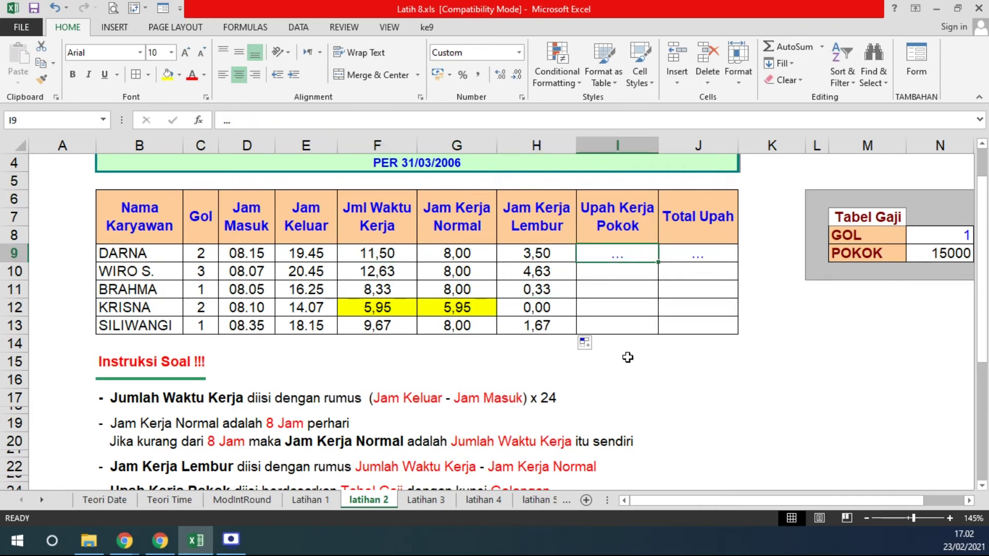
scroll(628, 358, down, 1)
scroll(628, 357, down, 2)
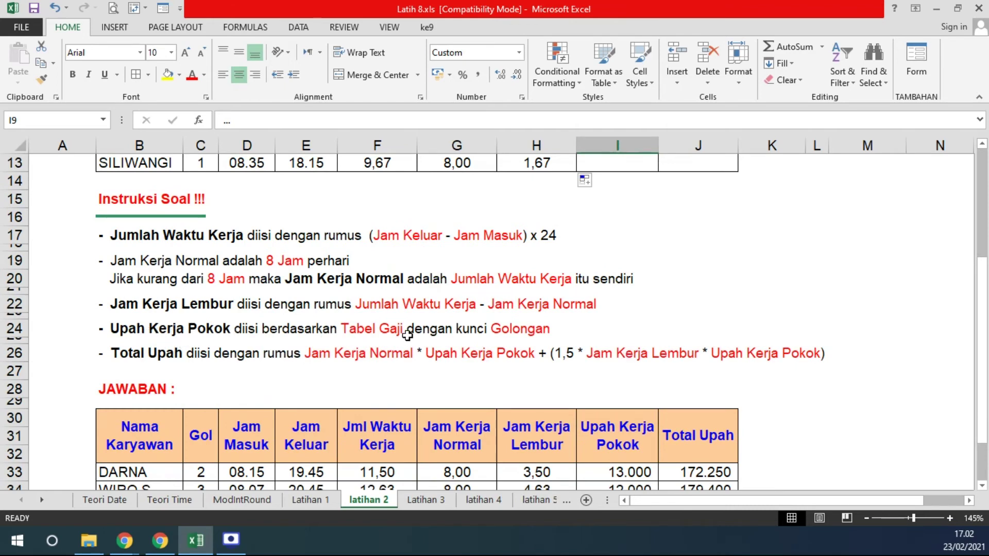
scroll(646, 342, up, 3)
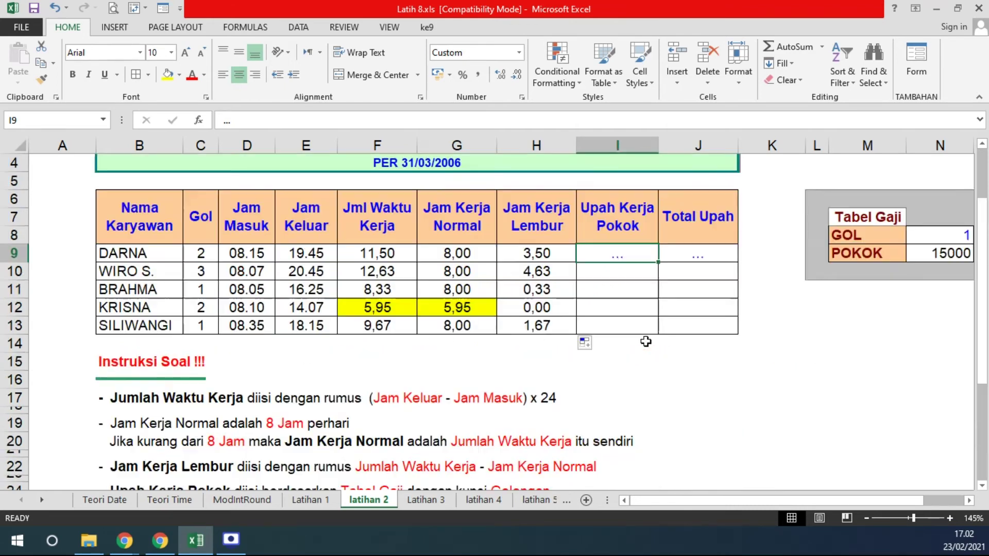
scroll(646, 342, up, 1)
drag(201, 311, 197, 384)
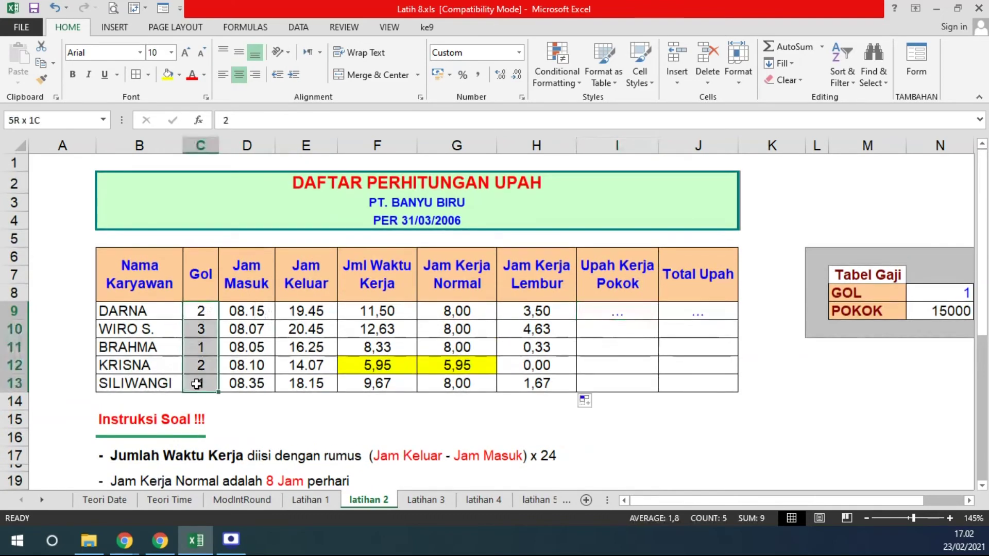
click(617, 311)
drag(772, 500, 804, 500)
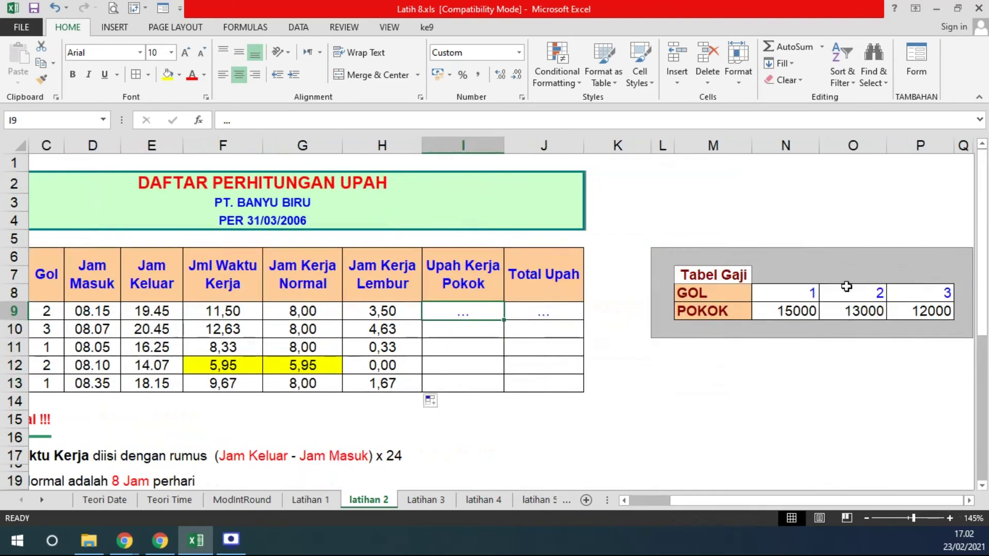
Step: Narrow column K, check Tabel Gaji's GOL row (1–3), and begin =HLOOKUP( in I9
drag(652, 145, 601, 145)
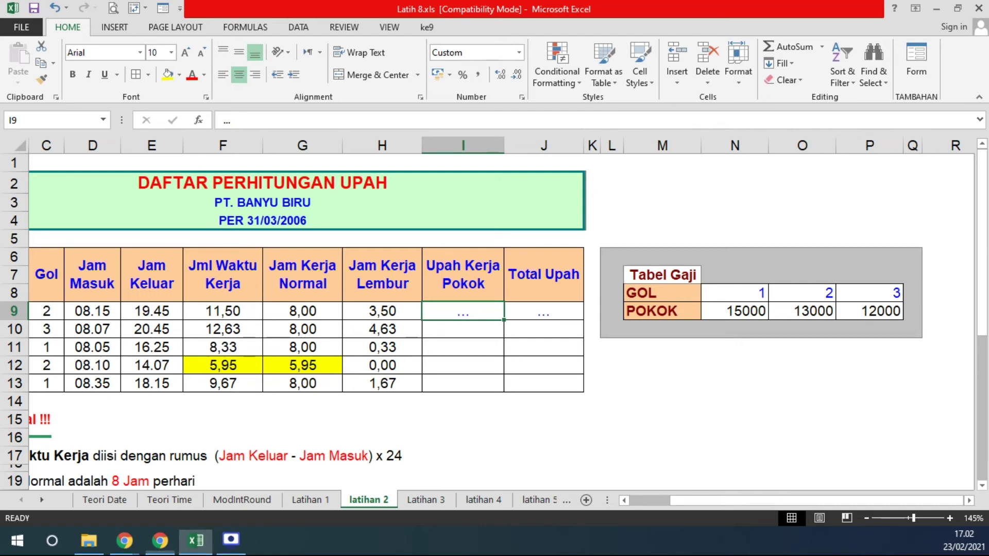
click(160, 541)
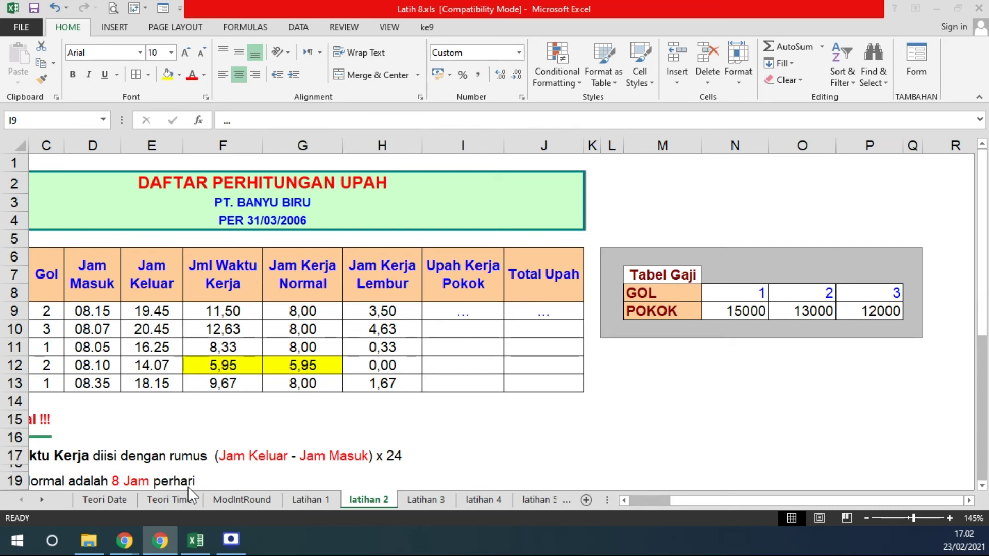
click(689, 295)
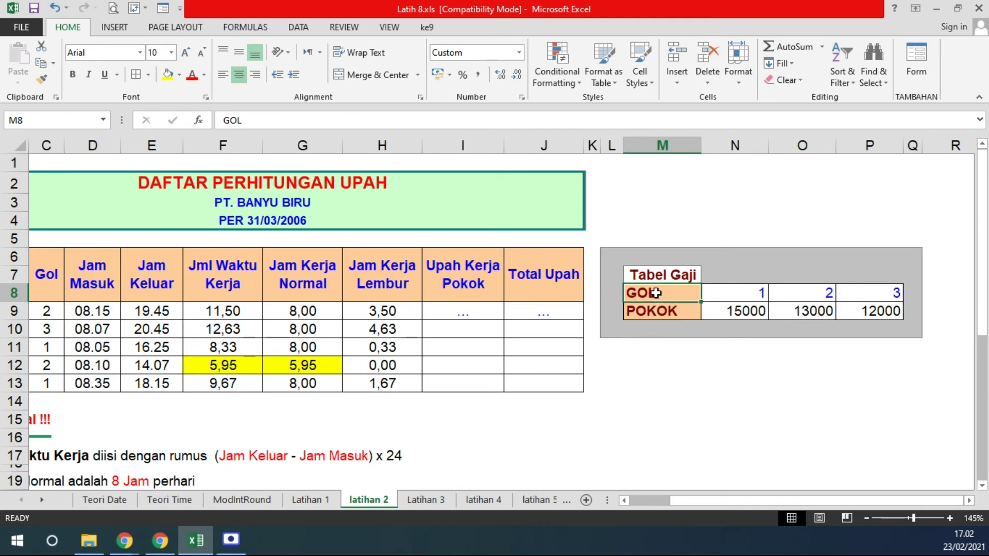
click(710, 293)
drag(763, 293, 933, 294)
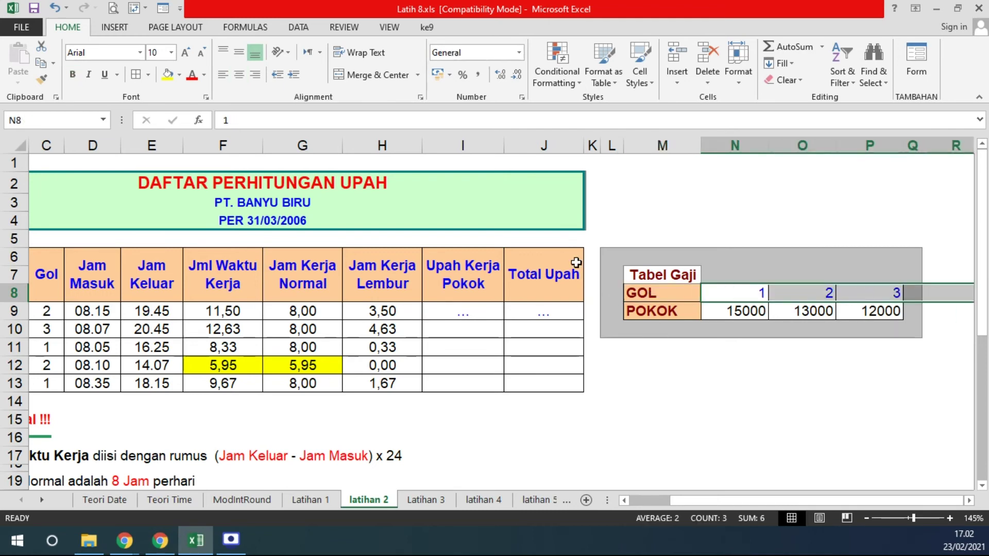
click(475, 308)
text(=HLOOKUP)
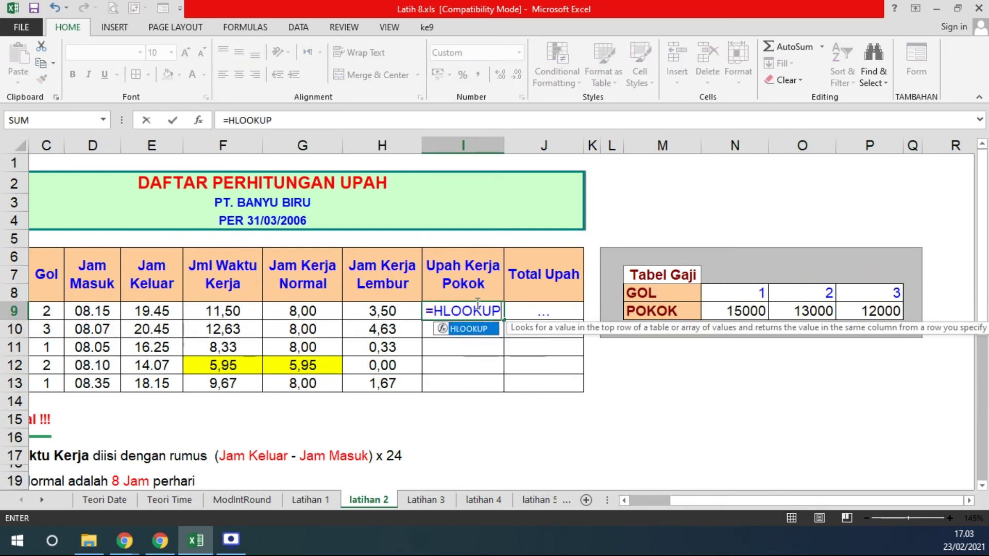
text(()
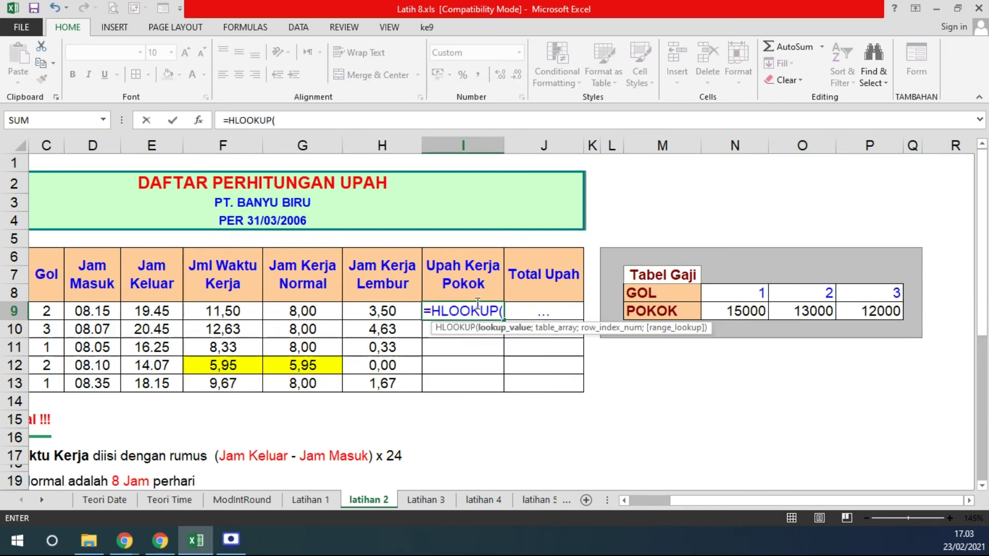
Step: Finish =HLOOKUP(C9;$M$8:$P$9;2;TRUE) in I9 and fill it down to I13
click(54, 314)
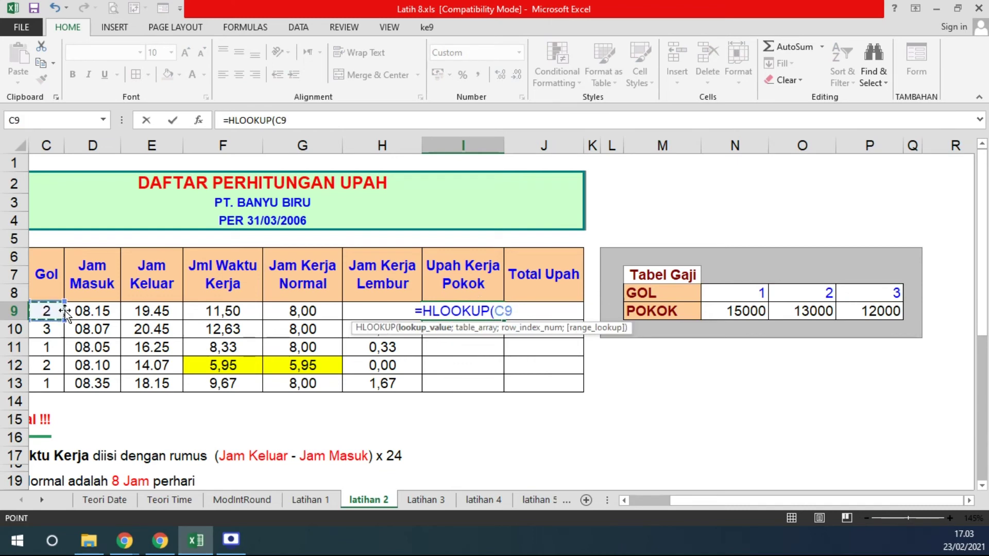
text(;)
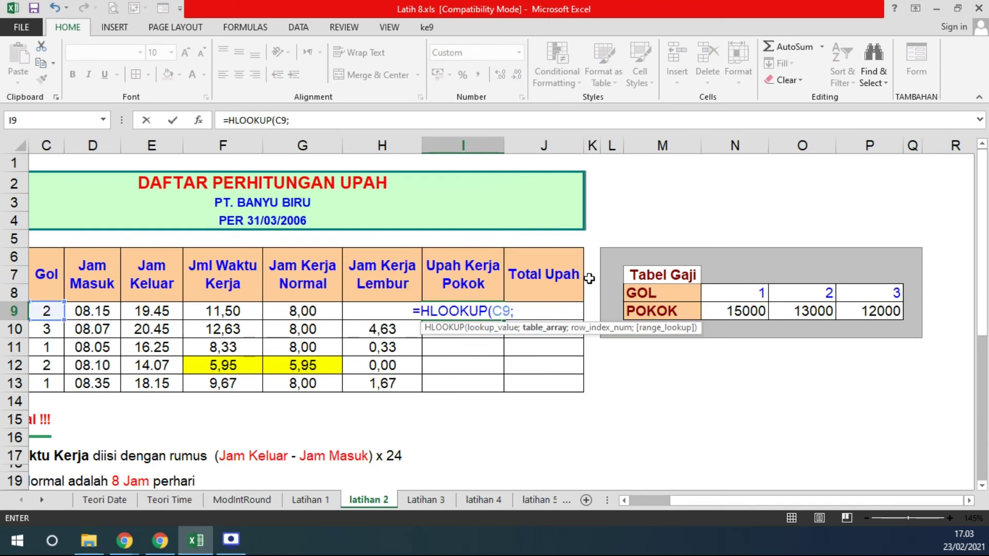
click(660, 297)
drag(694, 308, 821, 315)
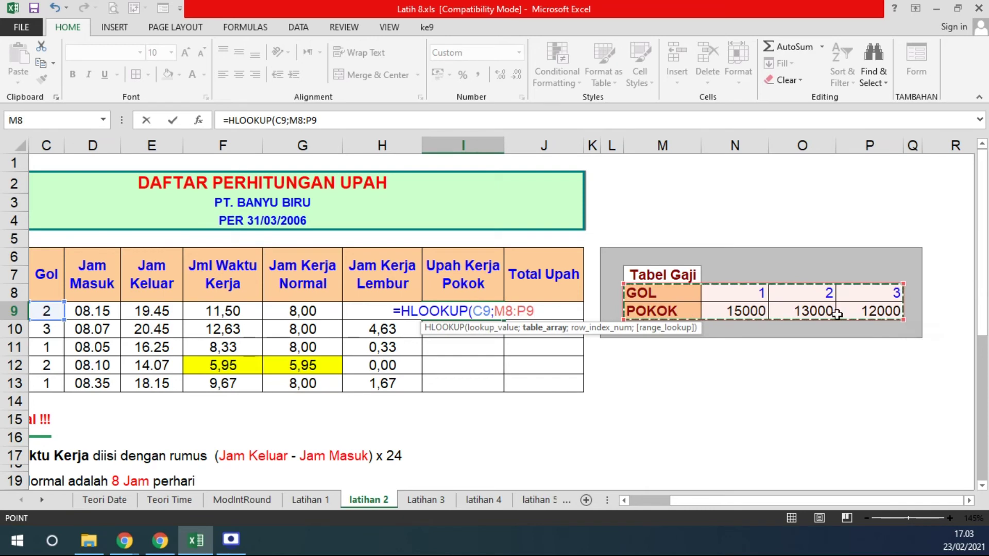
key(F4)
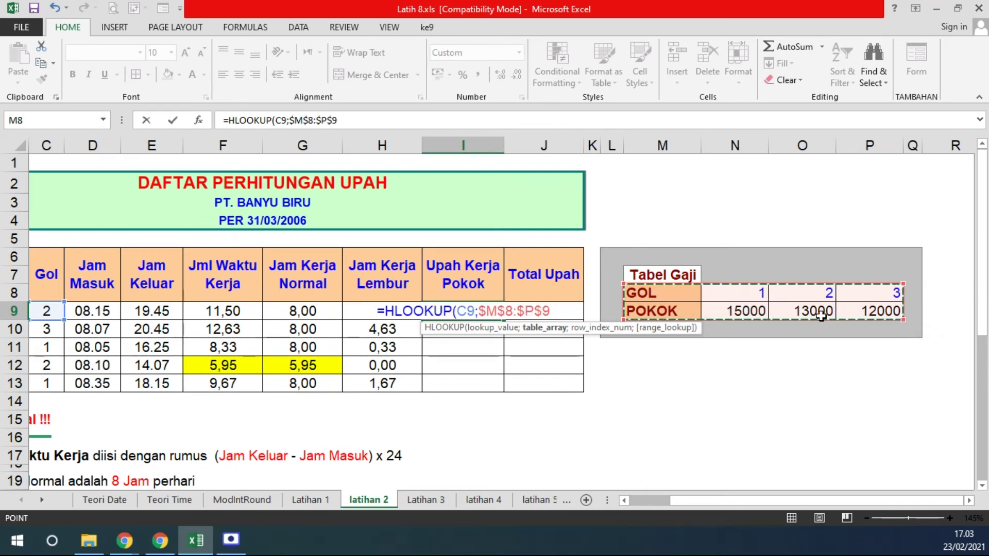
text(;)
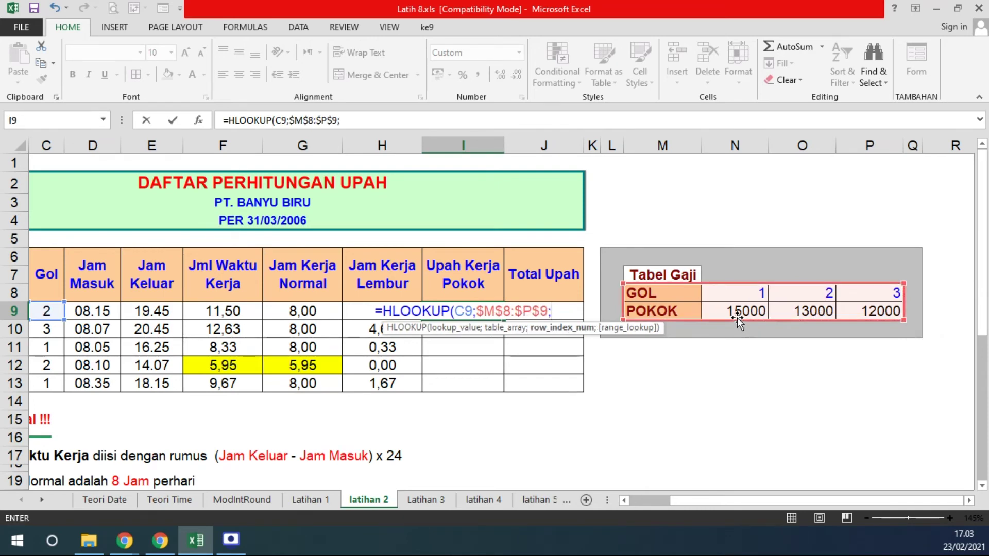
text(2)
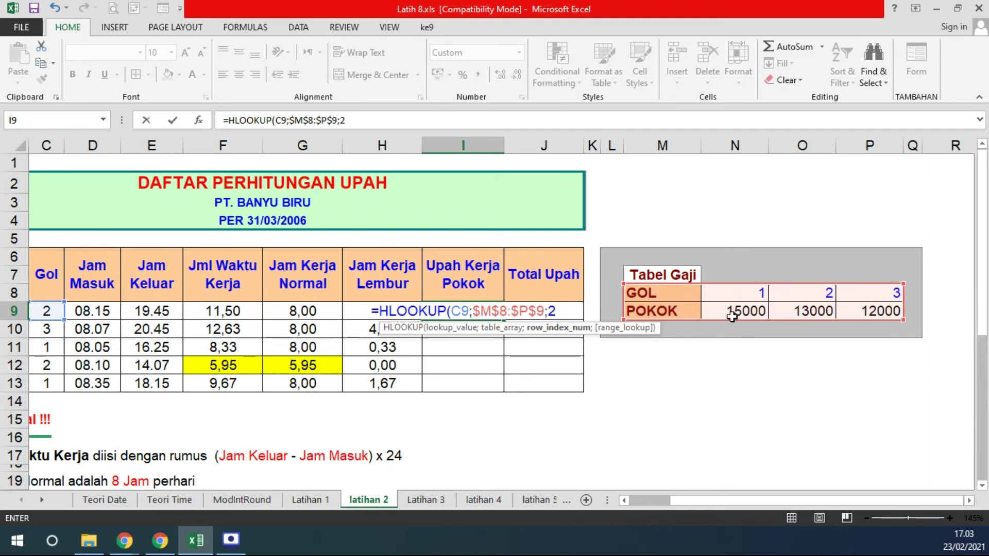
text(;)
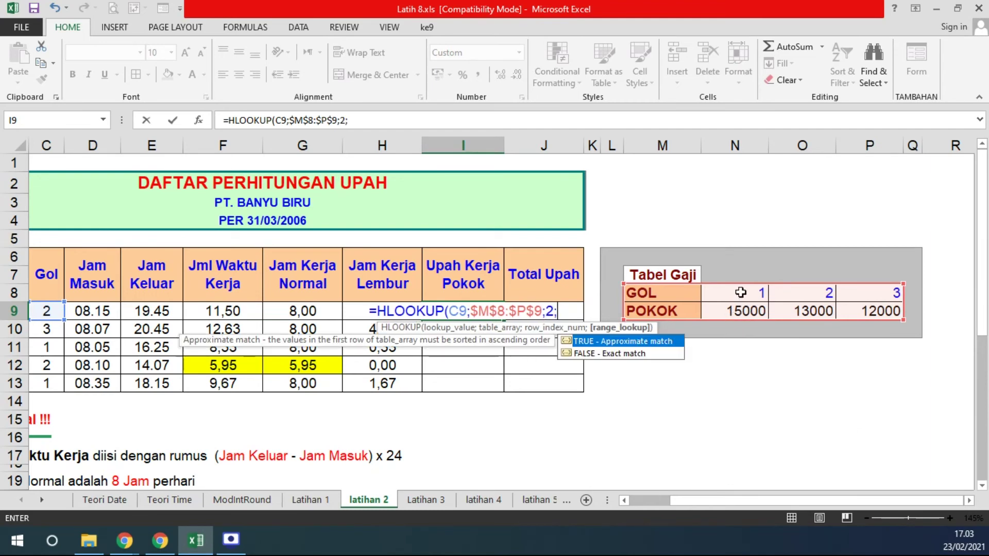
text( TRUE)
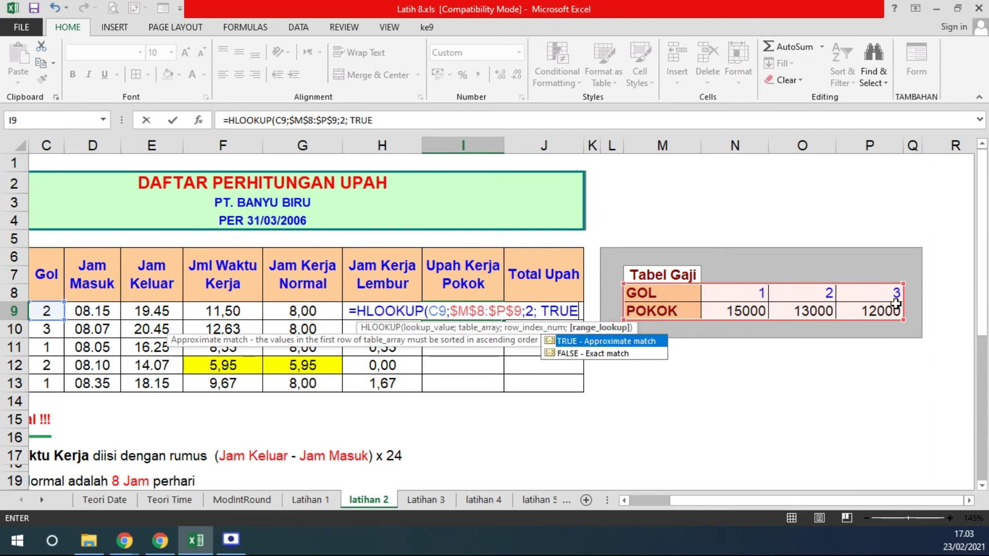
text())
key(Return)
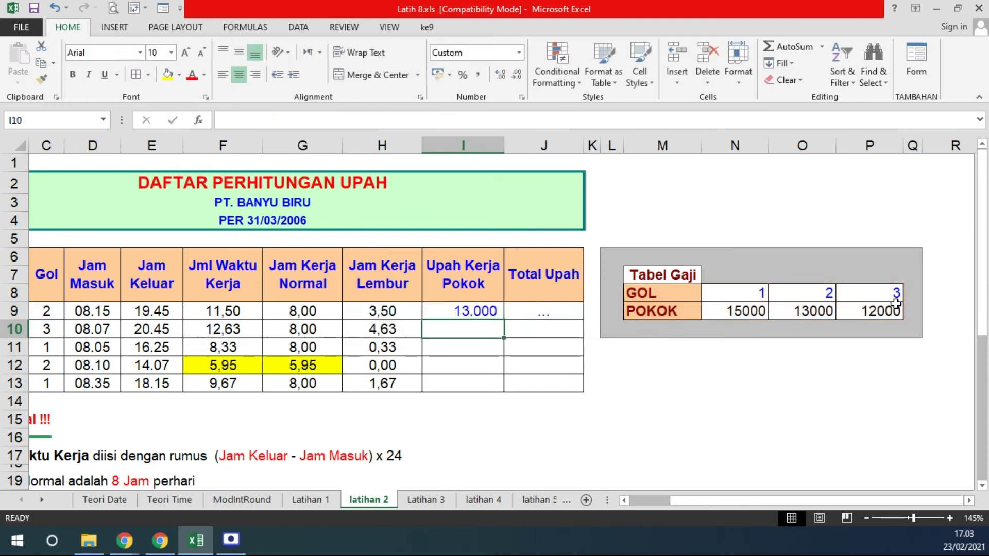
click(458, 313)
double_click(504, 319)
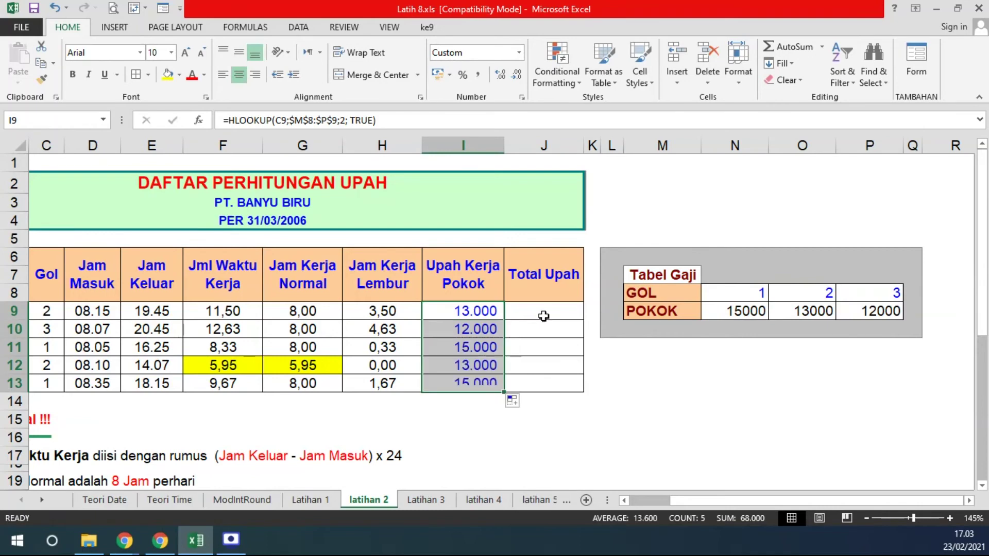
click(541, 313)
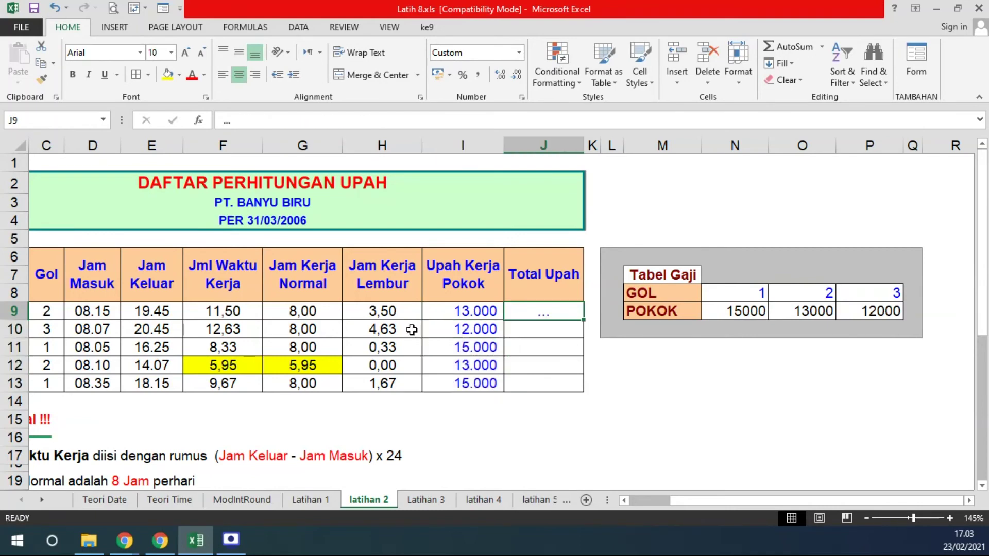
Step: Start the J9 Total Upah formula as =G9*I9 + (1.5 *, normal hours times basic wage
scroll(412, 330, down, 3)
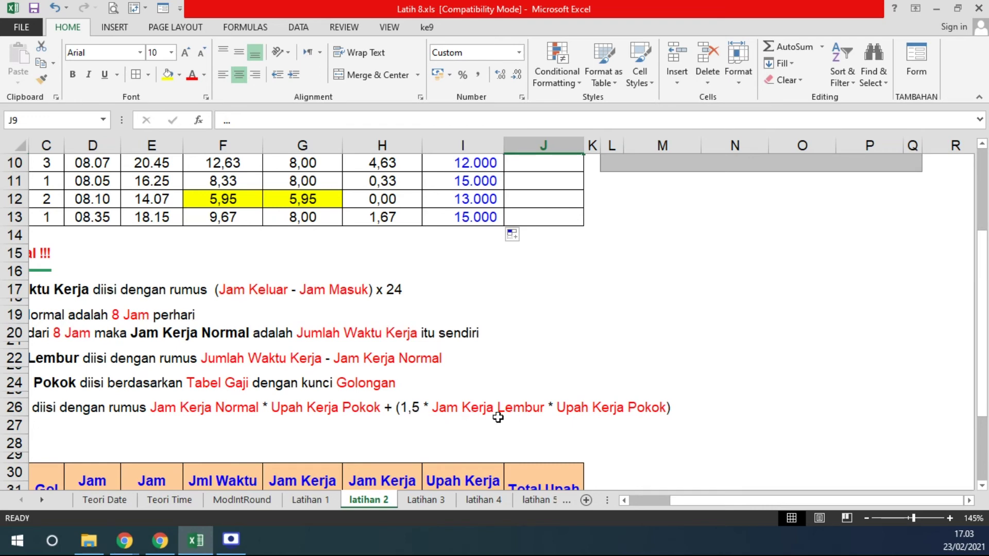
scroll(670, 361, up, 1)
scroll(616, 334, up, 1)
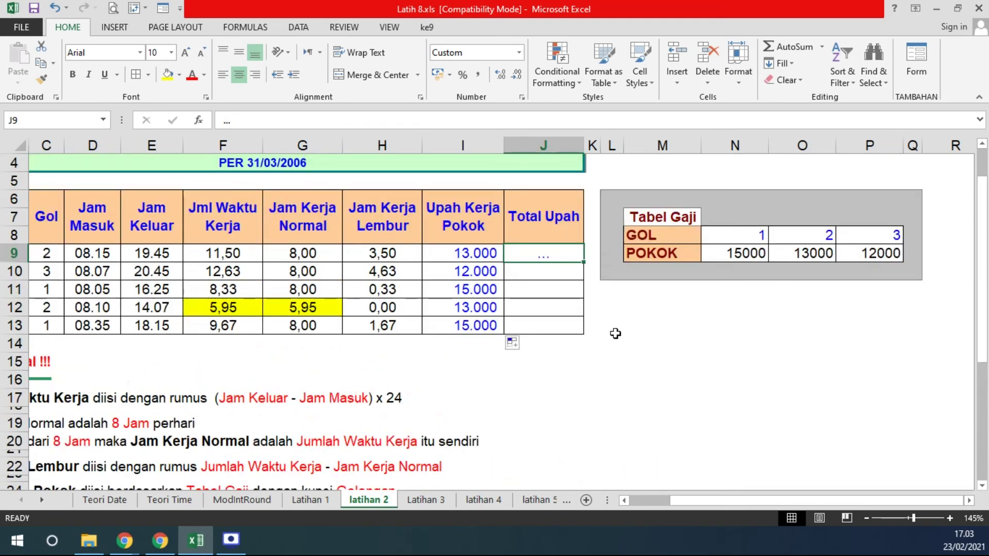
text(=)
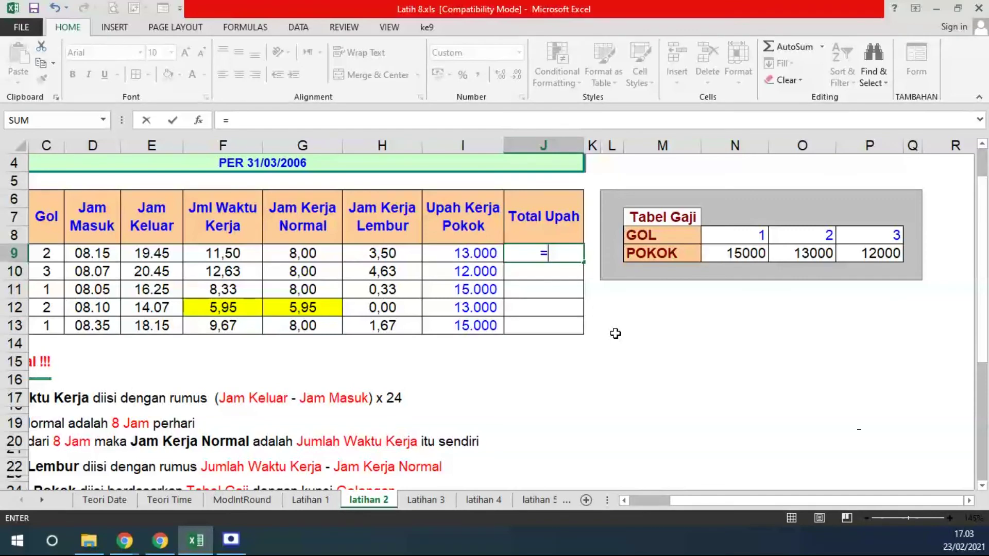
click(284, 256)
scroll(546, 345, down, 2)
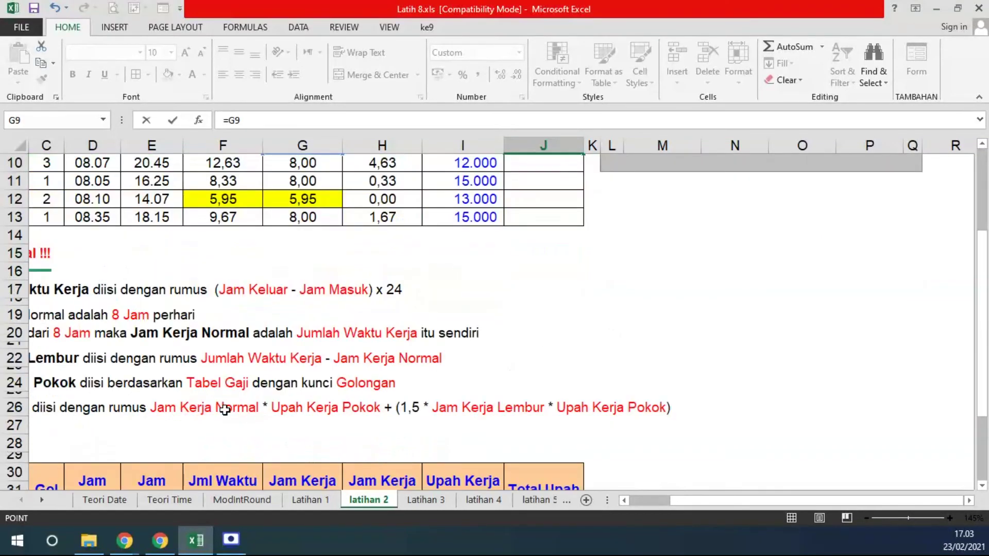
scroll(498, 394, up, 1)
scroll(499, 393, up, 1)
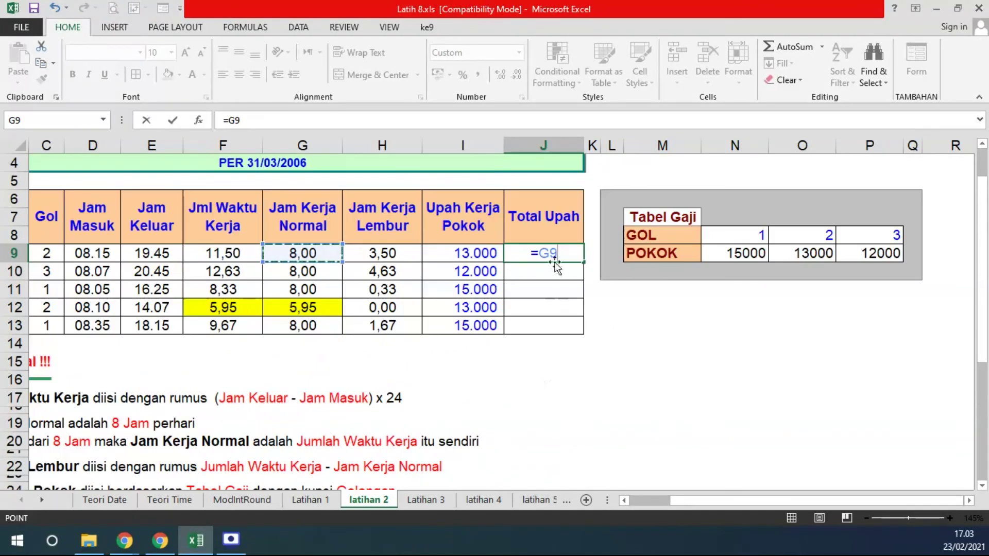
text(*)
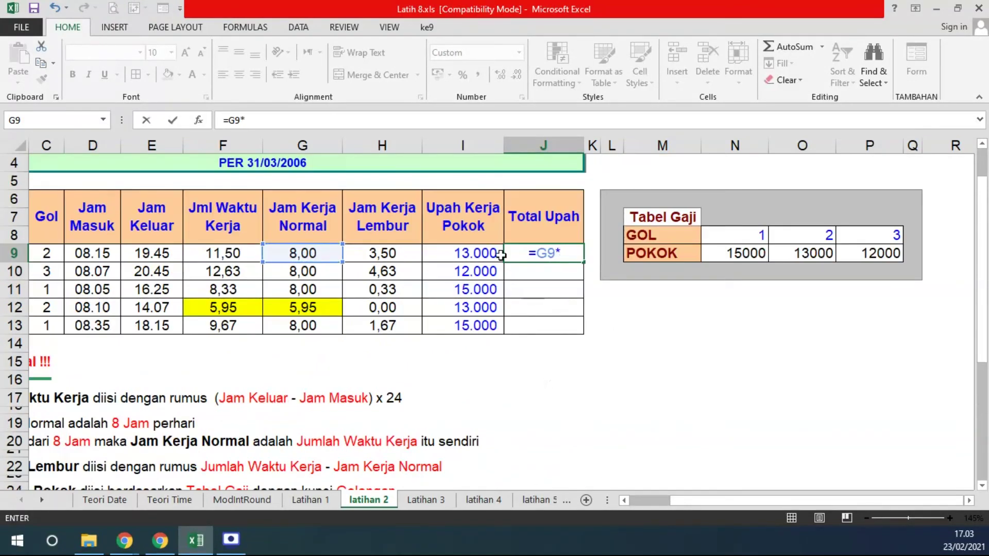
click(481, 254)
text(+ (1.5 *)
Step: Complete the overtime term H9 * I9 and try to commit the formula
scroll(464, 265, down, 2)
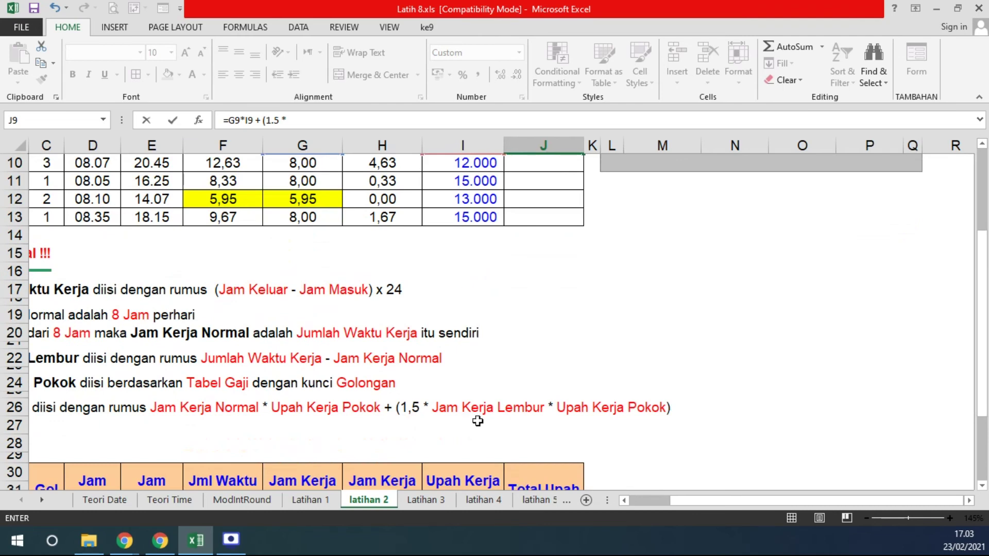
scroll(570, 389, up, 2)
click(376, 255)
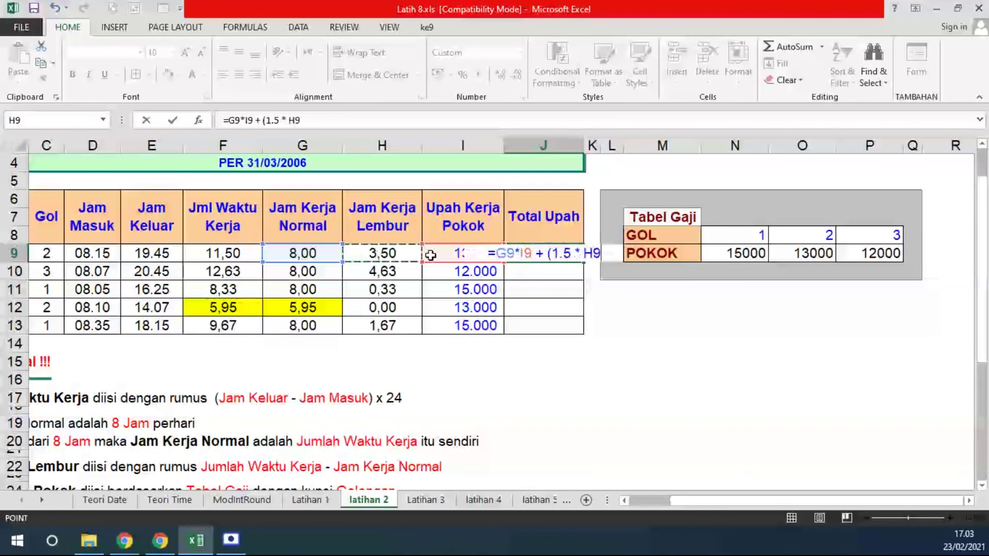
text(*)
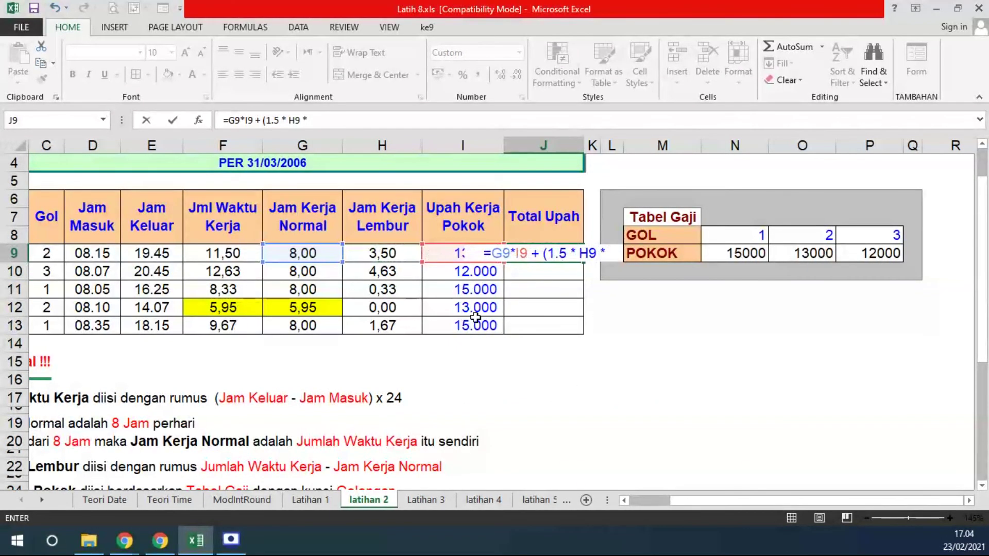
text( I9)
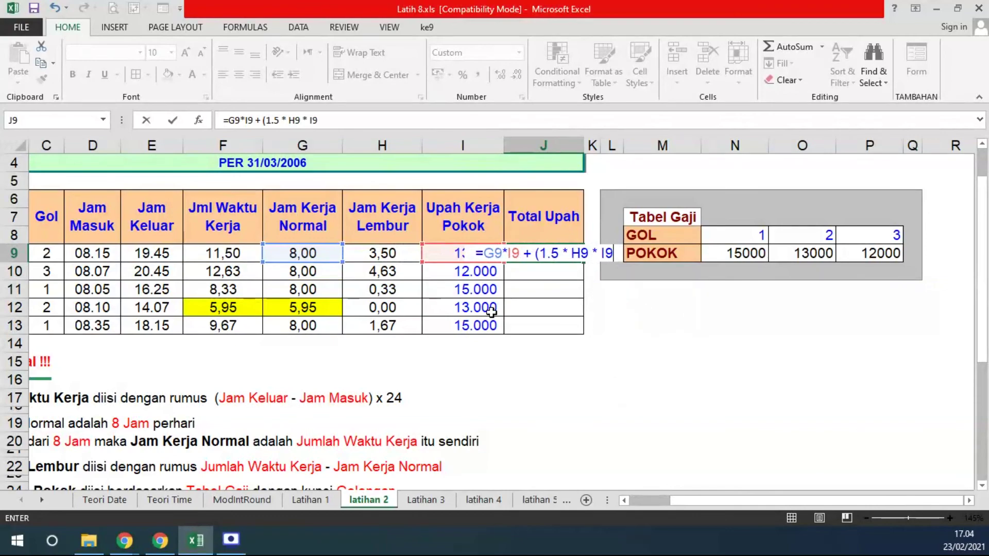
text())
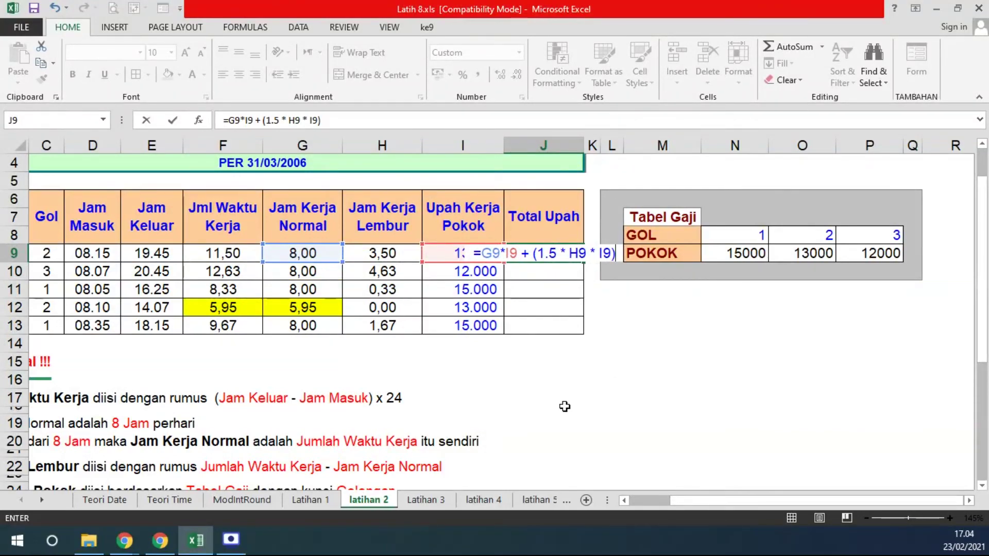
scroll(665, 465, down, 2)
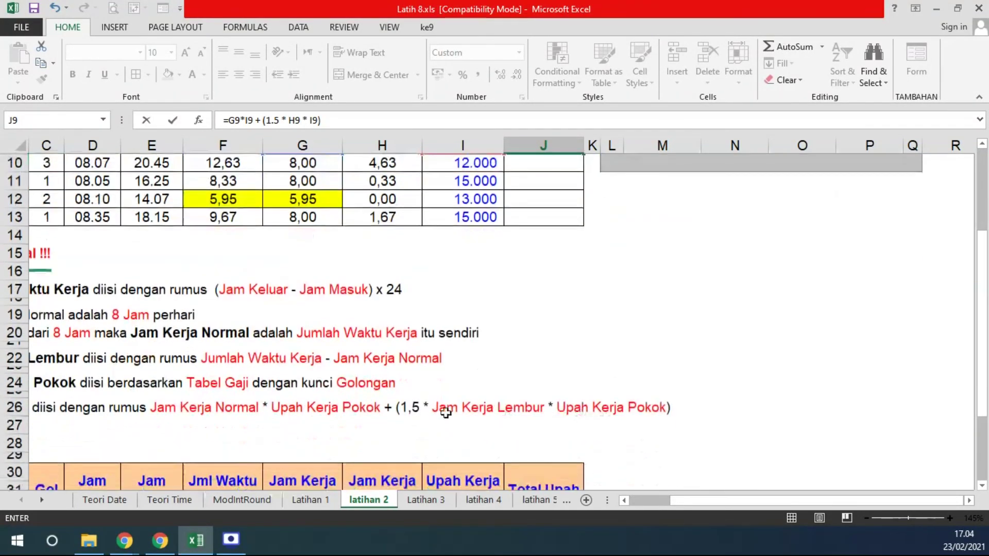
scroll(813, 364, up, 2)
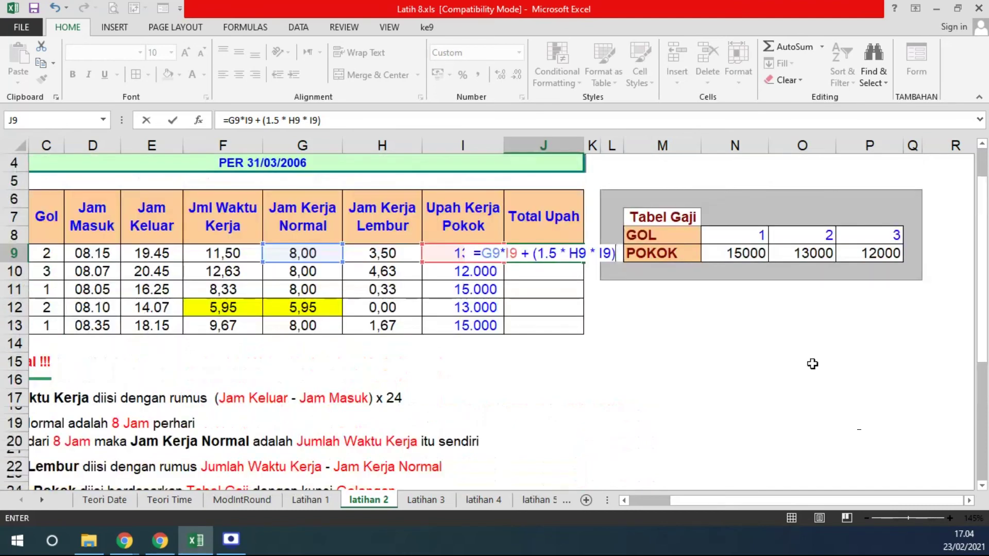
key(Return)
Step: Correct 1.5 to 1,5, commit, and fill the formula down to J13 (172.250 to 157.500)
click(464, 345)
click(551, 254)
key(BackSpace)
text(,)
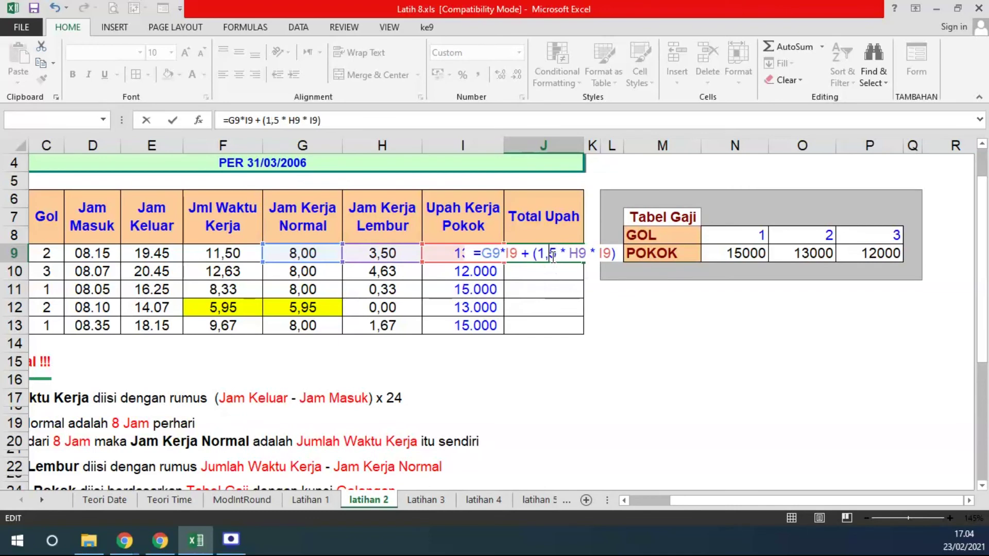
key(Return)
click(549, 256)
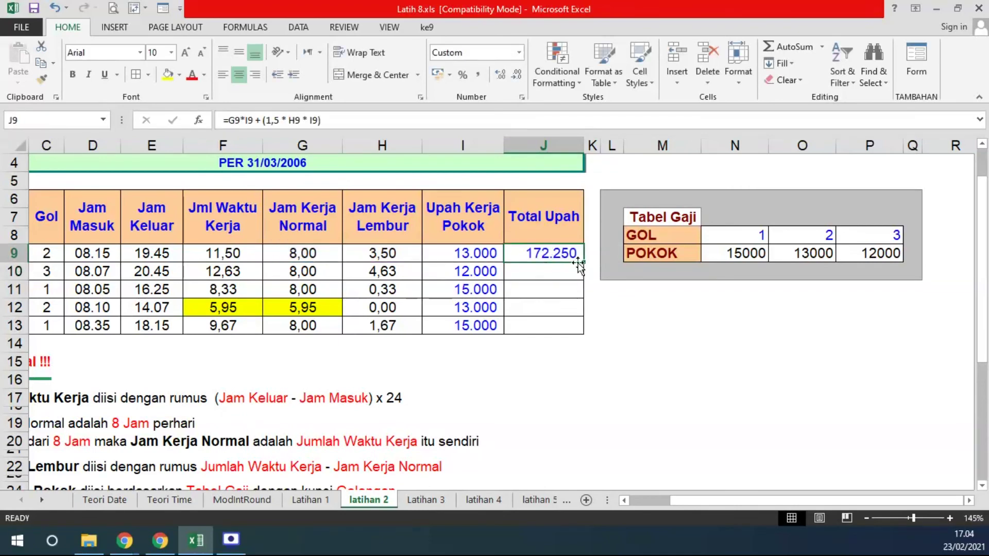
drag(585, 263, 585, 330)
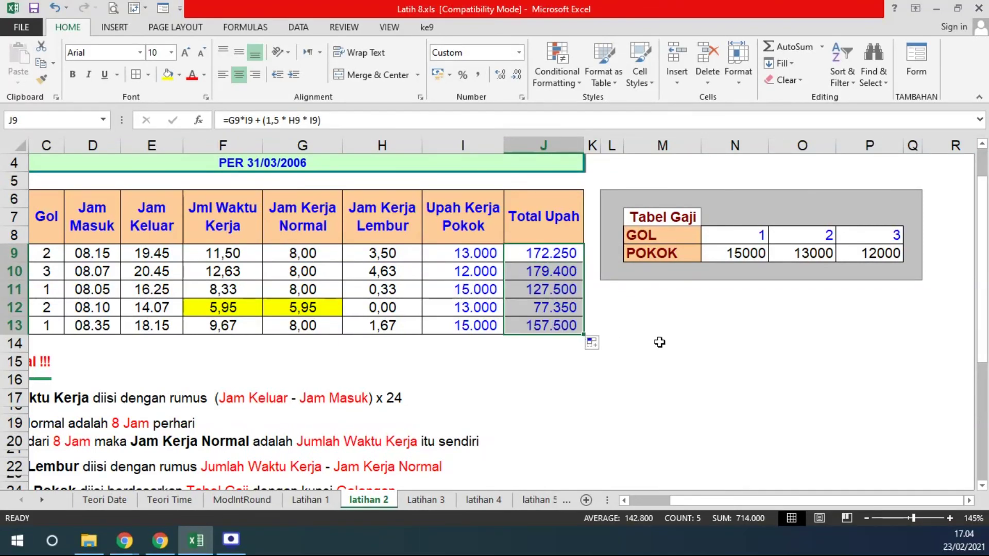
scroll(644, 345, down, 3)
scroll(663, 380, down, 1)
scroll(663, 380, up, 4)
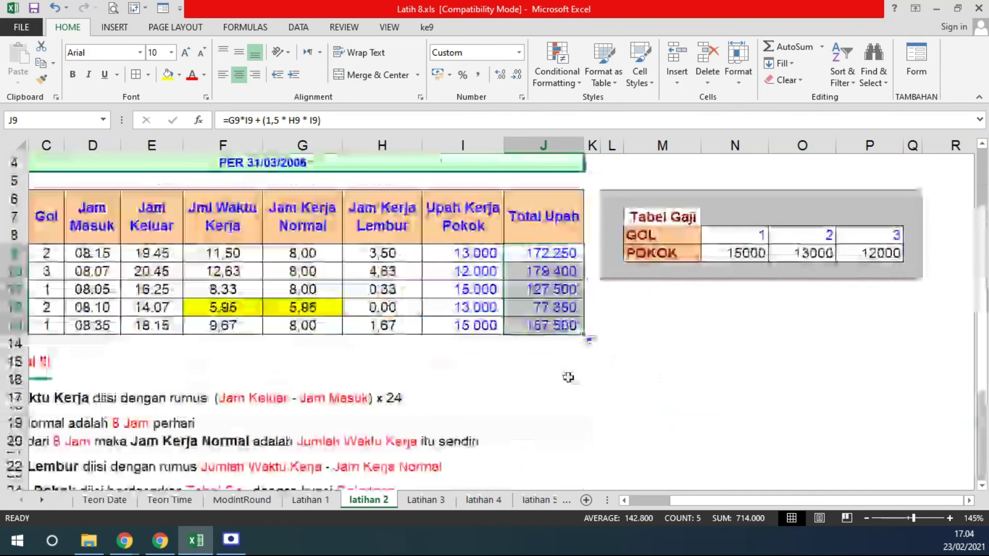
Step: Split the sheet at row 15 and place the divider below row 14
click(57, 364)
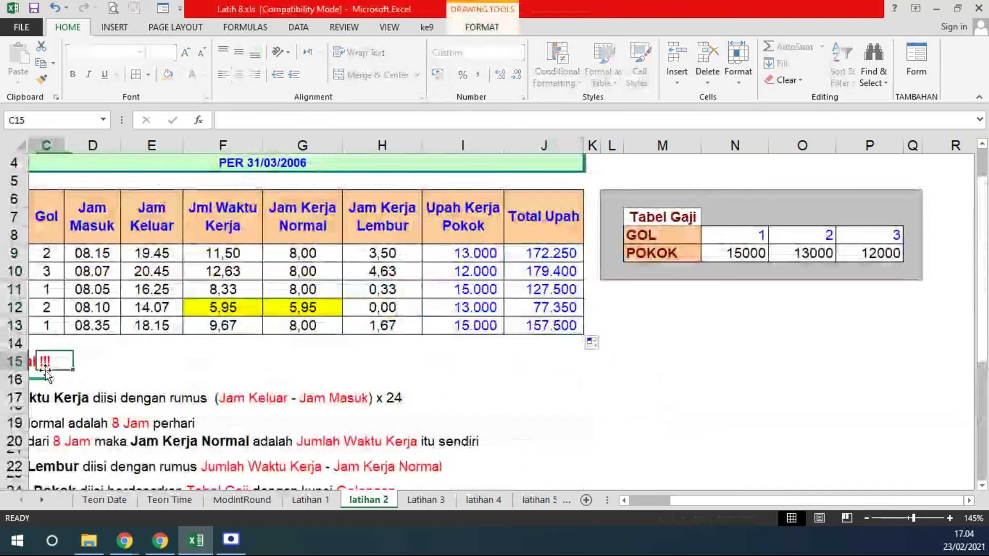
click(388, 26)
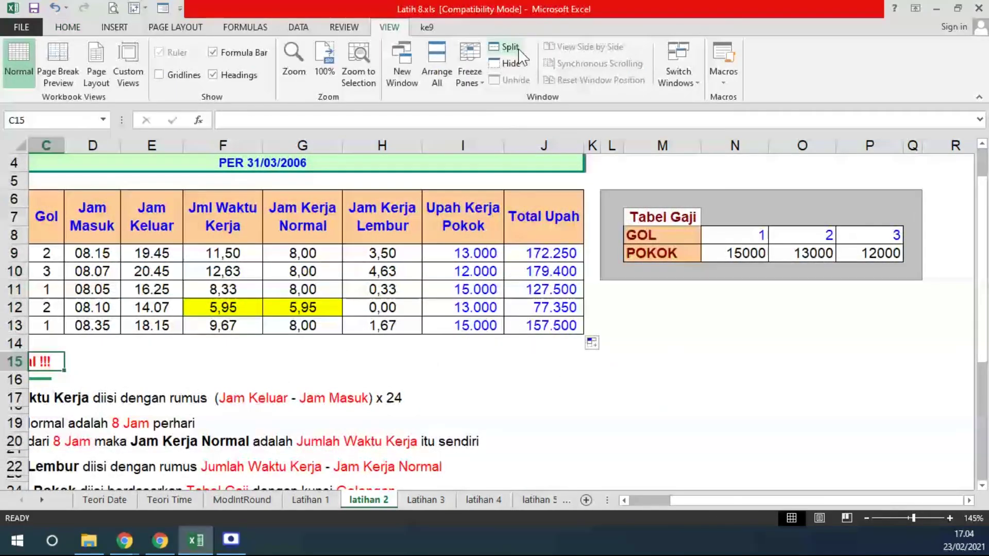
click(505, 47)
click(559, 384)
scroll(559, 387, down, 3)
scroll(562, 391, down, 3)
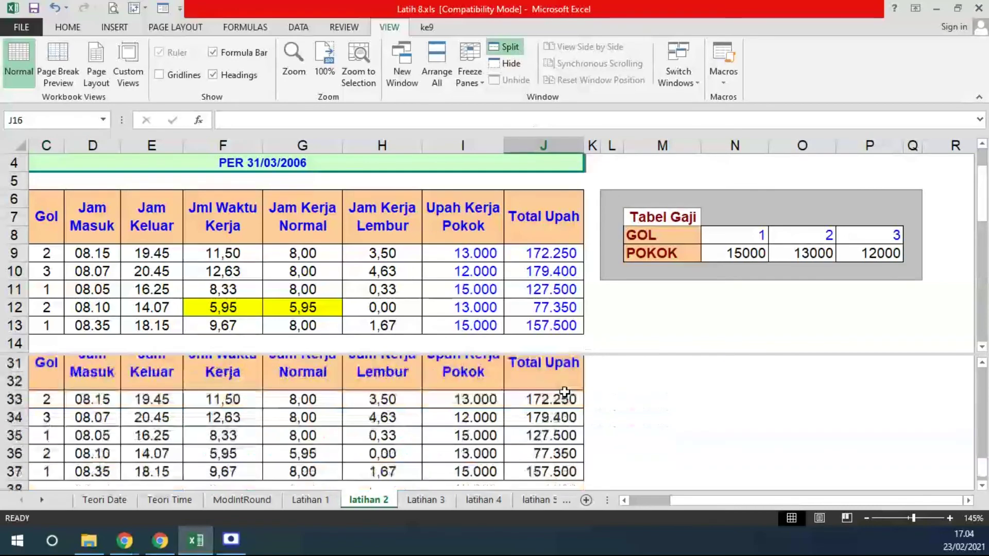
scroll(565, 392, up, 1)
drag(984, 211, 984, 229)
drag(674, 354, 673, 300)
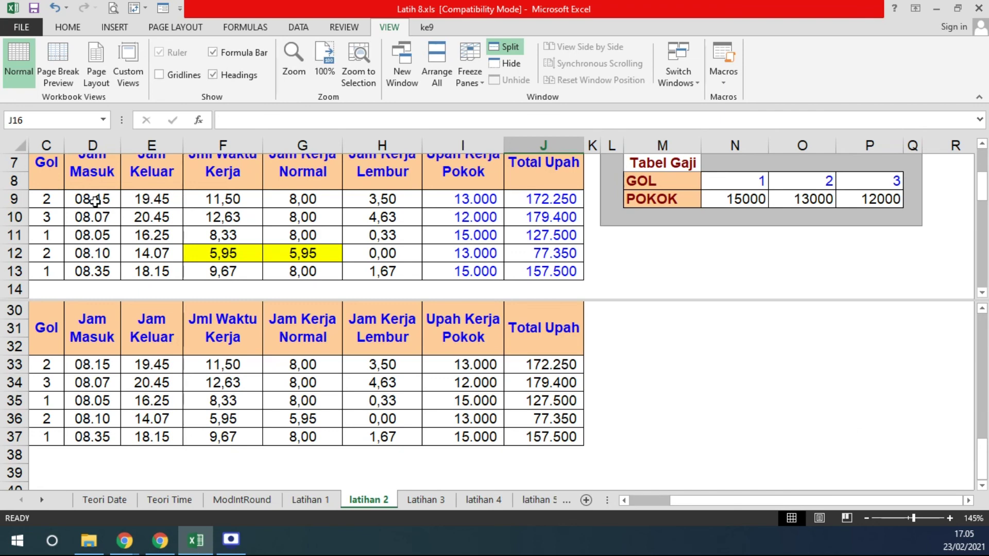
Step: Select row 9's clock-in and clock-out times to compare against the answer key
drag(96, 202, 151, 202)
drag(85, 200, 150, 200)
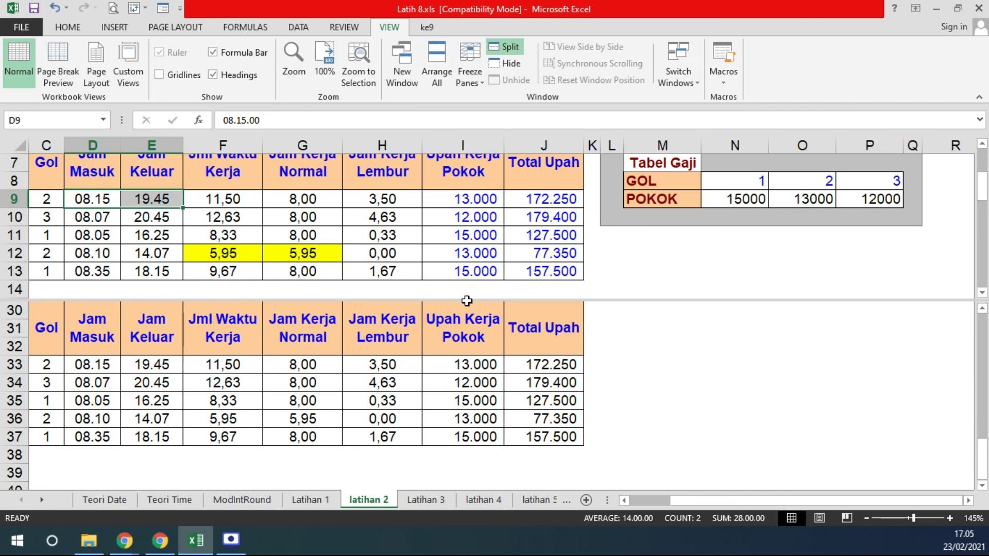
click(223, 554)
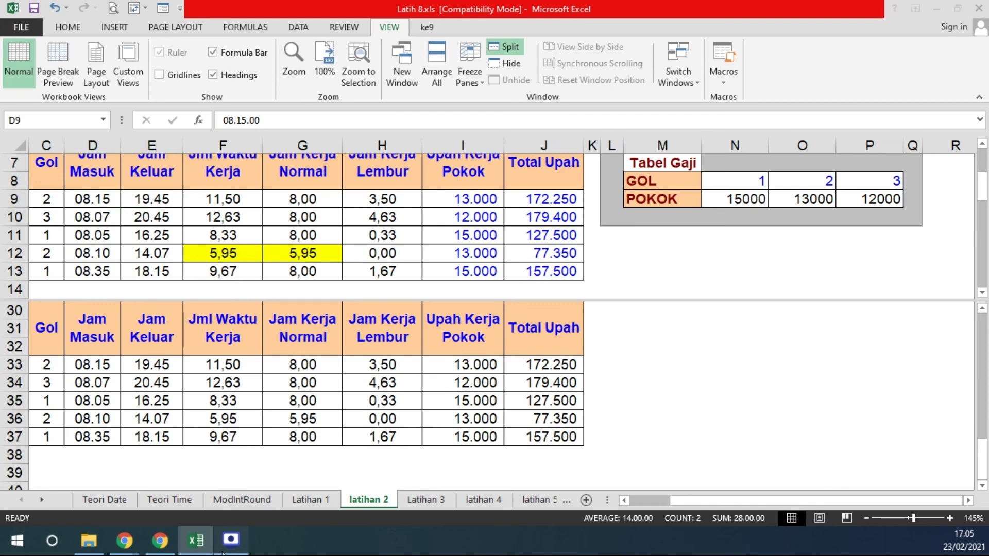